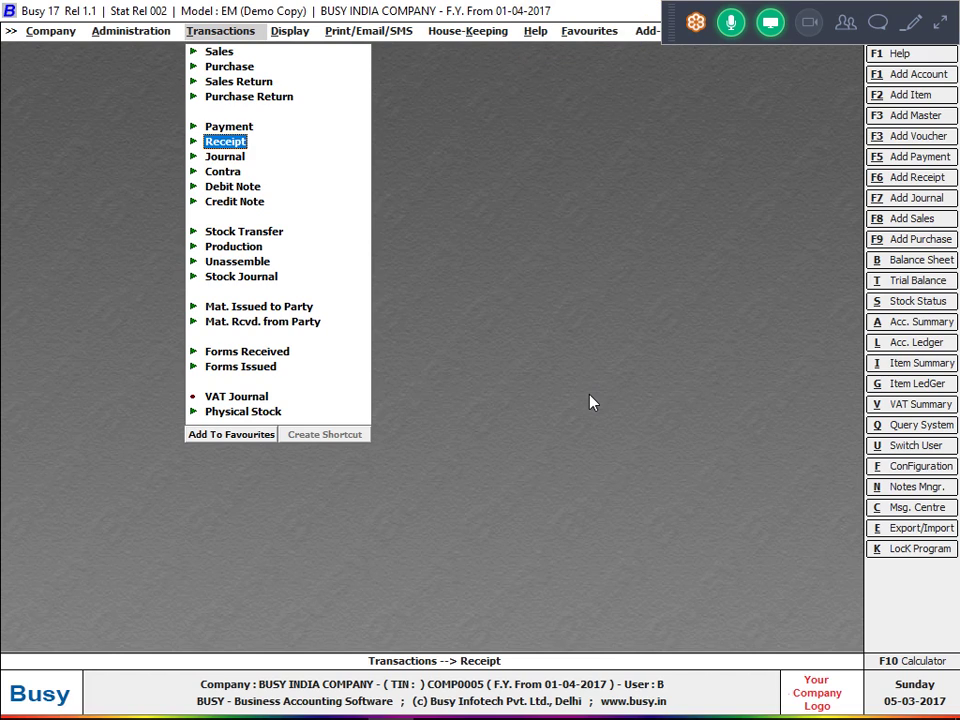
# - Open the form for adding a payment voucher
pyautogui.press('Up')
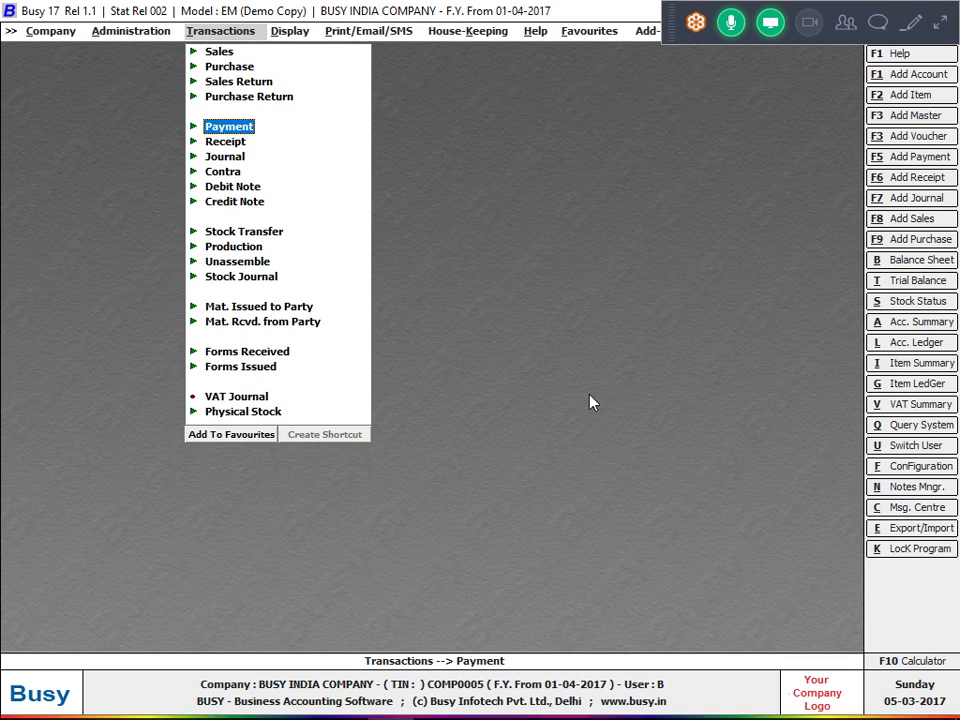
pyautogui.press('Return')
pyautogui.press('Return')
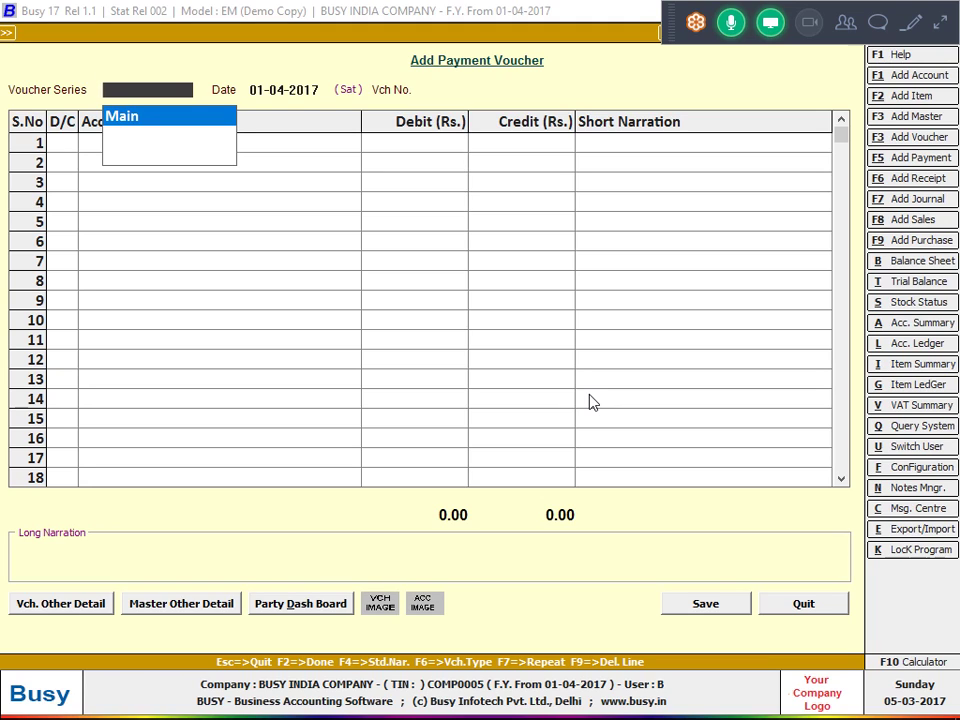
pyautogui.press('Return')
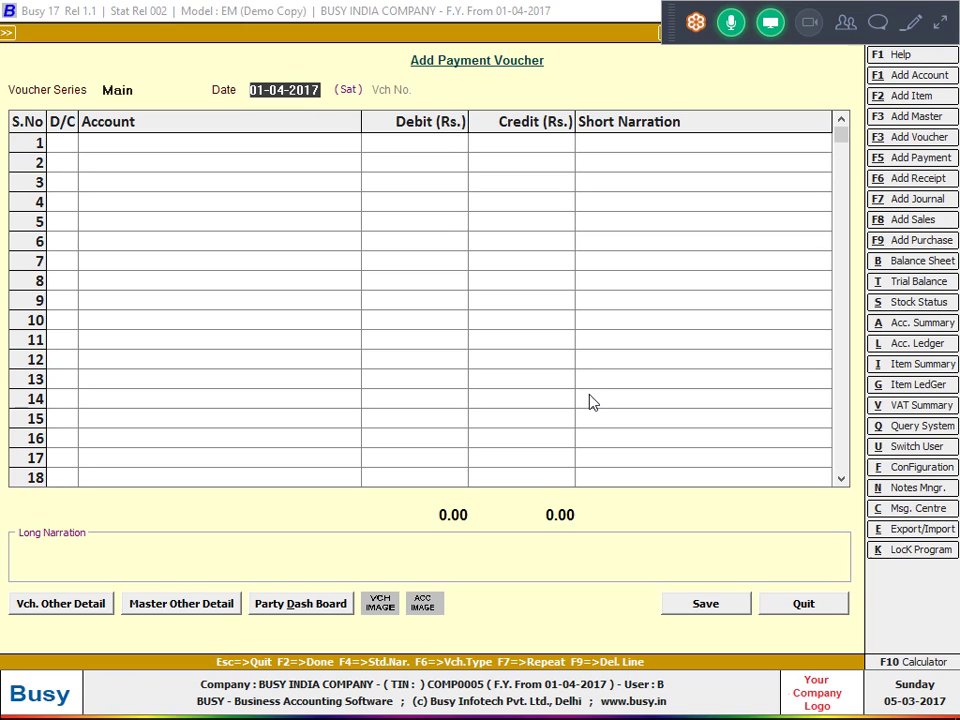
pyautogui.press('Return')
pyautogui.press('Return')
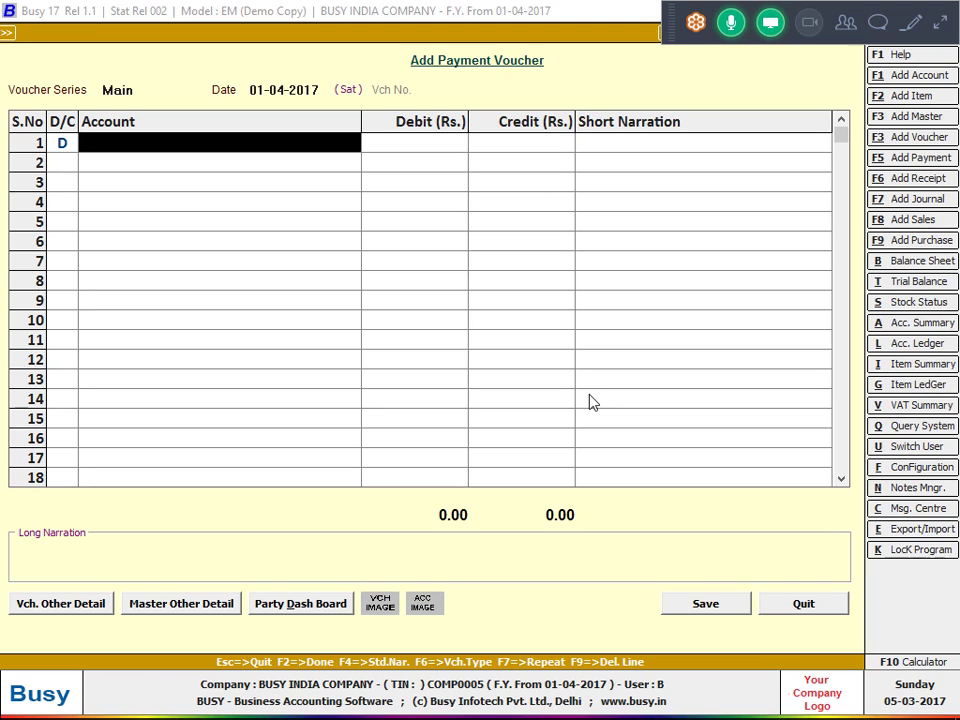
pyautogui.hotkey('shift', 'Tab')
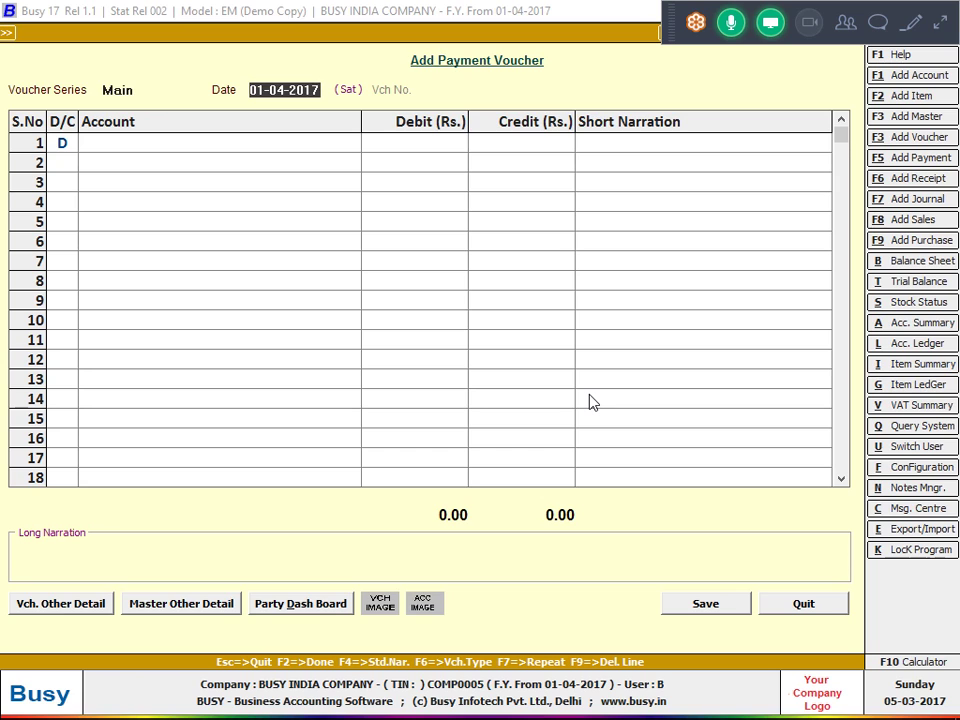
pyautogui.press('Escape')
pyautogui.press('Return')
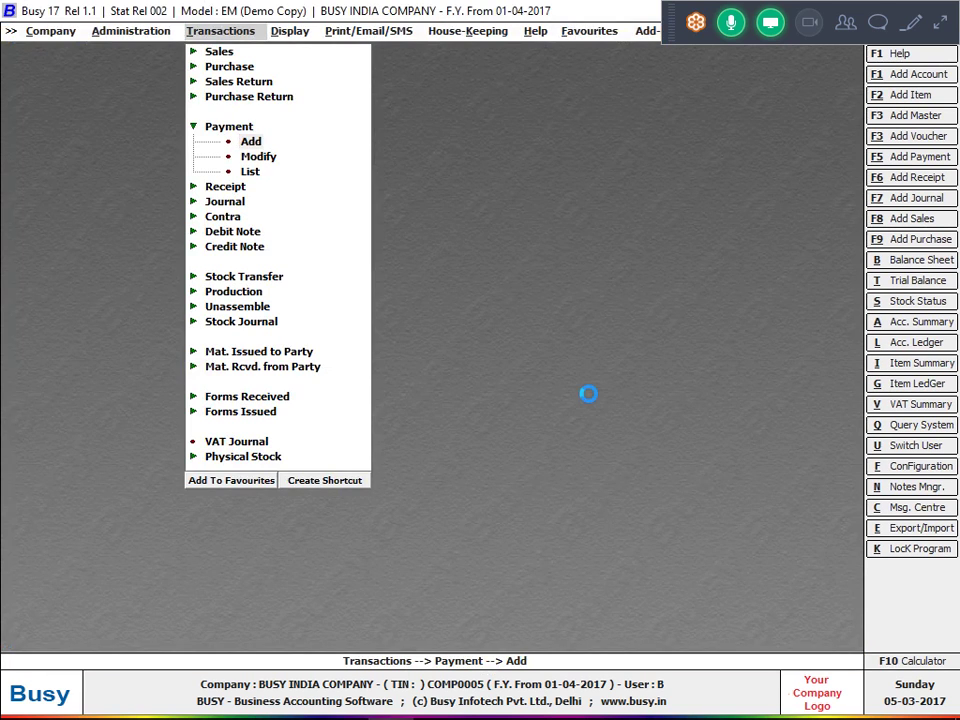
# - Start a new payment voucher in the Main series, dated 25-04-2017
pyautogui.press('Return')
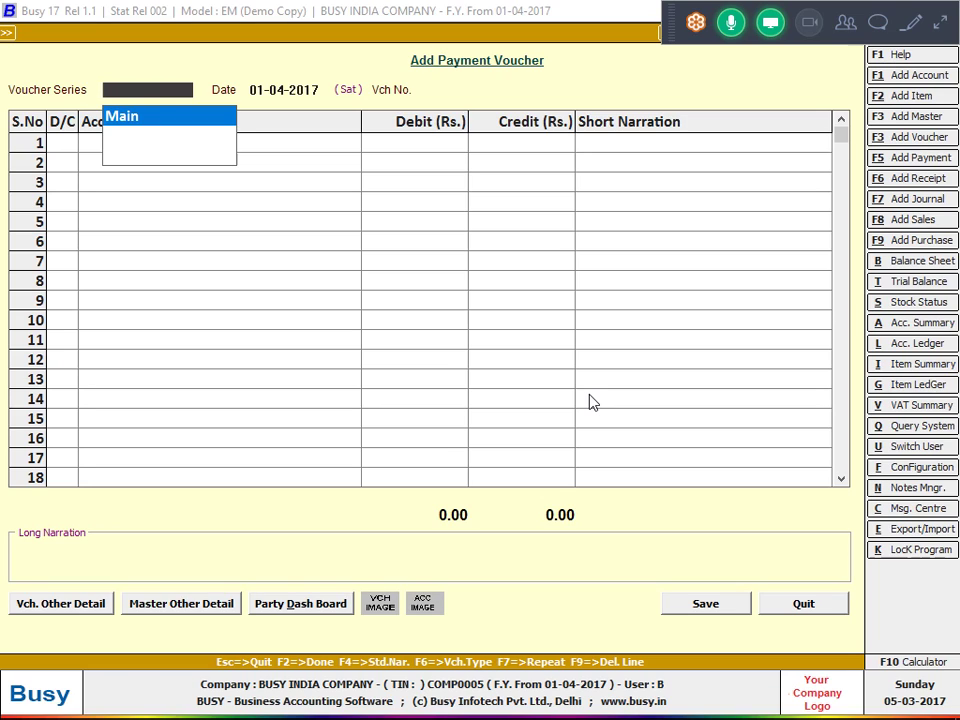
pyautogui.press('Return')
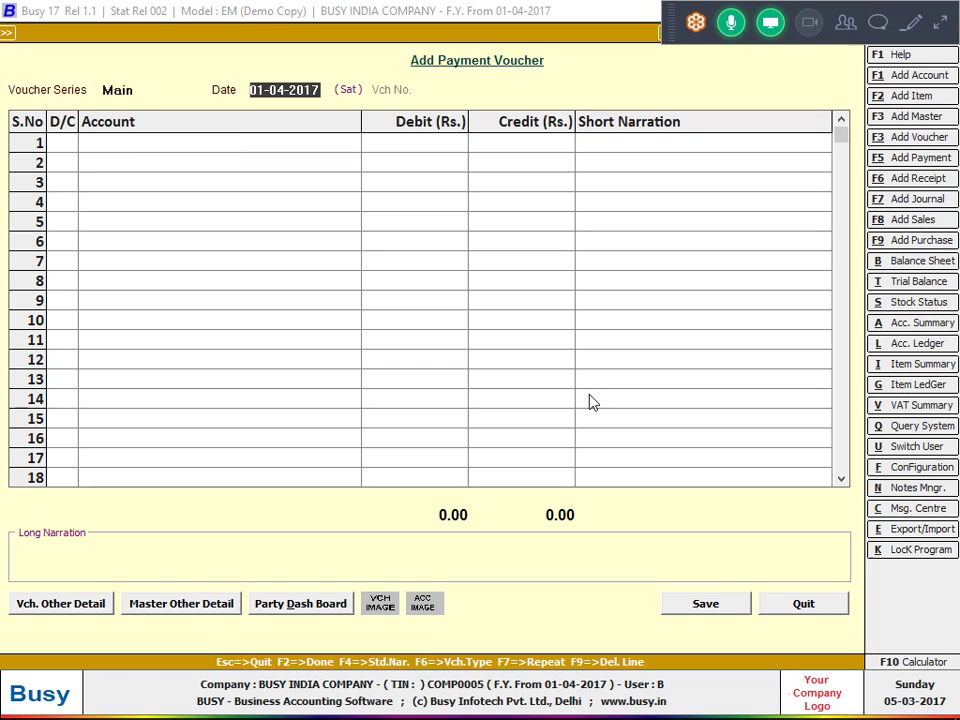
pyautogui.write('25')
pyautogui.press('Return')
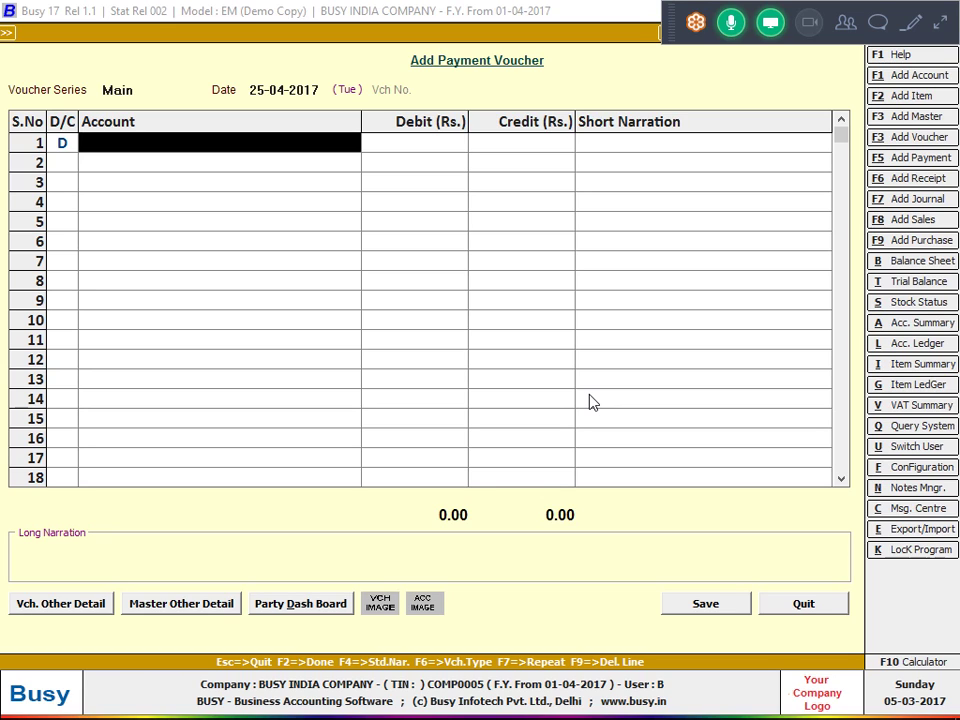
# - Create a new account master from the voucher's first debit line and enter the payee's name
pyautogui.write('k')
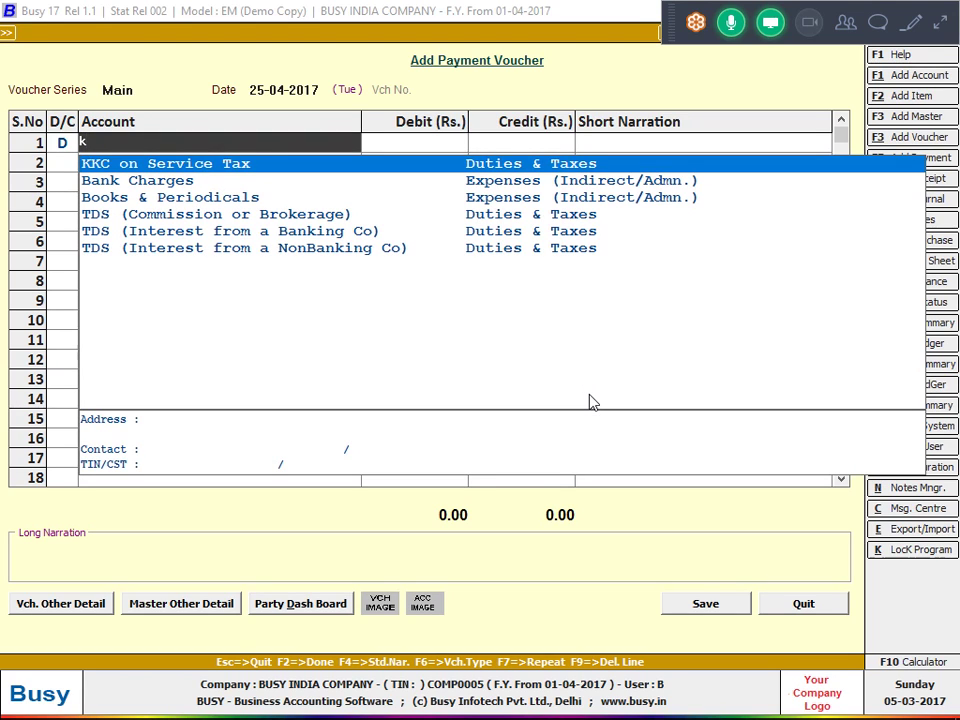
pyautogui.press('F3')
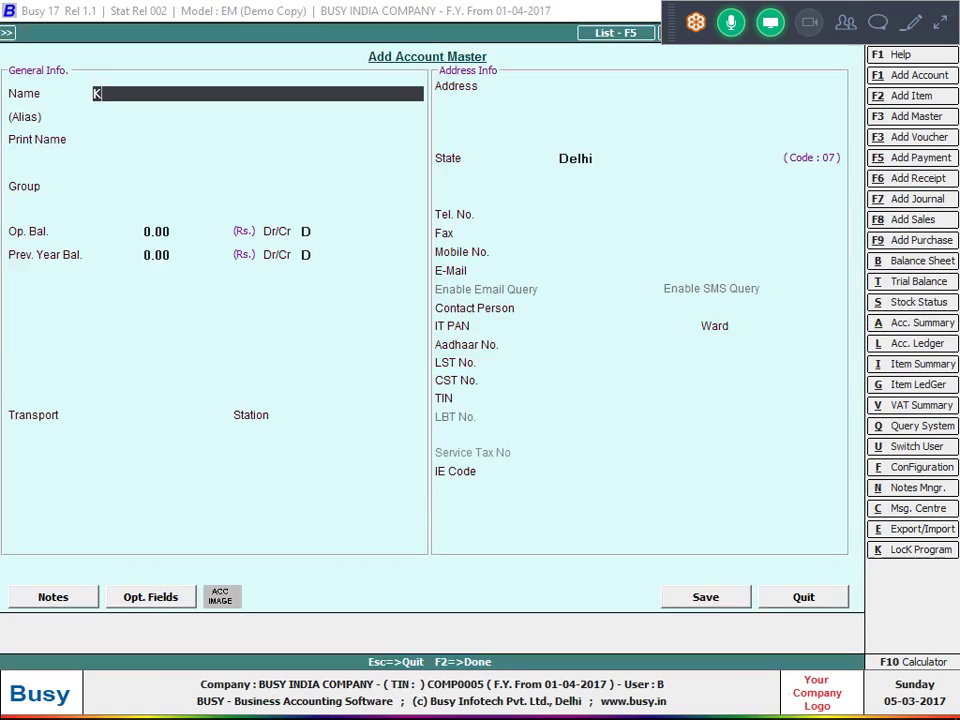
pyautogui.write('AMAL')
pyautogui.press('Return')
pyautogui.press('Return')
pyautogui.press('Return')
# - Assign the new account to the Sundry Creditors group, set bill-by-bill balancing to N, and save it
pyautogui.write('SUN')
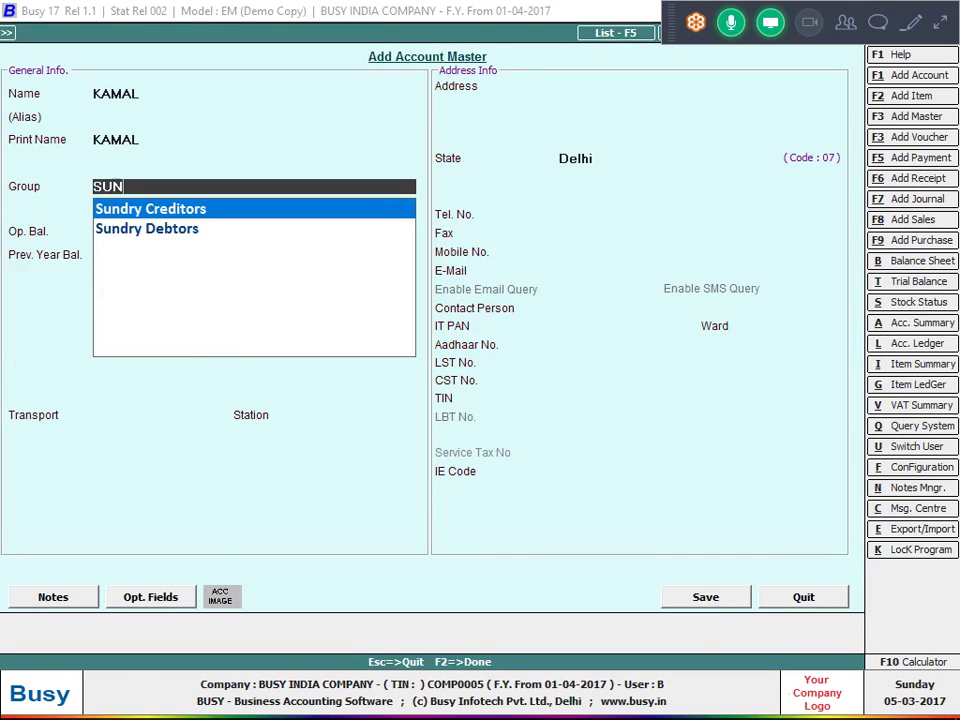
pyautogui.press('Return')
pyautogui.press('Return')
pyautogui.press('Return')
pyautogui.press('n')
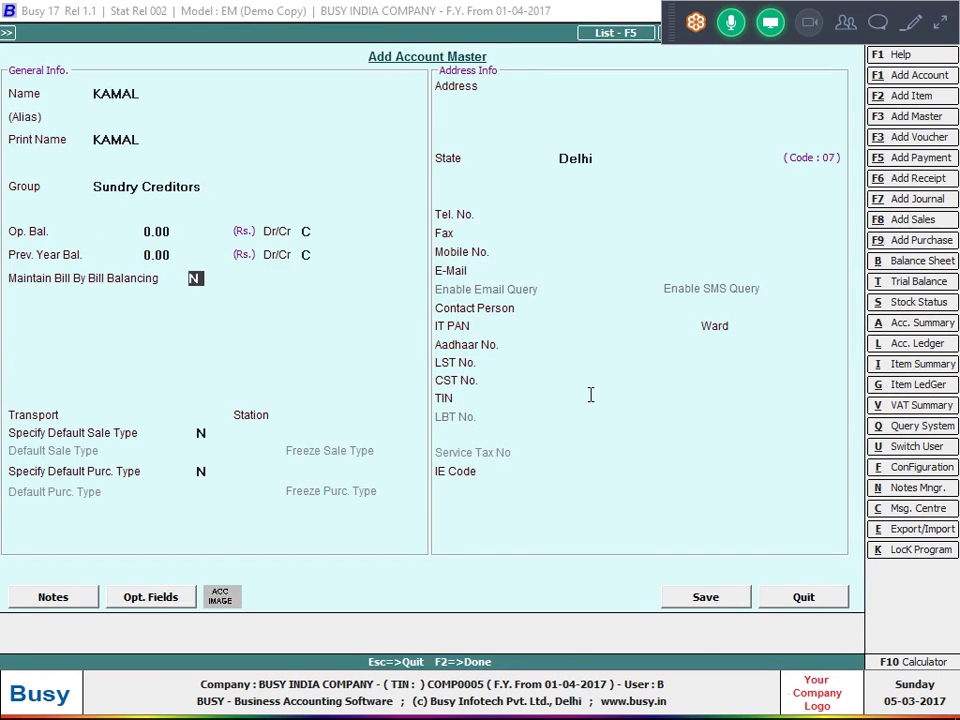
pyautogui.press('F2')
pyautogui.press('Return')
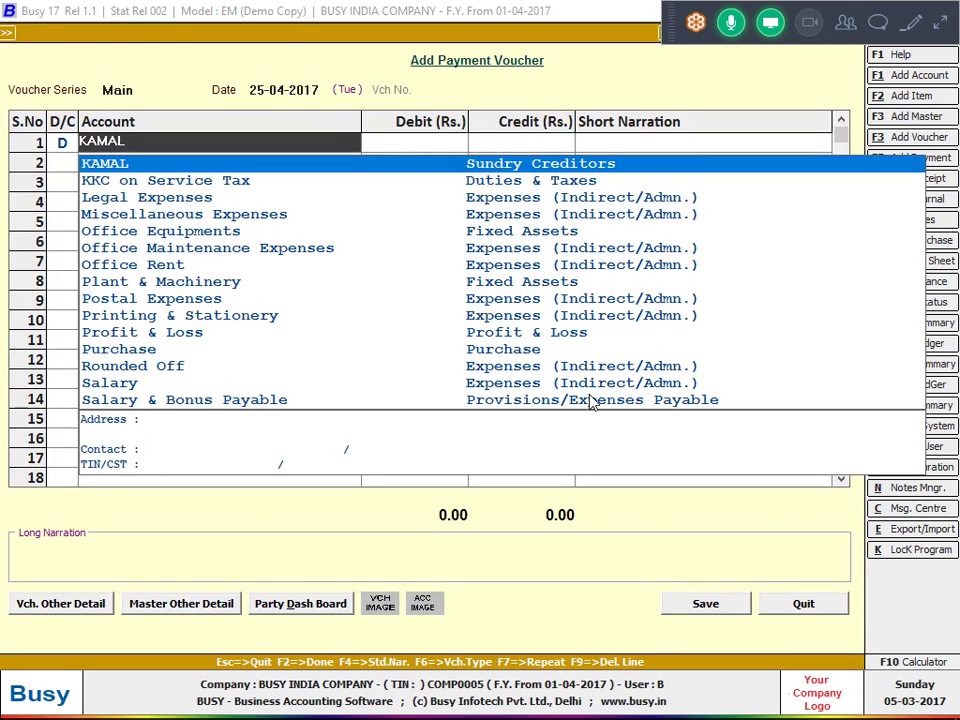
# - Debit the new creditor account with Rs. 2,000 on the voucher's first line
pyautogui.press('Return')
pyautogui.write('1000')
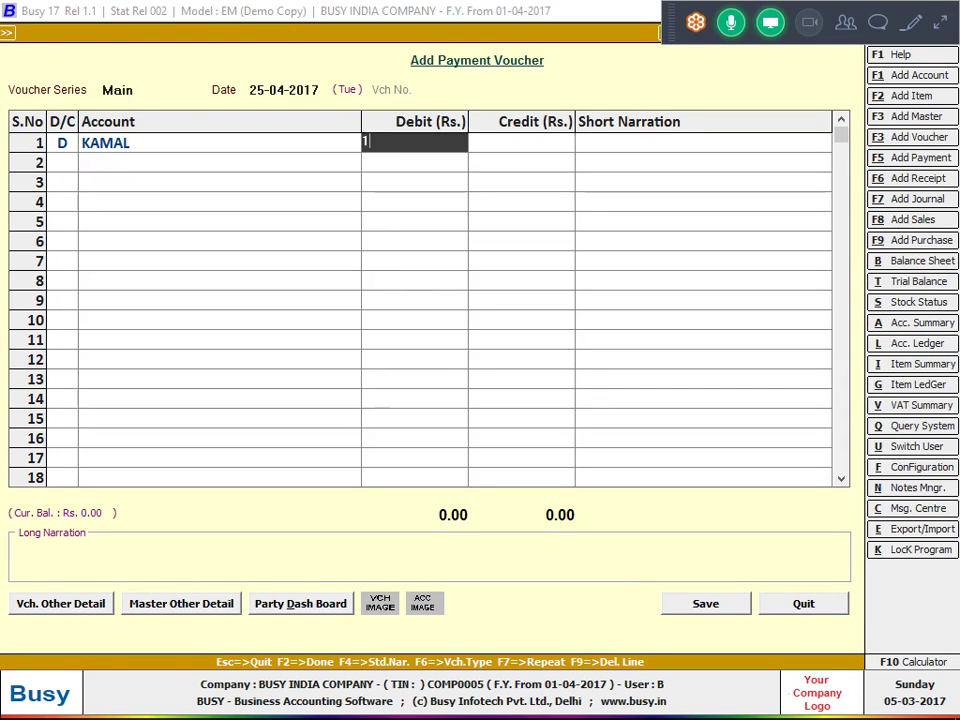
pyautogui.press('BackSpace')
pyautogui.press('BackSpace')
pyautogui.press('BackSpace')
pyautogui.press('BackSpace')
pyautogui.write('20000')
pyautogui.press('BackSpace')
pyautogui.press('Return')
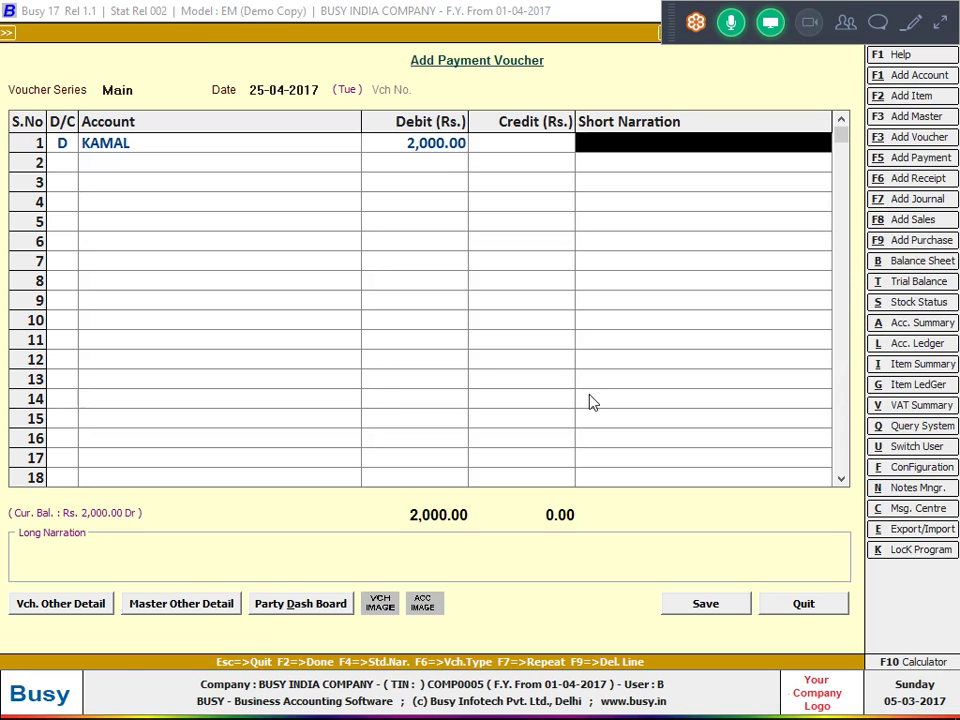
# - Credit Cash with Rs. 2,000 on the second line and save the voucher, accepting the negative cash balance
pyautogui.press('Return')
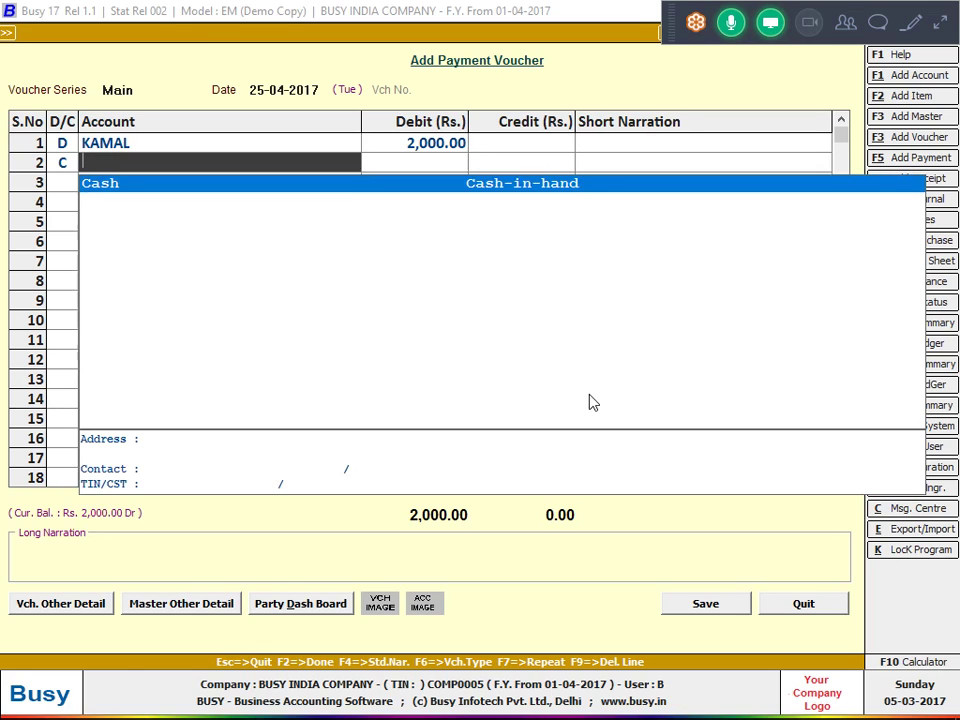
pyautogui.press('Return')
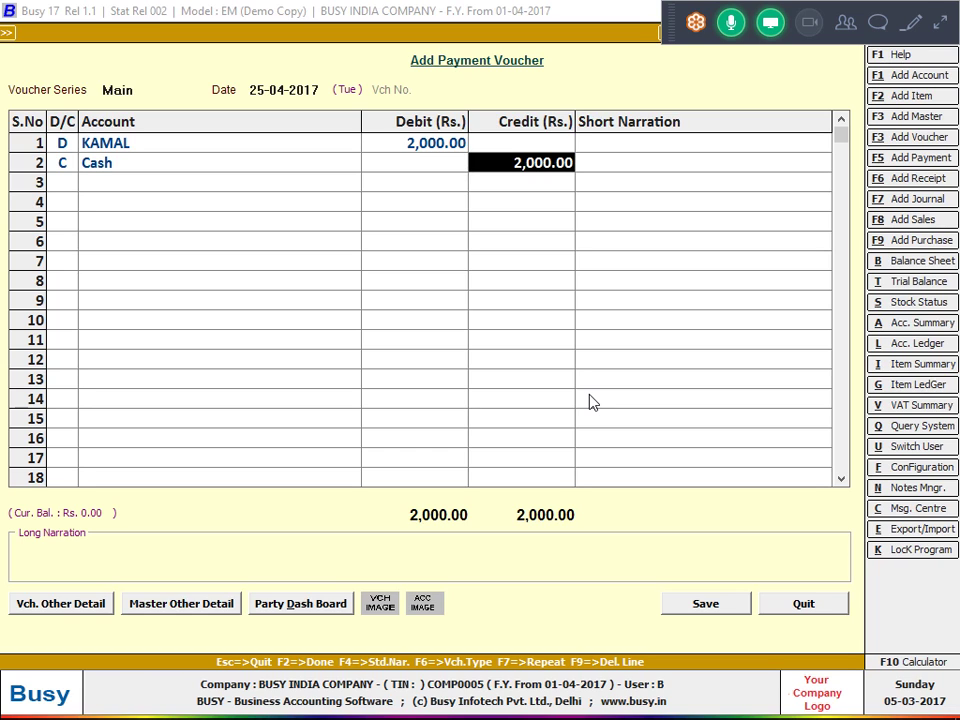
pyautogui.click(913, 77)
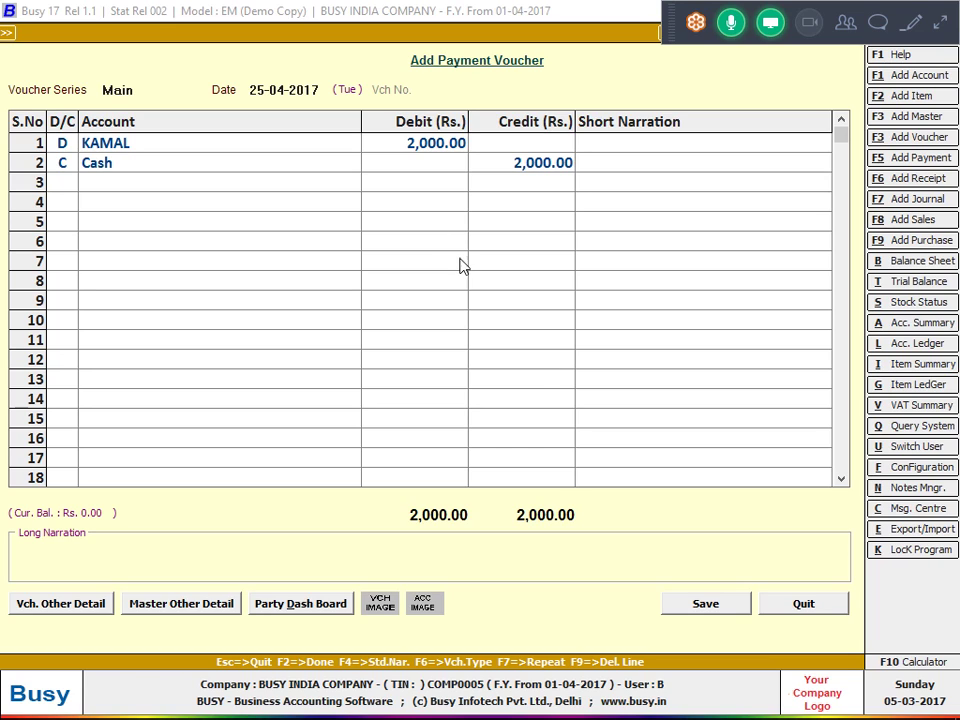
pyautogui.click(717, 610)
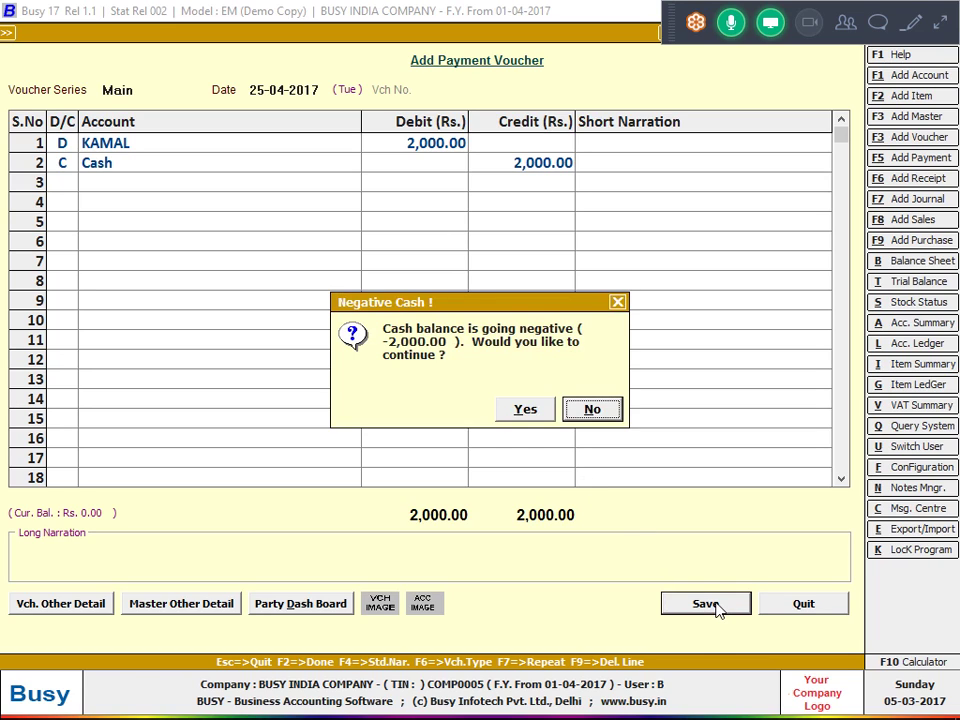
pyautogui.press('y')
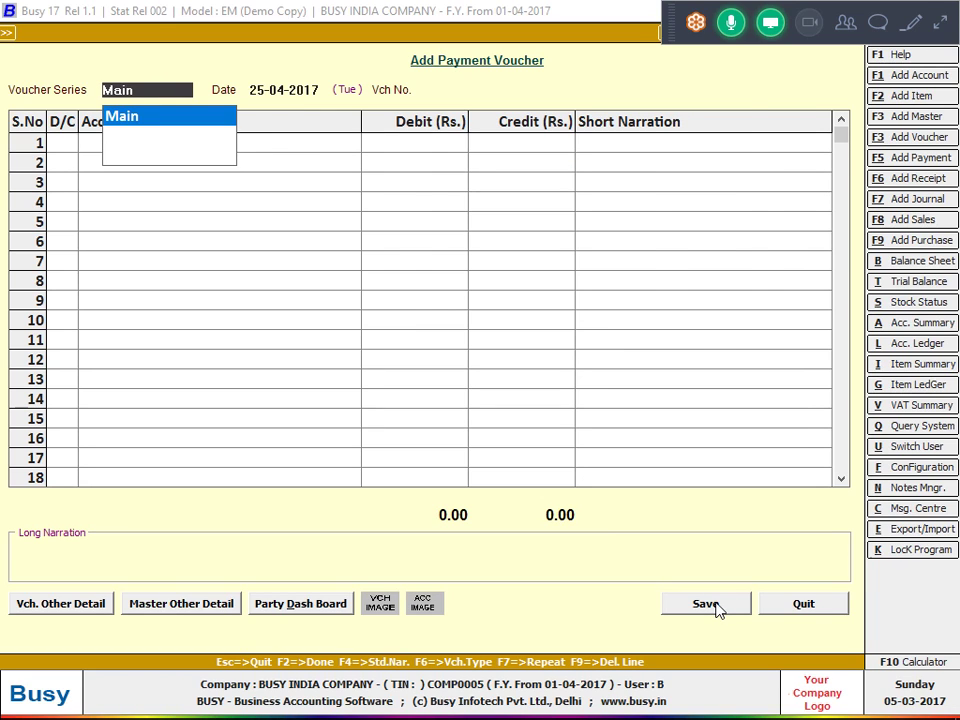
# - Display the new creditor's account ledger from 01-04-2017 to 25-04-2017
pyautogui.hotkey('alt', 'l')
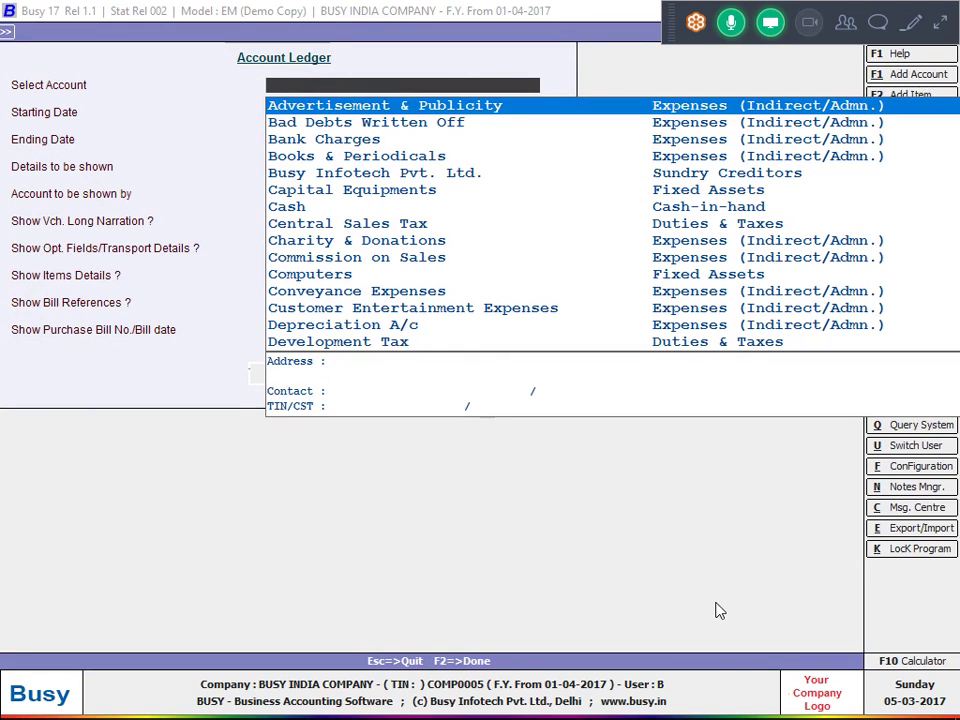
pyautogui.write('KAMA')
pyautogui.press('Return')
pyautogui.press('Return')
pyautogui.press('Return')
pyautogui.press('Return')
pyautogui.press('Return')
pyautogui.press('Return')
pyautogui.press('Return')
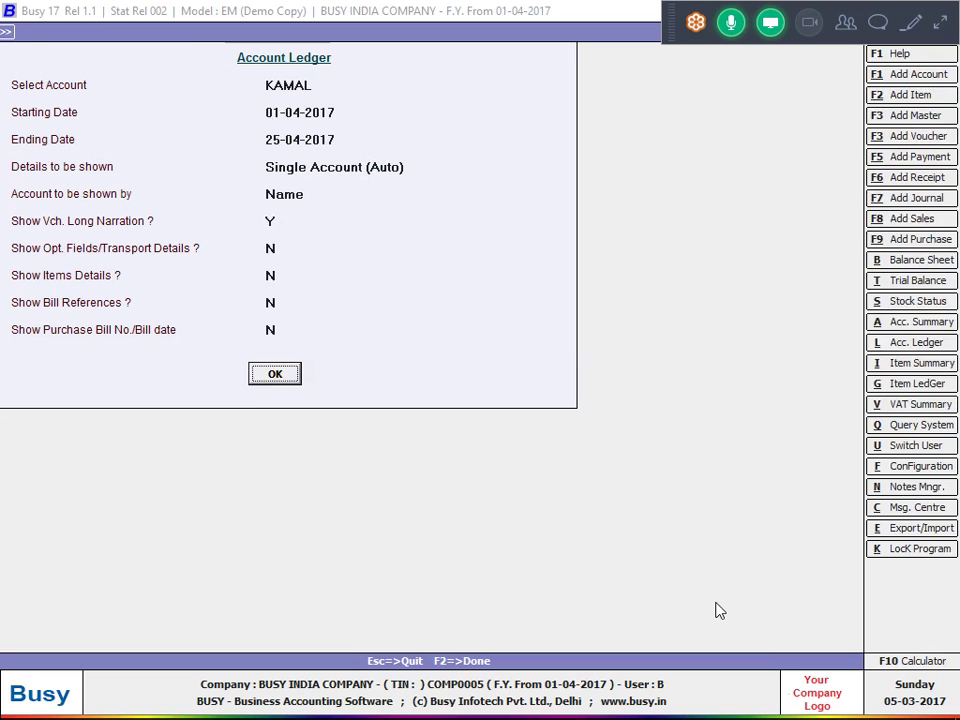
pyautogui.press('F2')
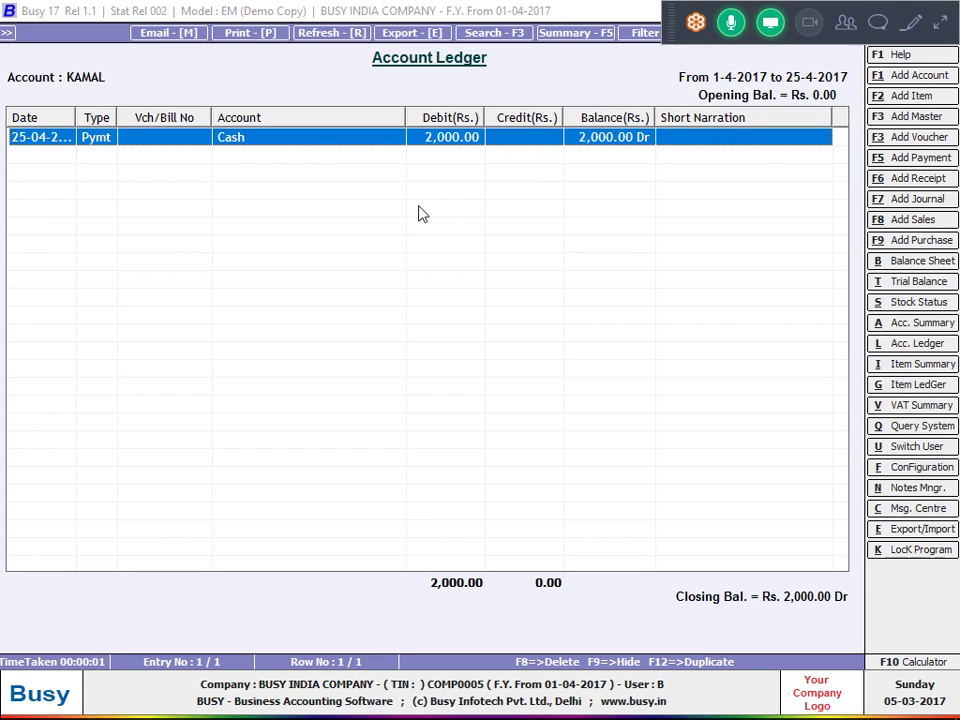
# - View the Cash account ledger for the same period and close the ledger report
pyautogui.press('Escape')
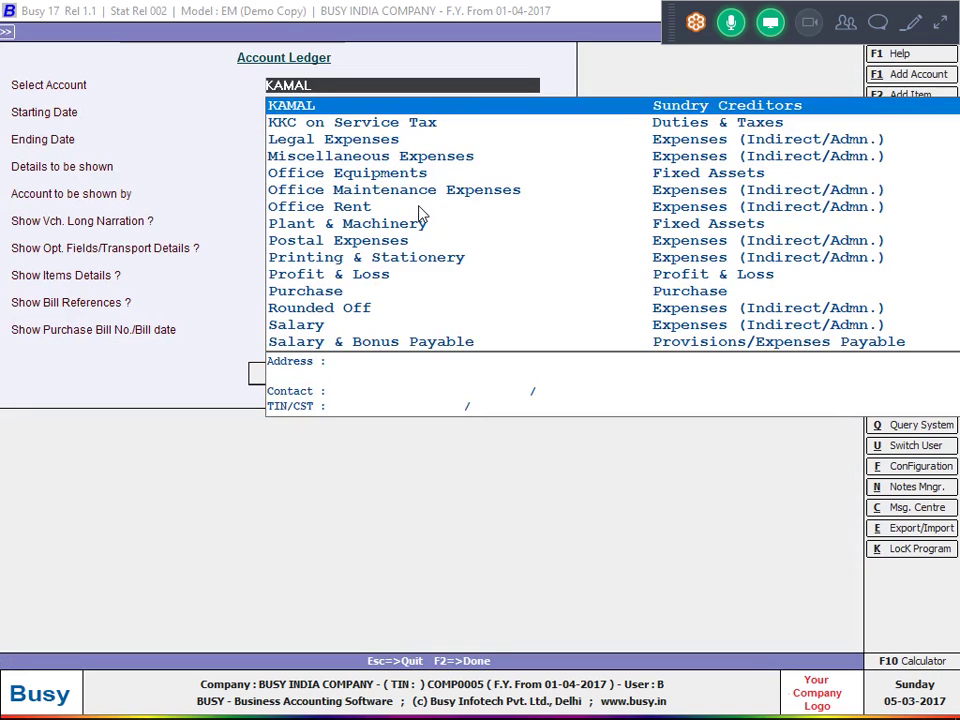
pyautogui.write('C')
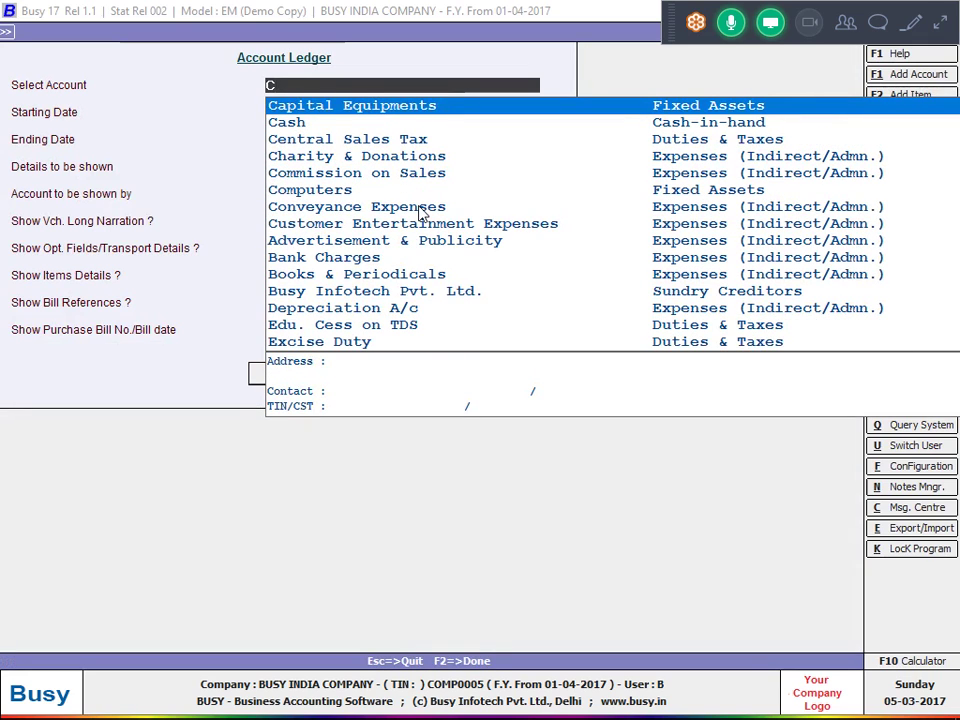
pyautogui.write('AS')
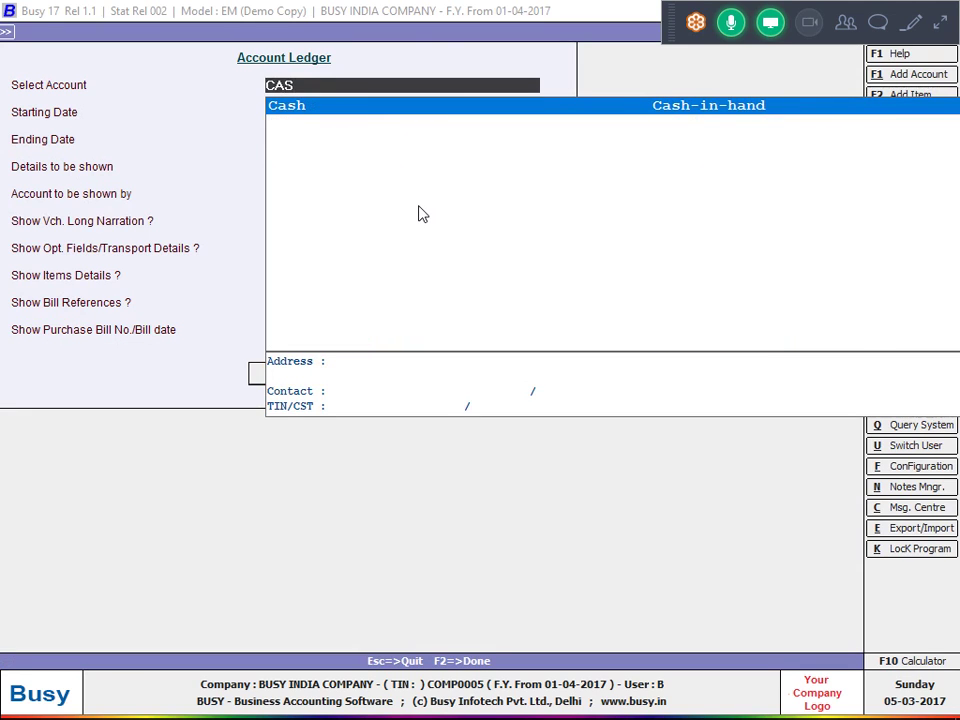
pyautogui.press('Return')
pyautogui.press('Escape')
pyautogui.press('F2')
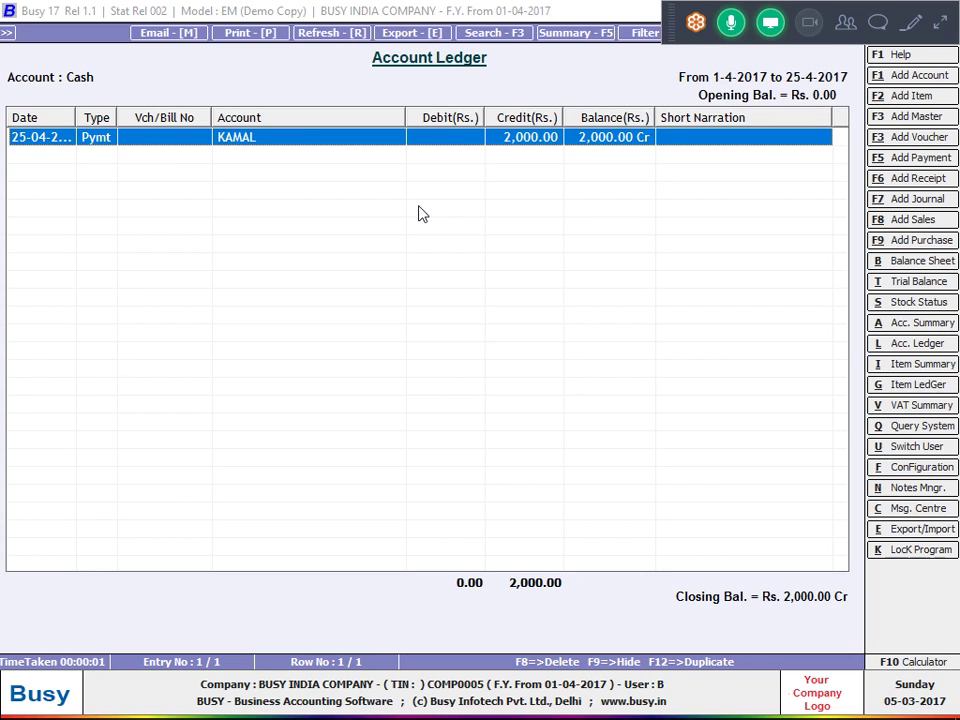
pyautogui.press('Escape')
pyautogui.press('Escape')
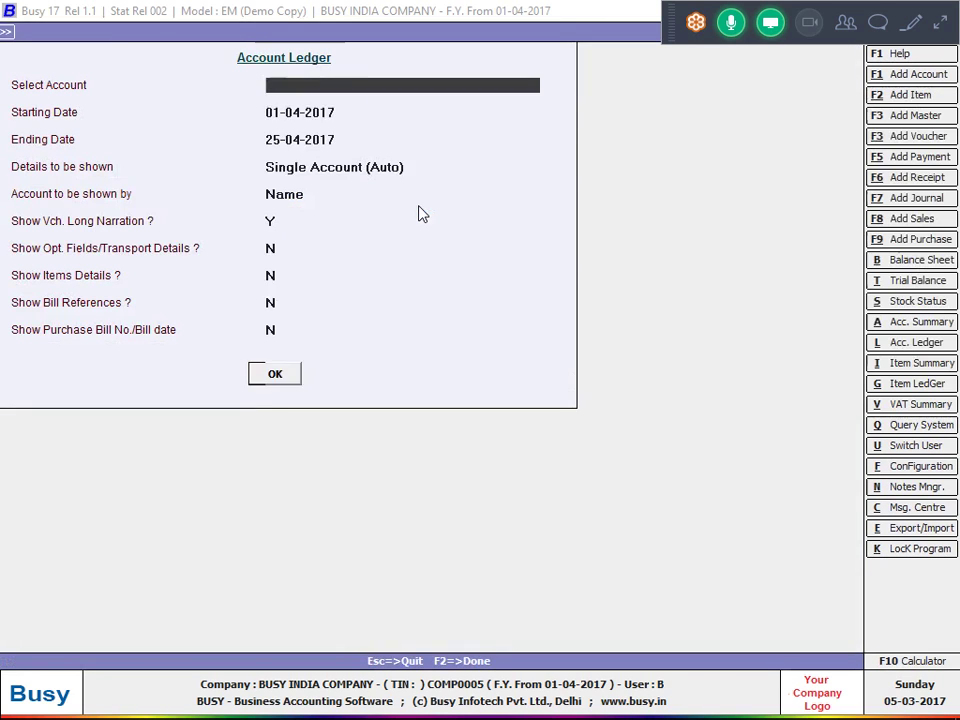
# - List the payment register and open the 25-04-2017 payment voucher for modification
pyautogui.press('F5')
pyautogui.press('F5')
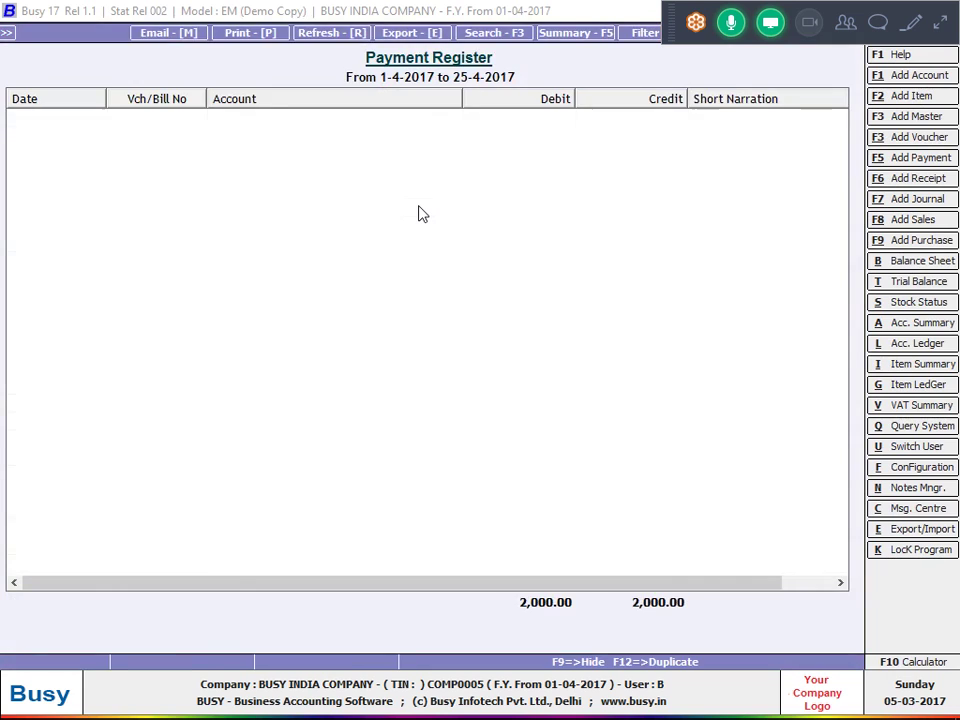
pyautogui.press('Return')
pyautogui.press('Return')
pyautogui.press('Return')
pyautogui.press('Return')
pyautogui.press('Return')
pyautogui.press('Return')
pyautogui.press('Return')
pyautogui.press('Return')
pyautogui.press('Return')
pyautogui.press('Return')
pyautogui.press('Return')
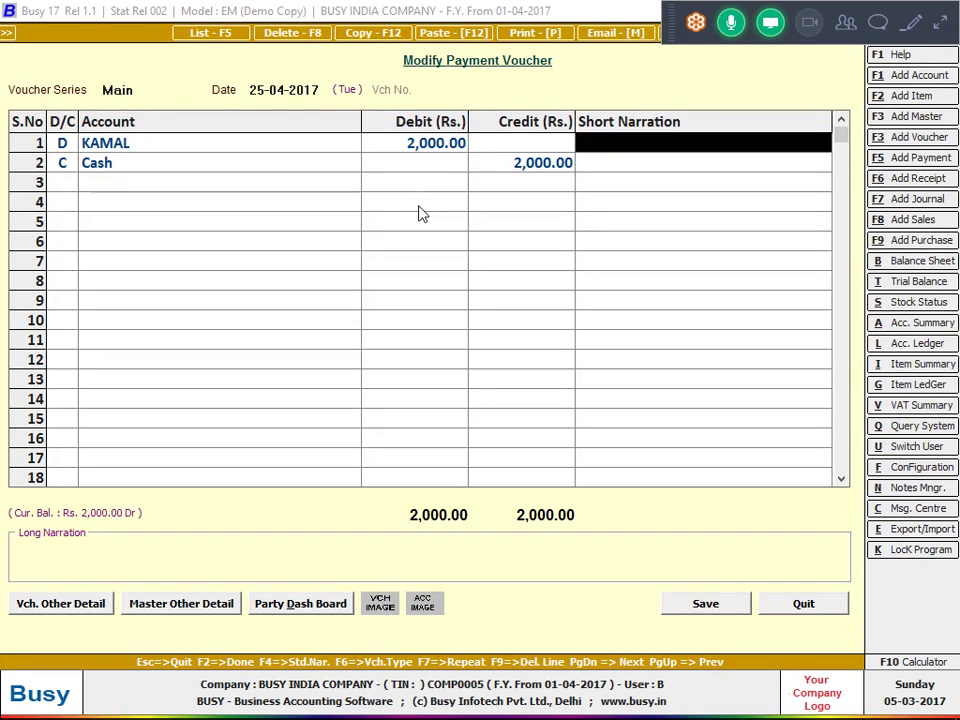
# - Save the reopened payment voucher, accepting the negative cash balance
pyautogui.press('Return')
pyautogui.press('Return')
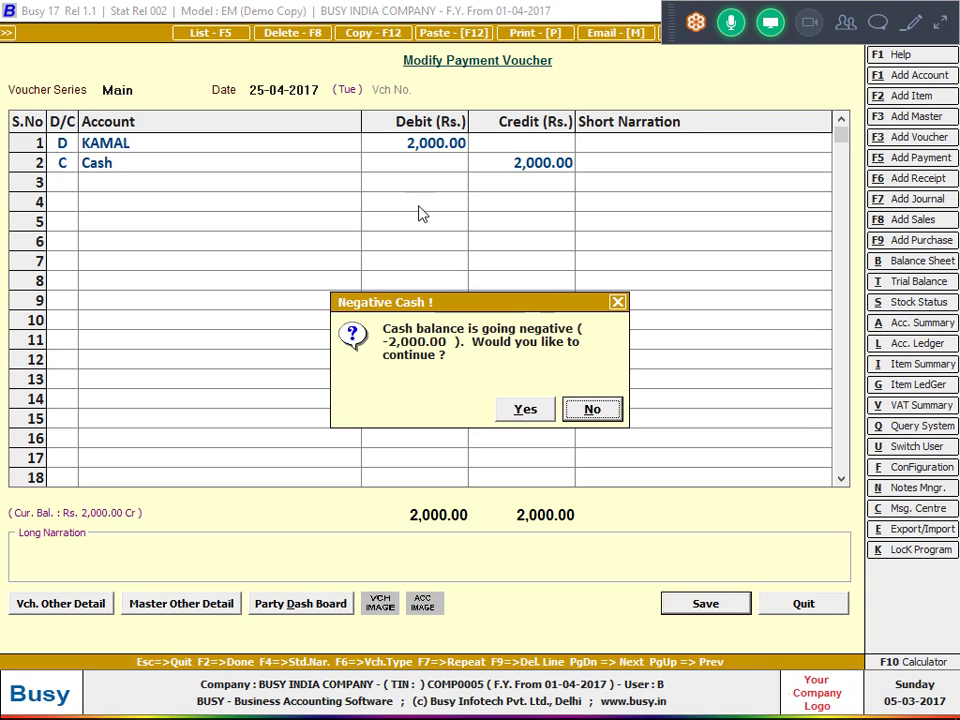
pyautogui.press('Left')
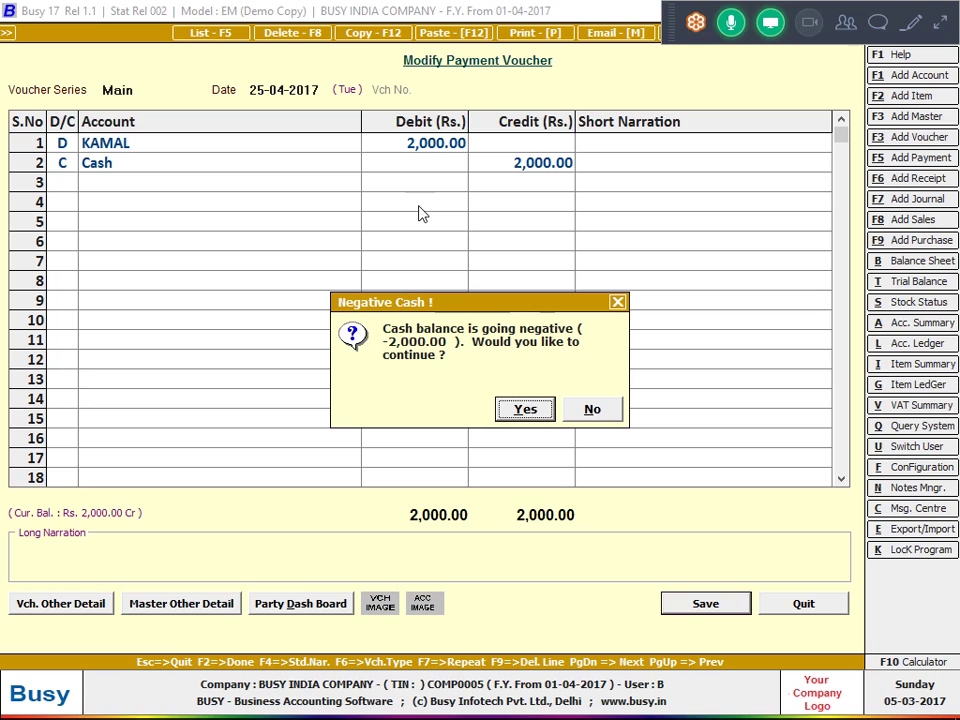
pyautogui.press('Return')
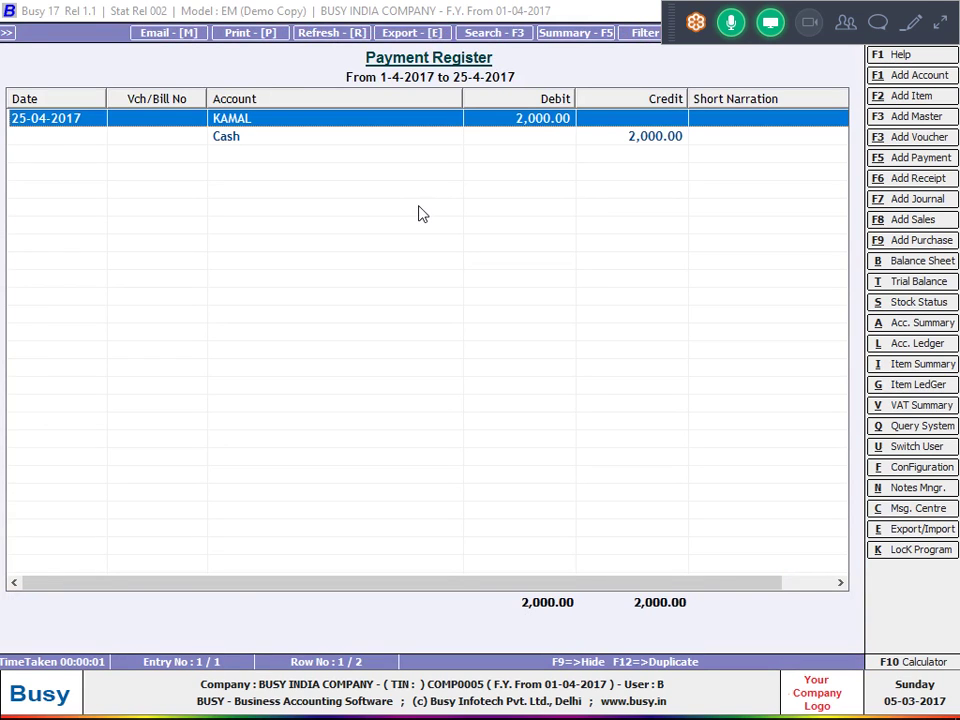
# - Start another payment voucher in the Main series, dated 25-04-2017, with a debit entry on its first line
pyautogui.press('F5')
pyautogui.press('Return')
pyautogui.press('Return')
pyautogui.press('Return')
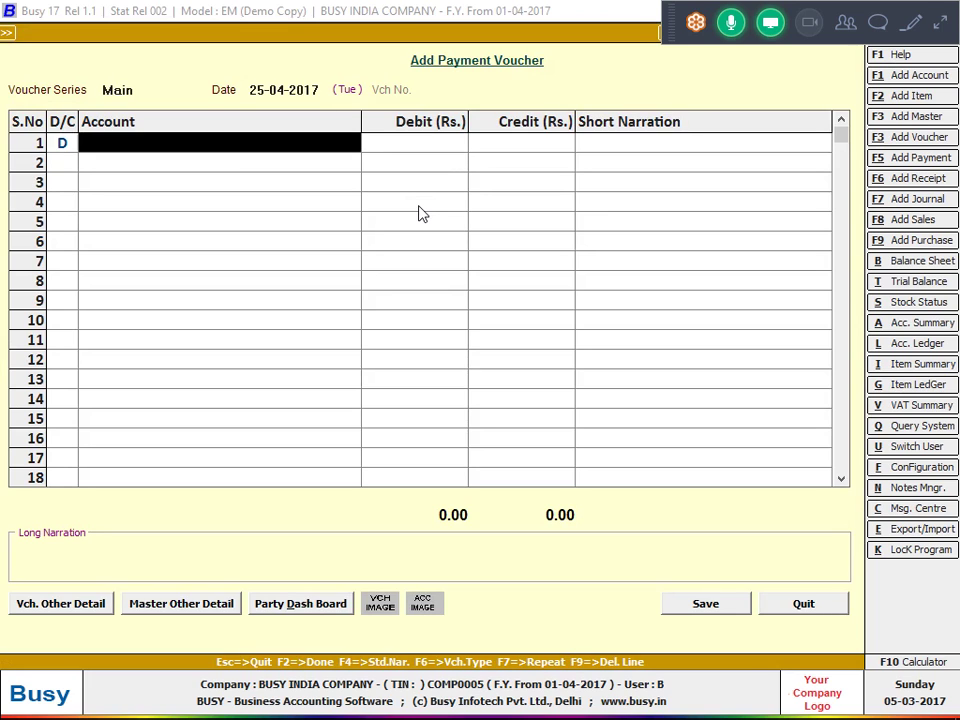
# - Debit the creditor's account with 15,000 on the first voucher line, using the short narration TRF
pyautogui.write('kAM')
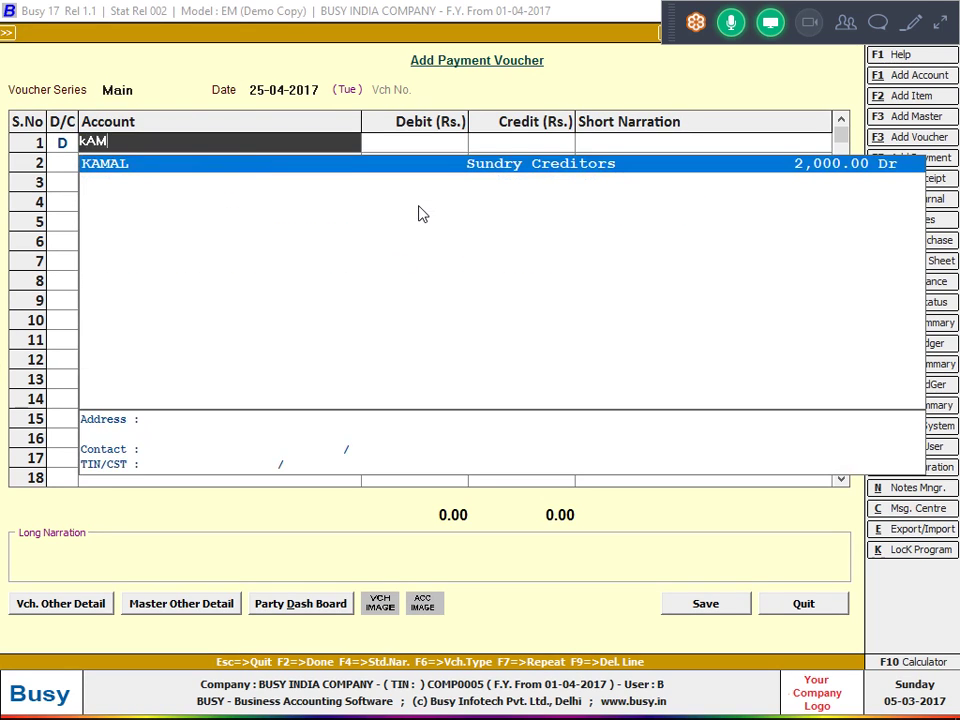
pyautogui.press('Return')
pyautogui.write('15000')
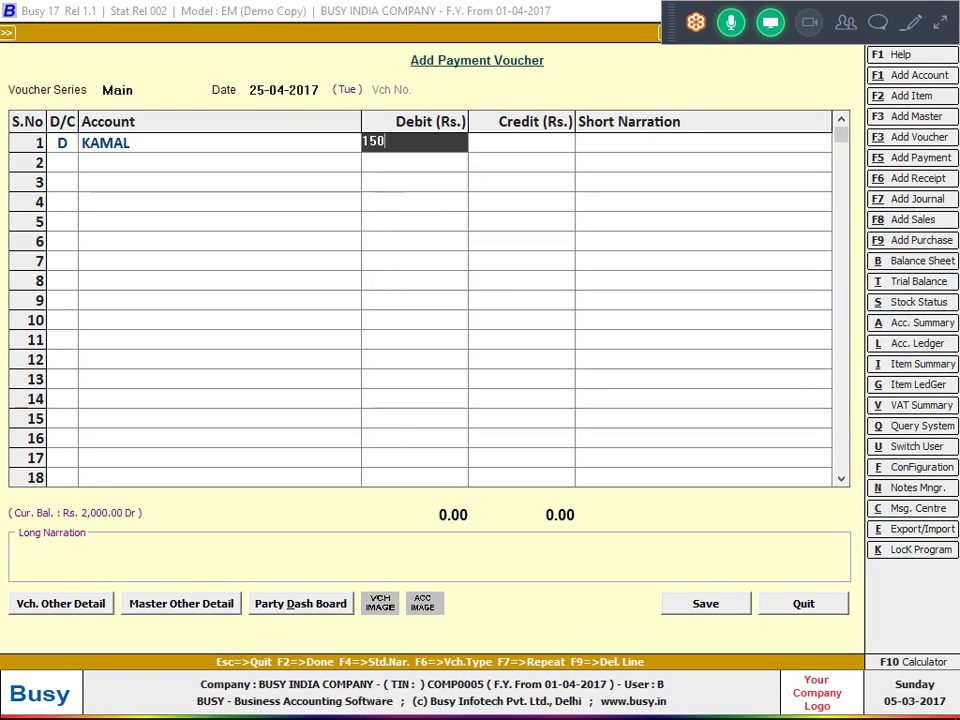
pyautogui.press('Return')
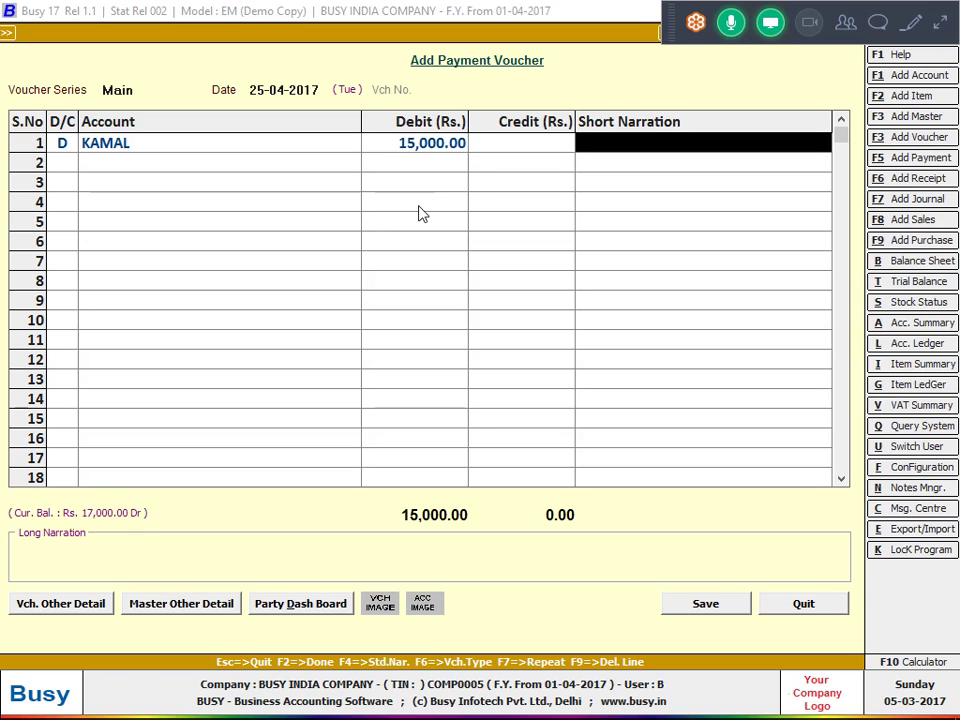
pyautogui.write('TRF')
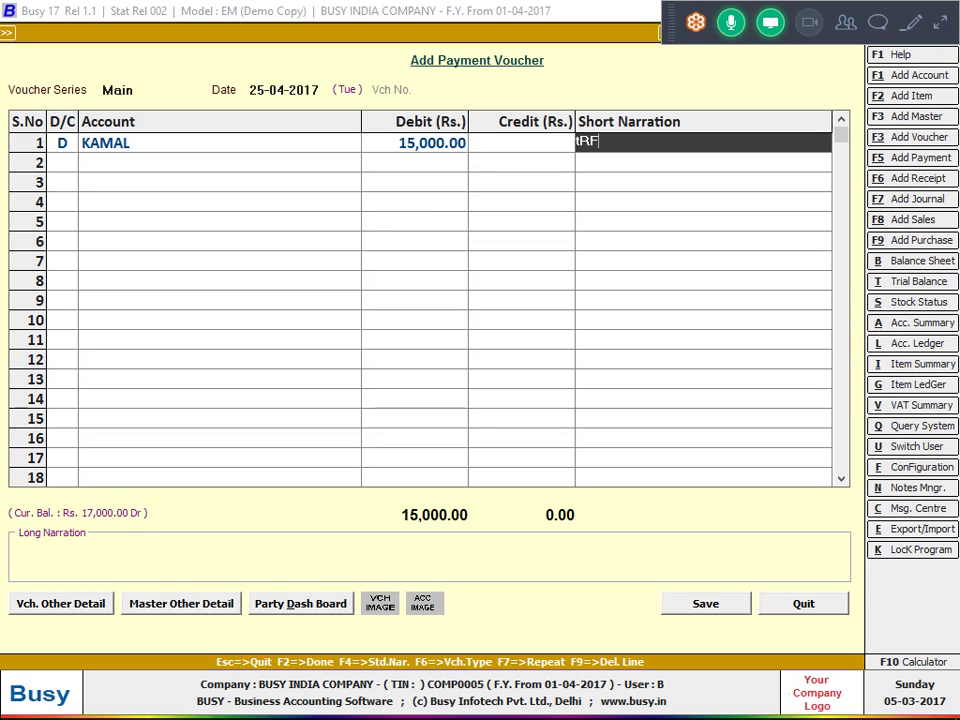
pyautogui.press('Return')
# - Create an account named PNB BANK in the Bank Accounts group for the credit entry on the second line
pyautogui.press('Return')
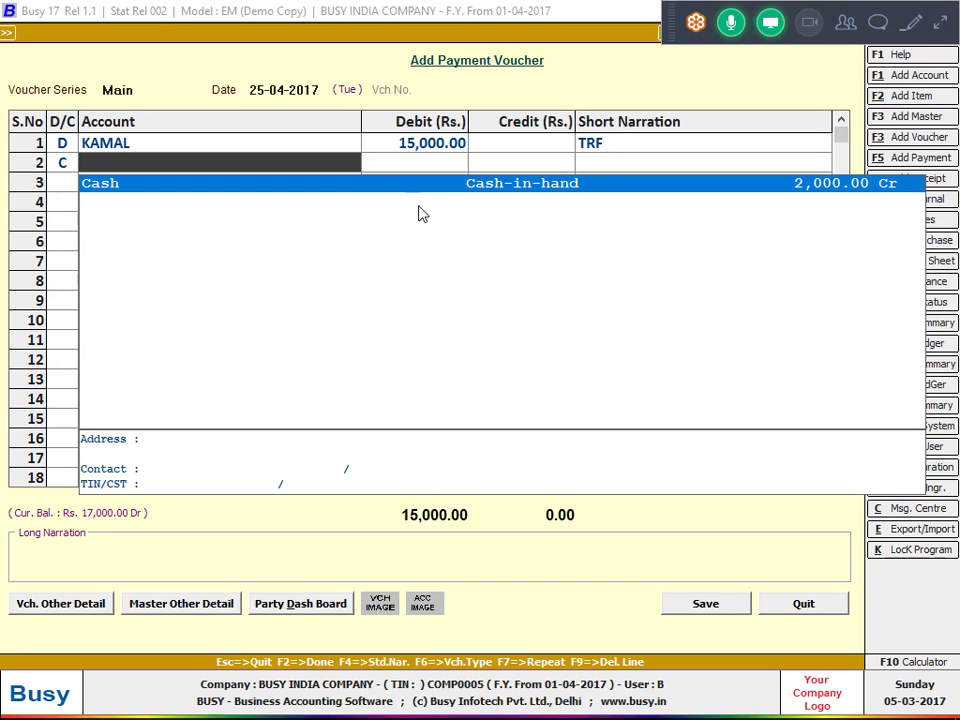
pyautogui.press('F3')
pyautogui.write('PNB B')
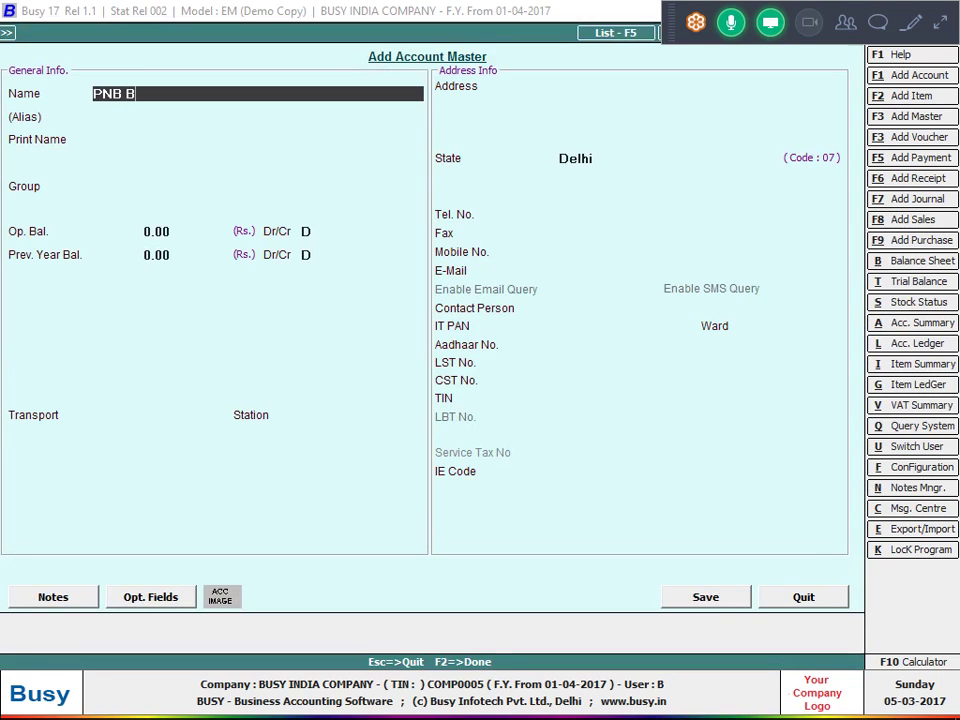
pyautogui.write('ANK')
pyautogui.press('Return')
pyautogui.press('Return')
pyautogui.press('Return')
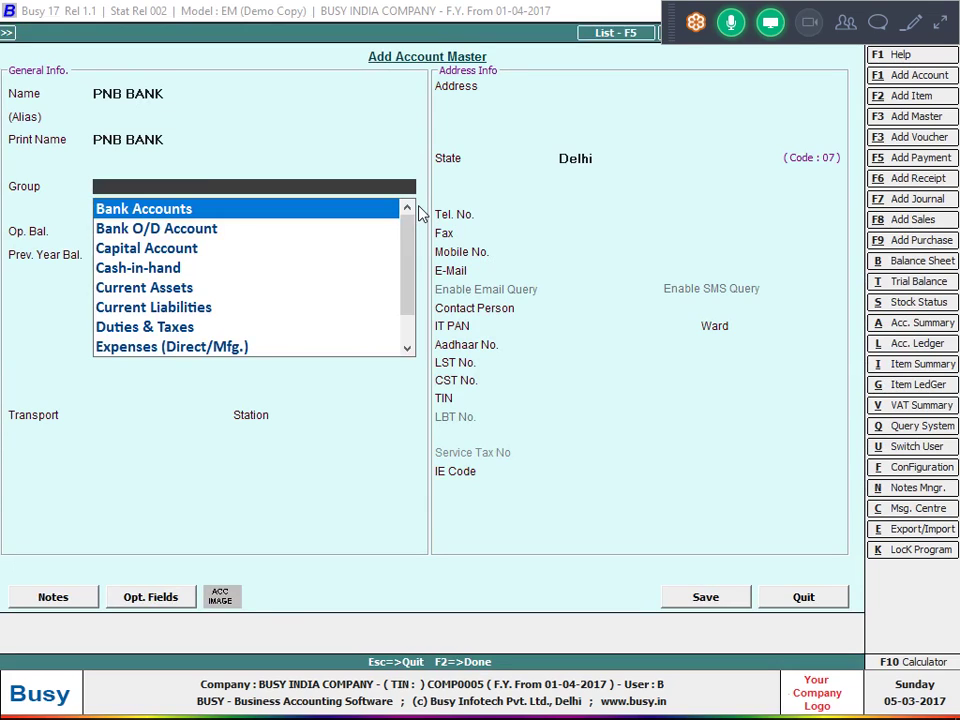
pyautogui.press('Return')
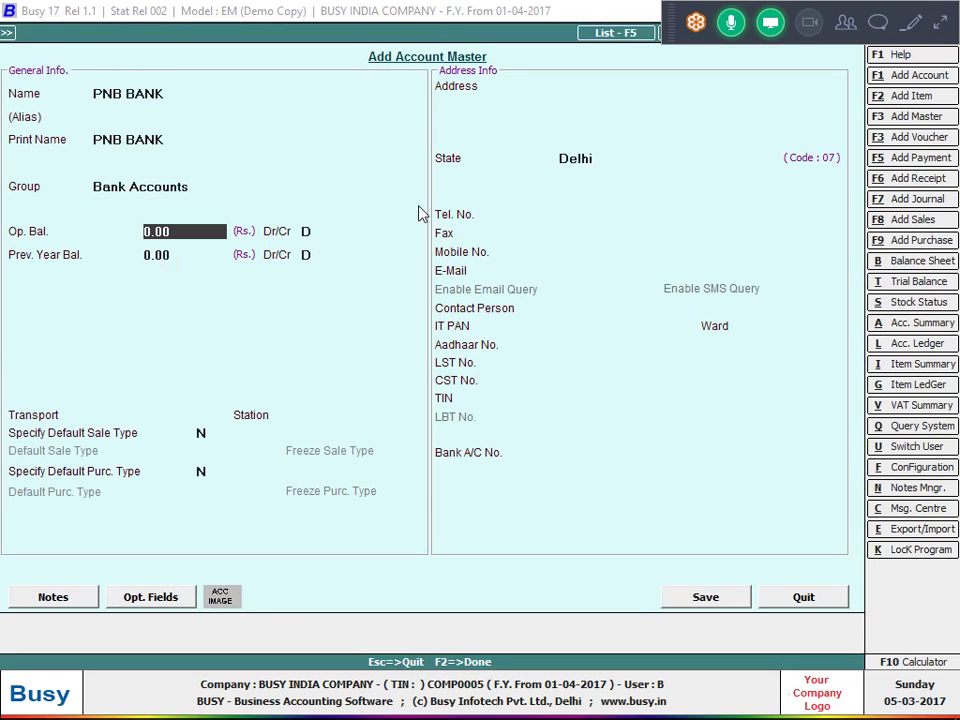
pyautogui.press('F2')
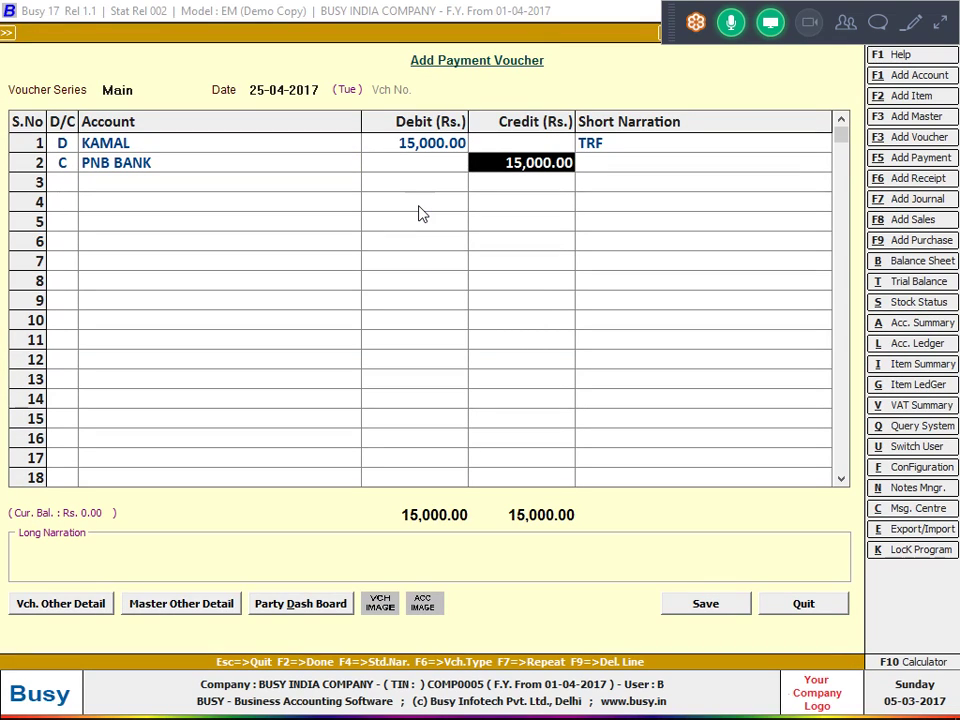
# - Credit PNB BANK with 15,000, enter the cheque number as short narration, save the voucher and return to the payment register
pyautogui.press('Return')
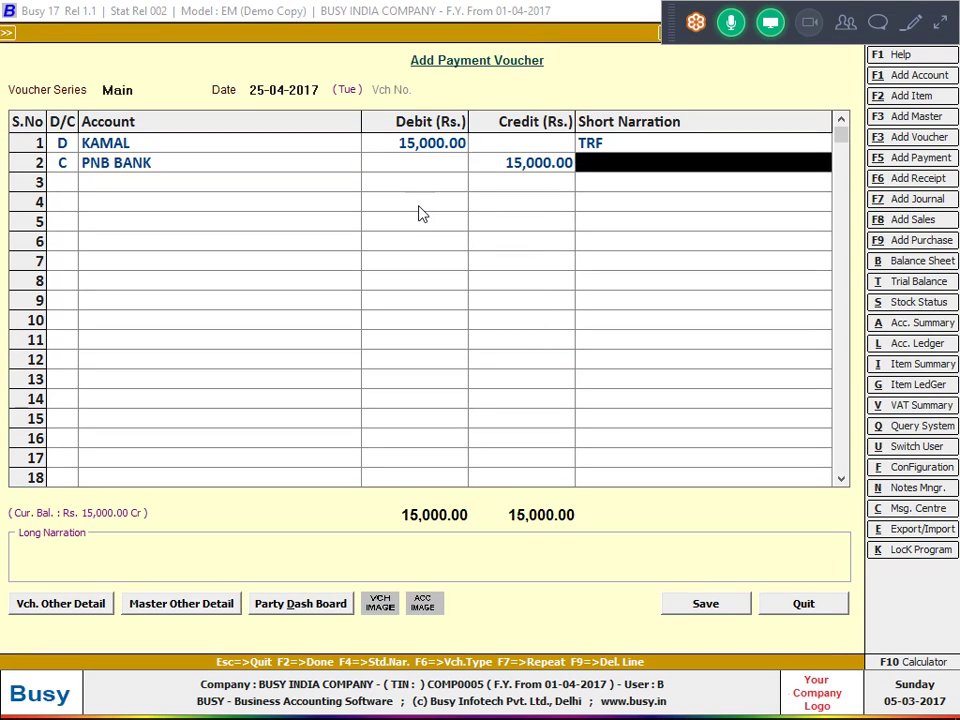
pyautogui.write('cH')
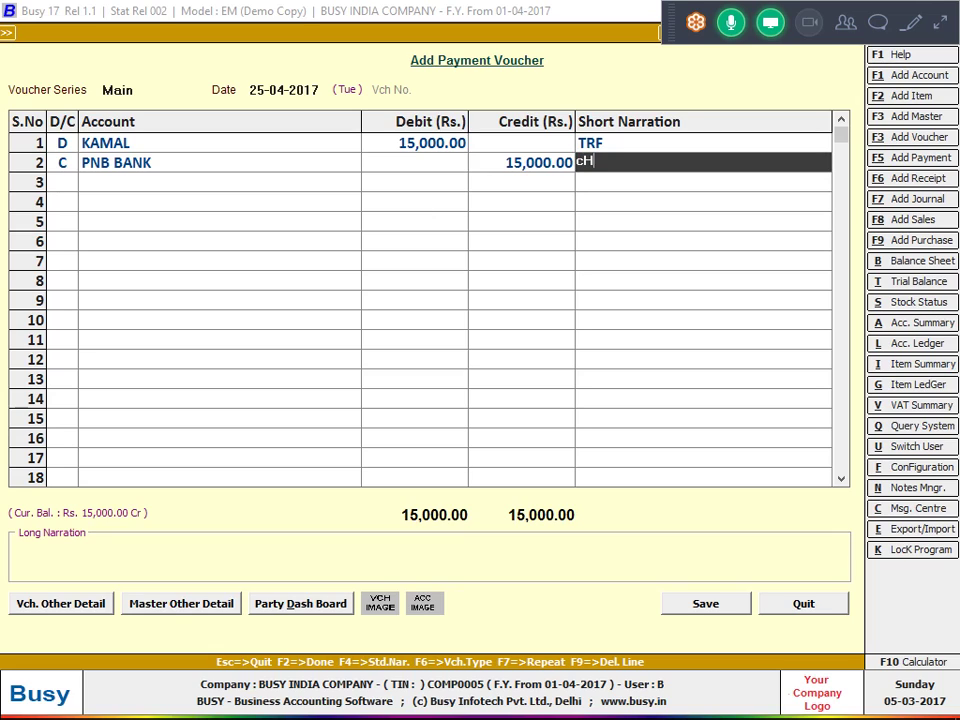
pyautogui.write('QUE NO-14567')
pyautogui.press('Return')
pyautogui.press('Return')
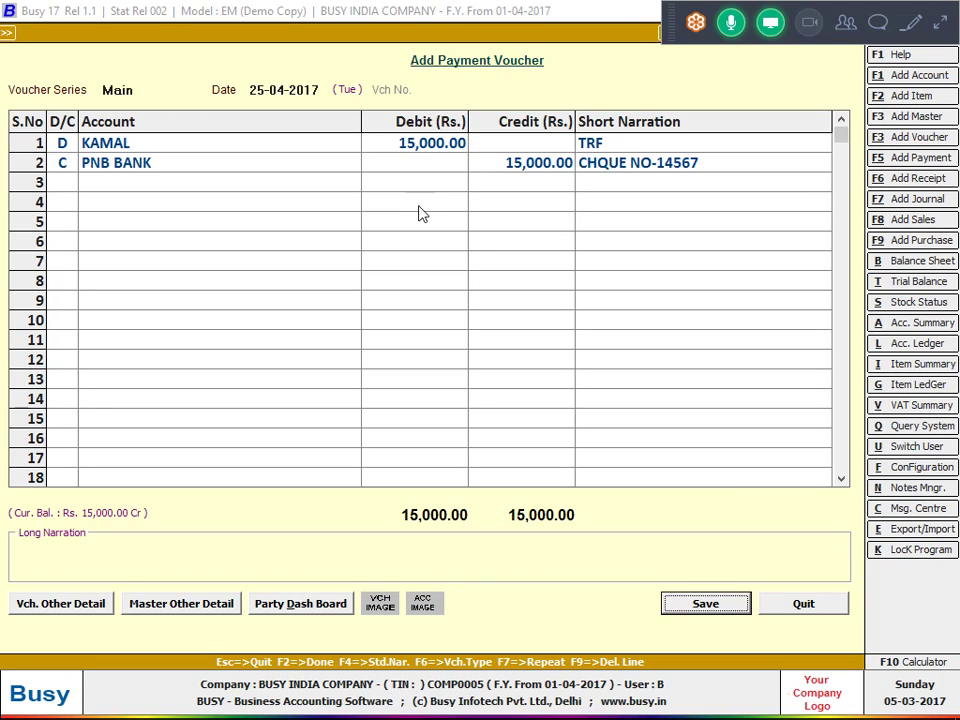
pyautogui.press('Return')
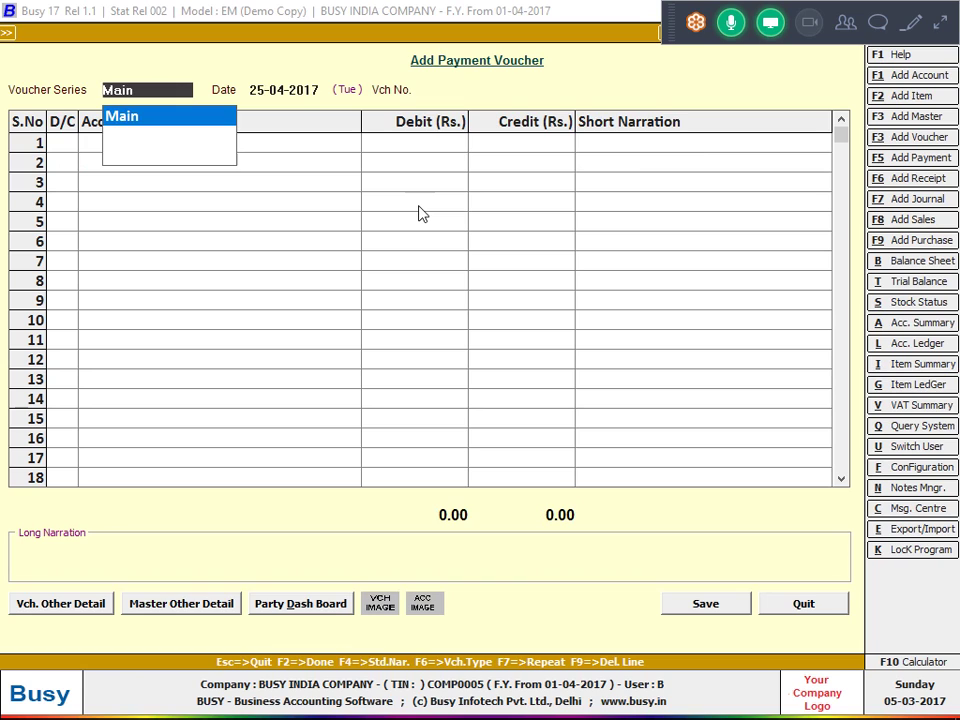
pyautogui.press('Escape')
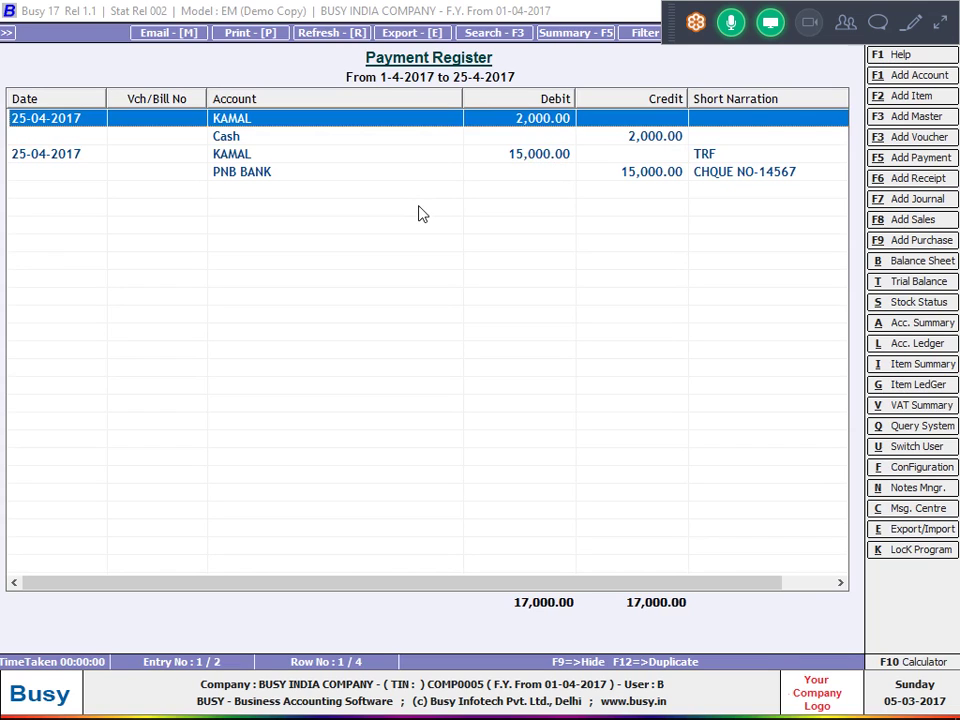
# - Start a payment voucher in the Main series dated 25-04-2017 and debit Office Rent with 10,000
pyautogui.press('F5')
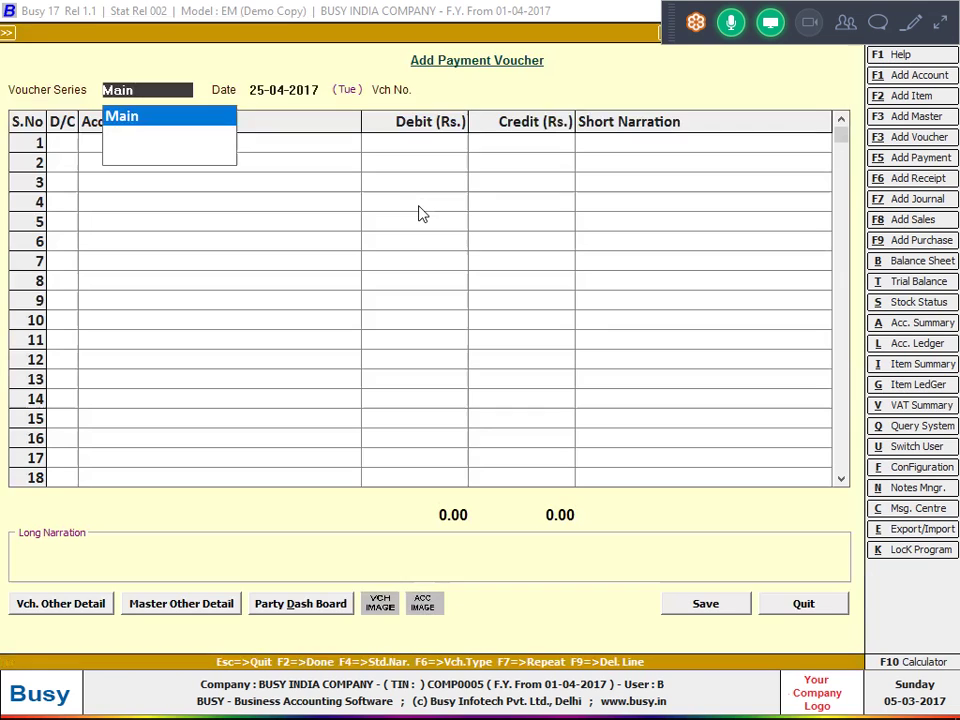
pyautogui.press('Return')
pyautogui.press('Return')
pyautogui.press('Return')
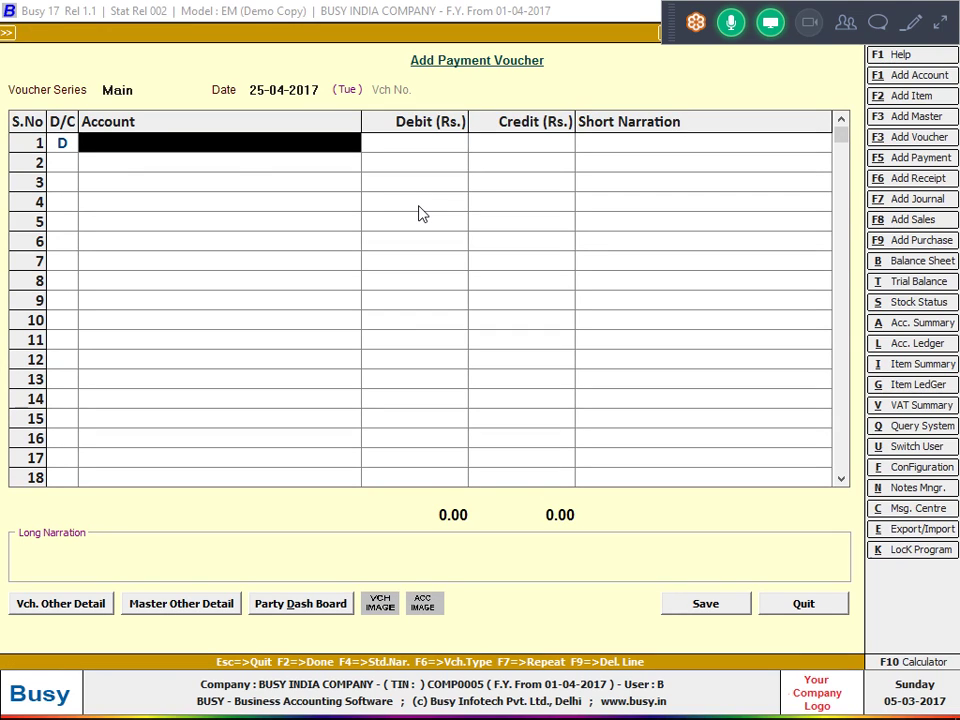
pyautogui.write('OFFICE')
pyautogui.press('Down')
pyautogui.press('Down')
pyautogui.press('Return')
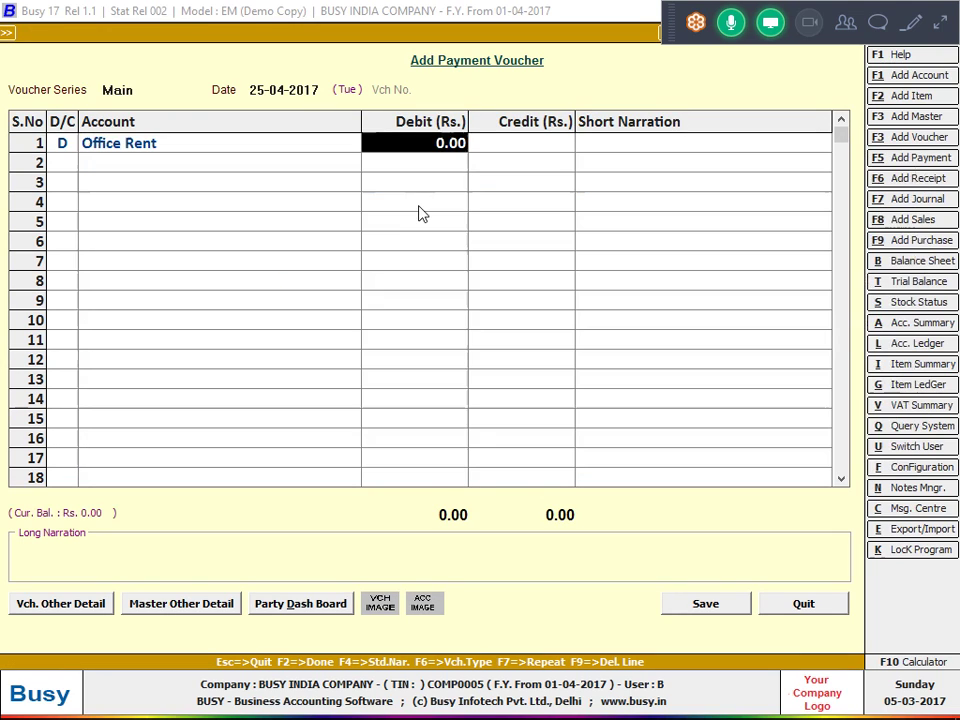
pyautogui.write('10000')
pyautogui.press('Return')
pyautogui.press('Return')
# - Credit Cash with 10,000, note the payer's name in the short narration, and save the voucher despite the negative cash balance
pyautogui.press('Return')
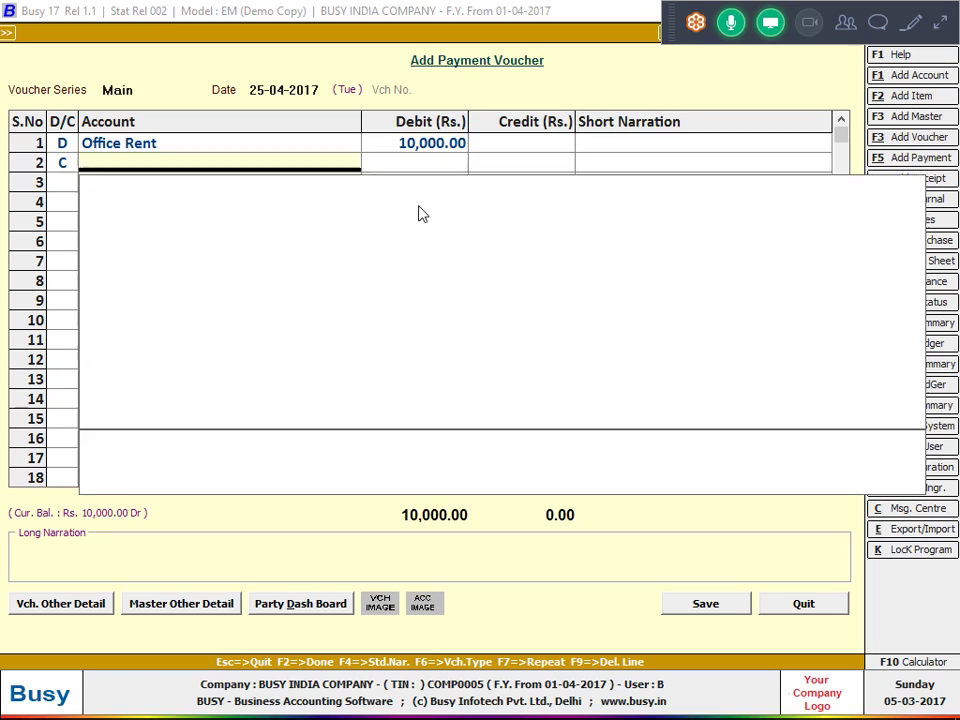
pyautogui.write('CAS')
pyautogui.press('Return')
pyautogui.press('Return')
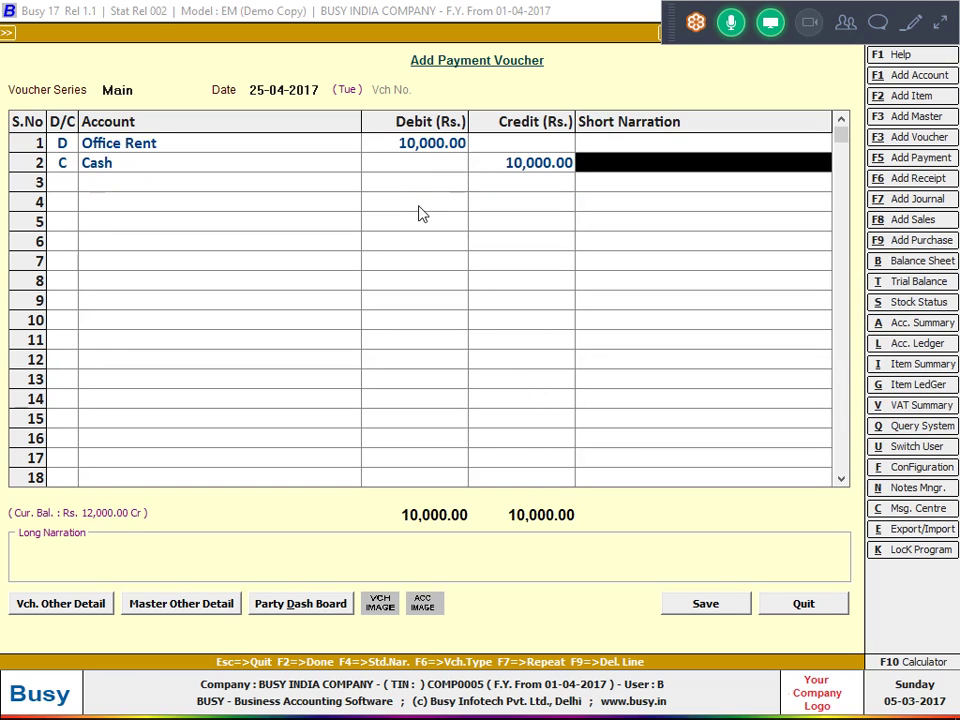
pyautogui.write('BY AMIT')
pyautogui.press('Return')
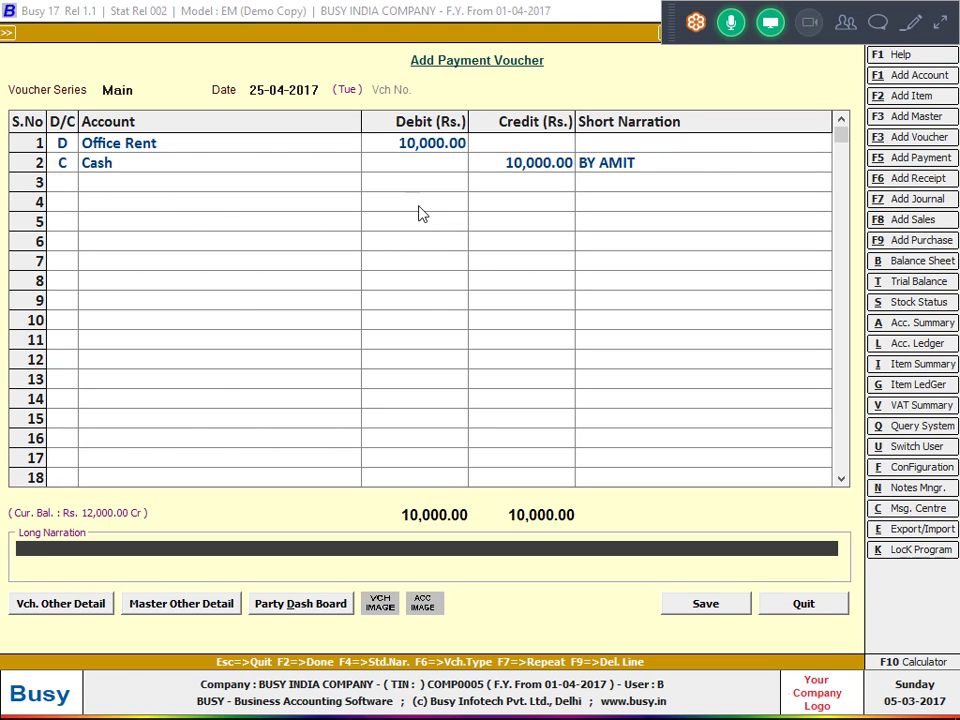
pyautogui.press('Return')
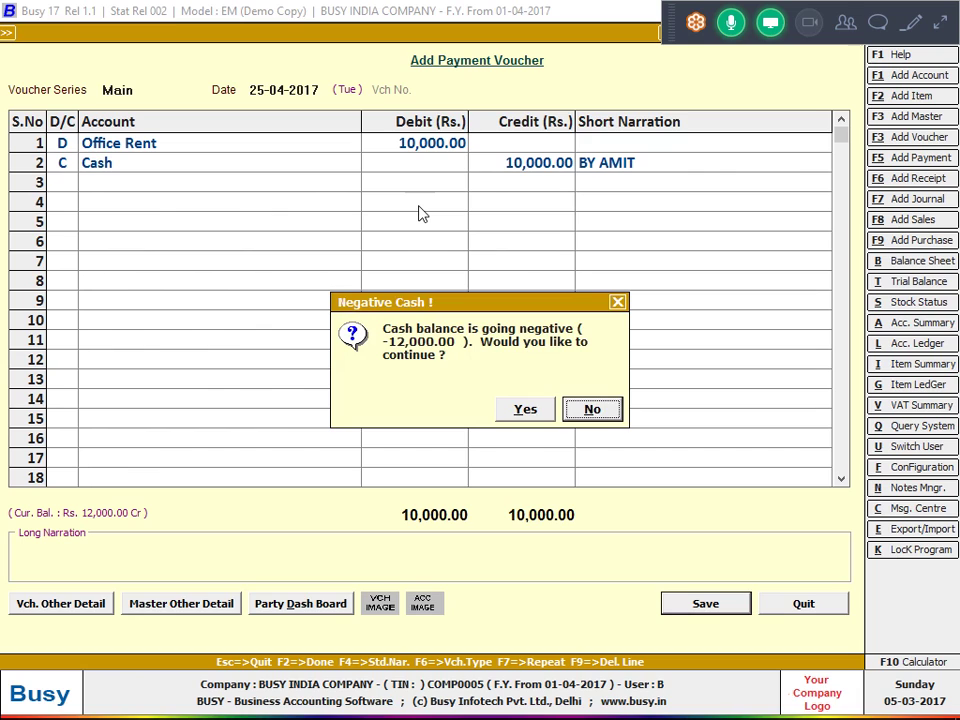
pyautogui.press('y')
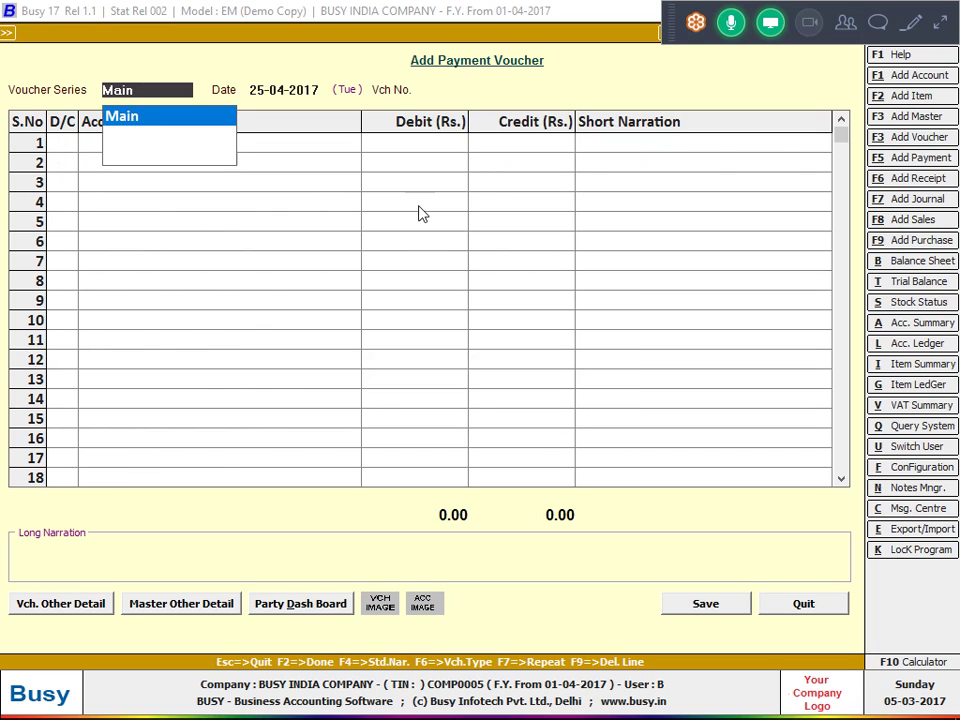
# - Begin another Main series payment voucher dated 25-04-2017 and debit Salary with 1,500
pyautogui.press('Return')
pyautogui.press('Return')
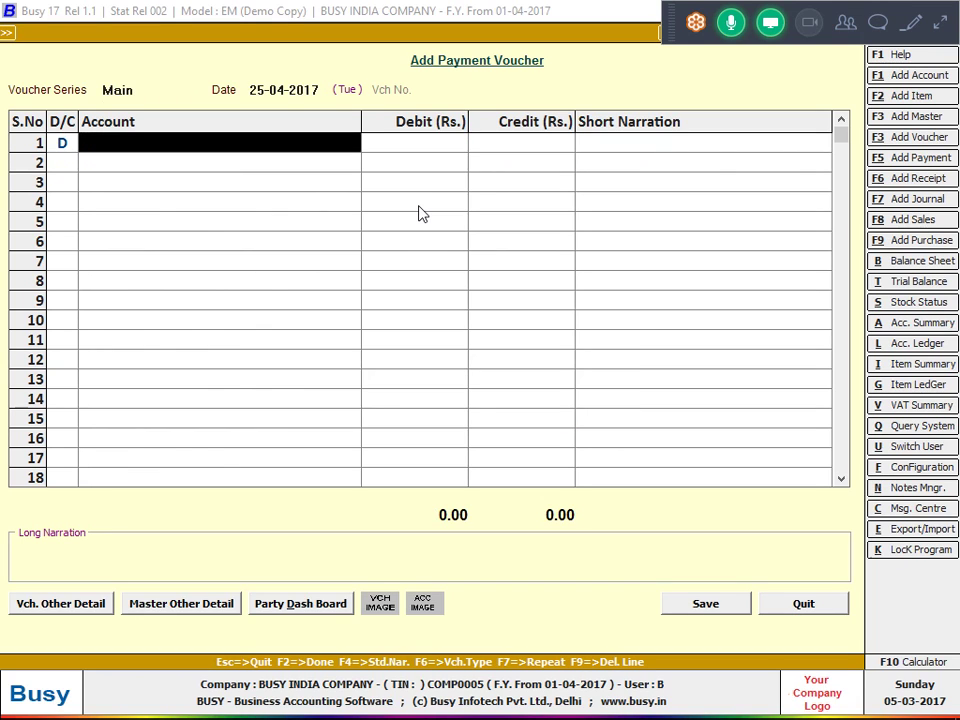
pyautogui.write('ALAR')
pyautogui.press('Return')
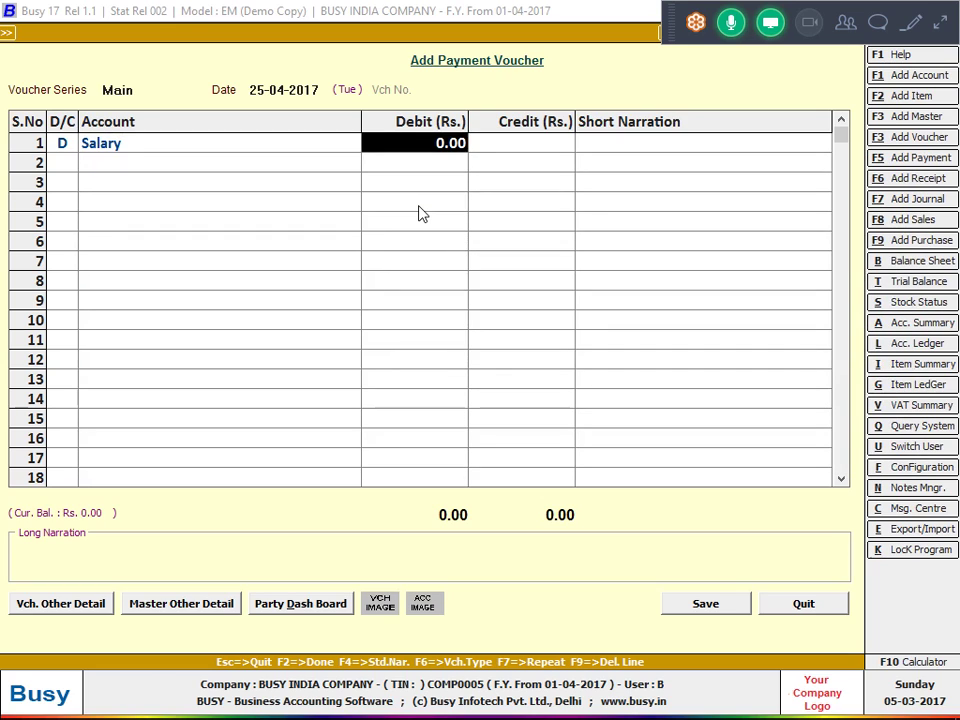
pyautogui.write('1500')
pyautogui.press('Return')
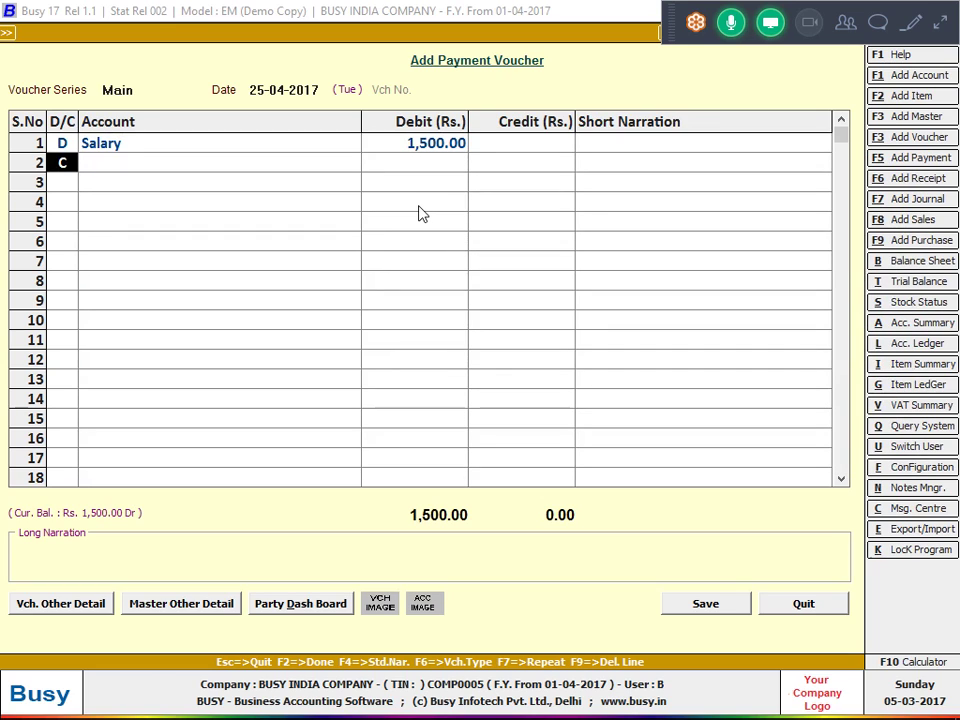
# - Credit Cash with 1,500, enter the person's name as short narration, and save the salary voucher, accepting the negative cash balance
pyautogui.press('Return')
pyautogui.write('cash')
pyautogui.press('Return')
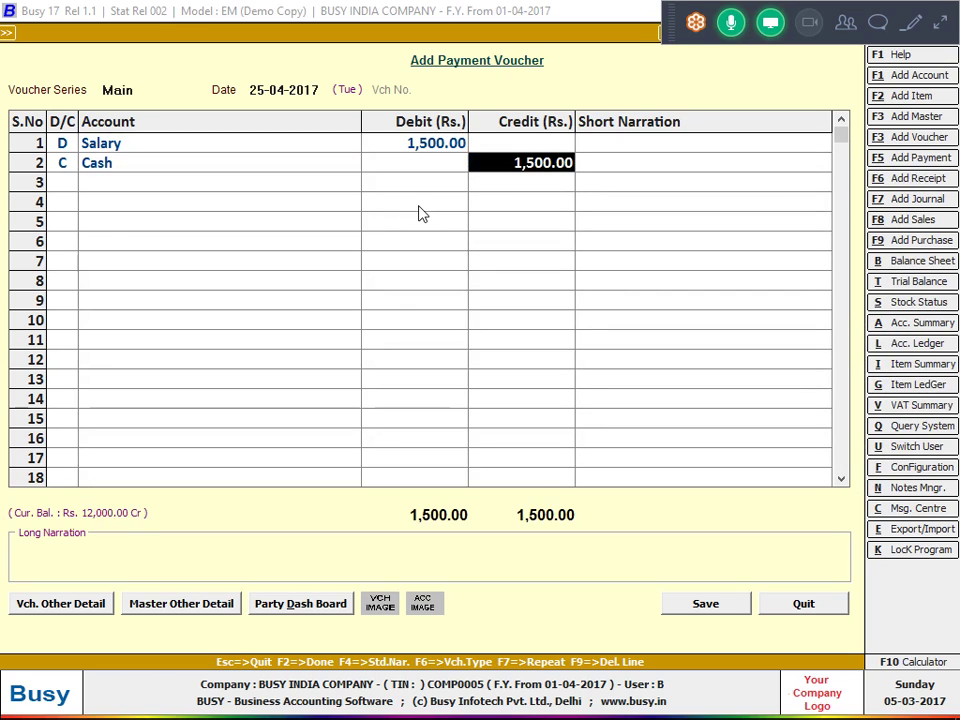
pyautogui.press('Return')
pyautogui.write('SOORAJ')
pyautogui.press('Return')
pyautogui.press('Return')
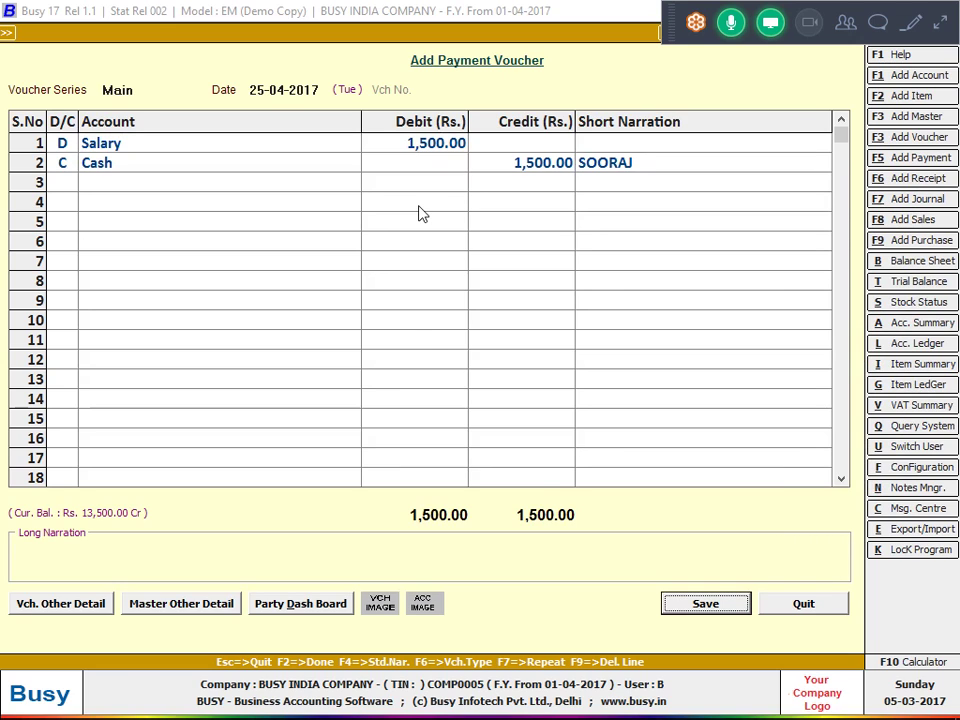
pyautogui.press('Return')
pyautogui.press('Left')
pyautogui.press('Return')
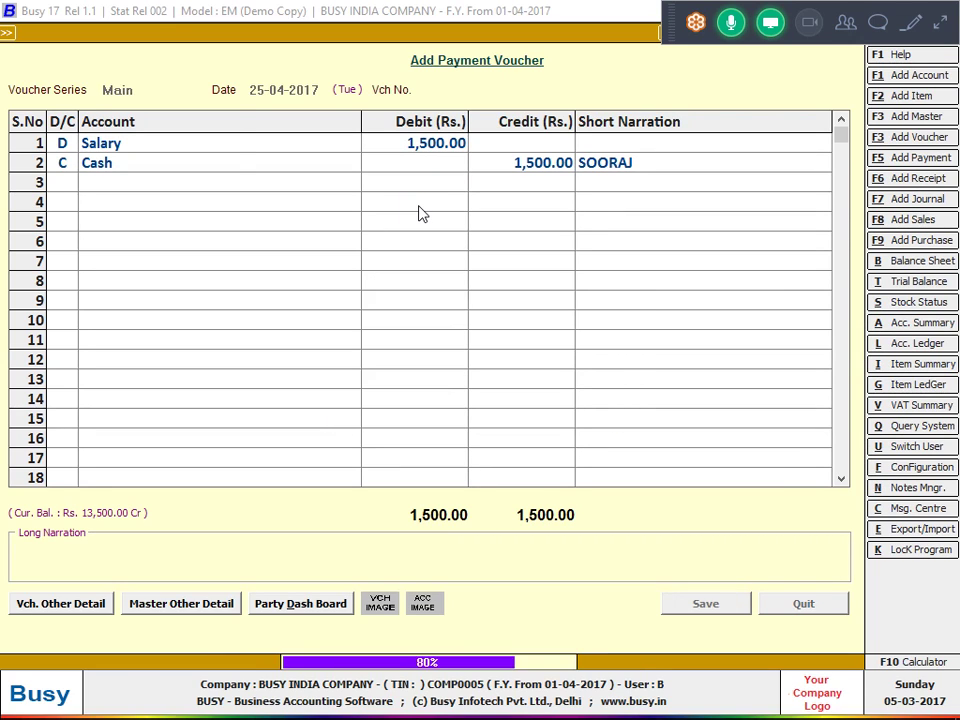
# - Begin a second salary payment voucher in the Main series dated 25-04-2017, debiting Salary with 1,500
pyautogui.press('Return')
pyautogui.press('Return')
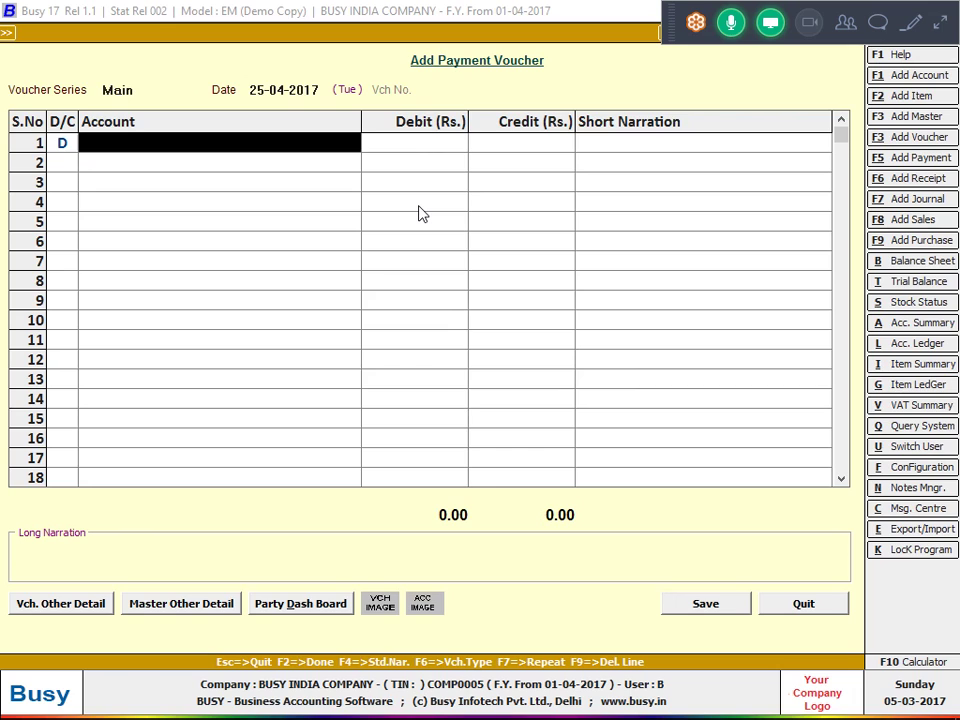
pyautogui.write('sala')
pyautogui.press('Return')
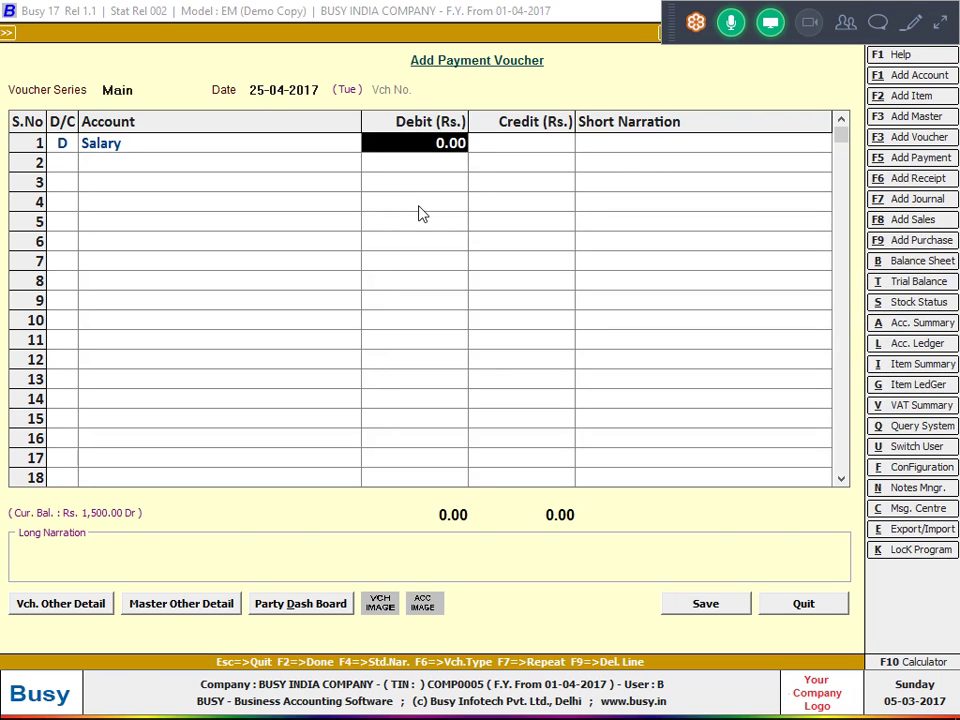
pyautogui.write('1500')
pyautogui.press('Return')
# - Credit PNB BANK with 1,500 using the short narration BANK TRANSFER and save the voucher
pyautogui.press('Return')
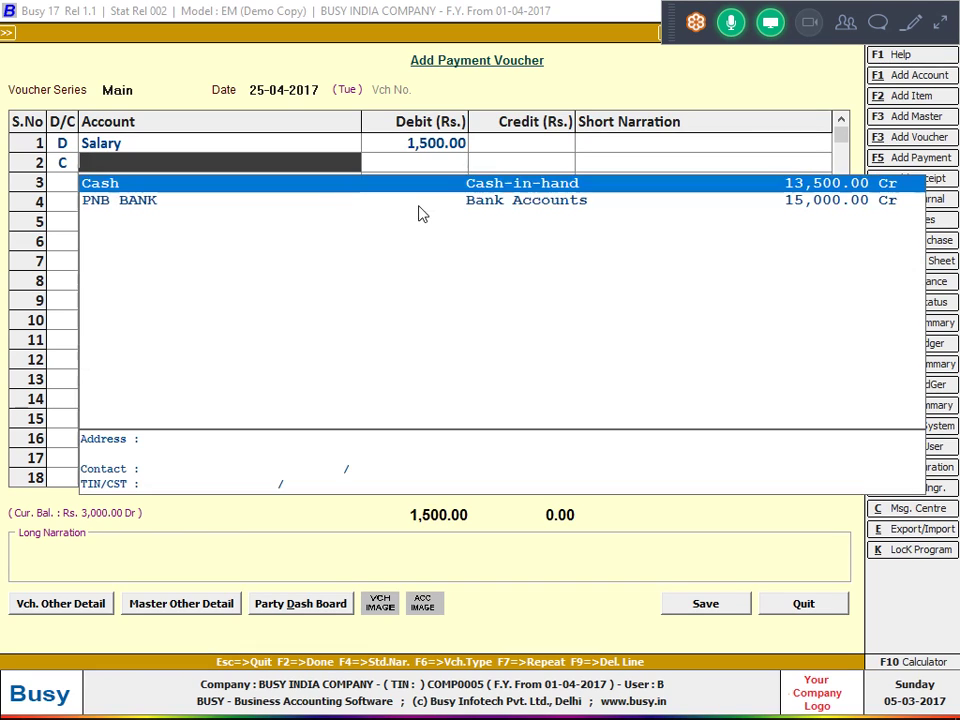
pyautogui.press('Down')
pyautogui.press('Return')
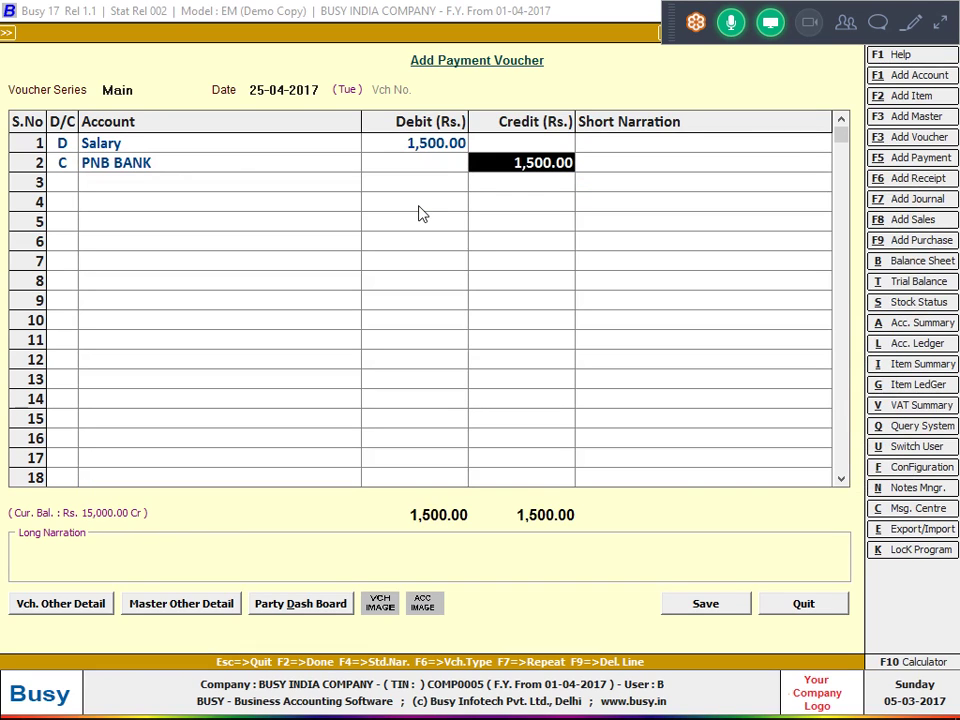
pyautogui.press('Return')
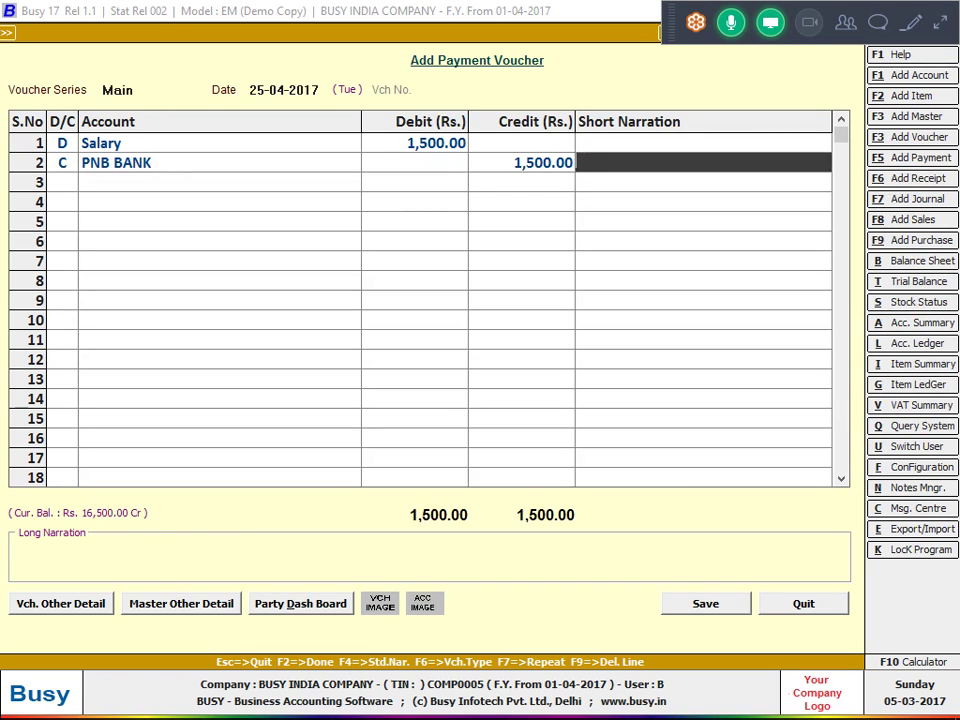
pyautogui.write('BANK TRANSFER')
pyautogui.press('Return')
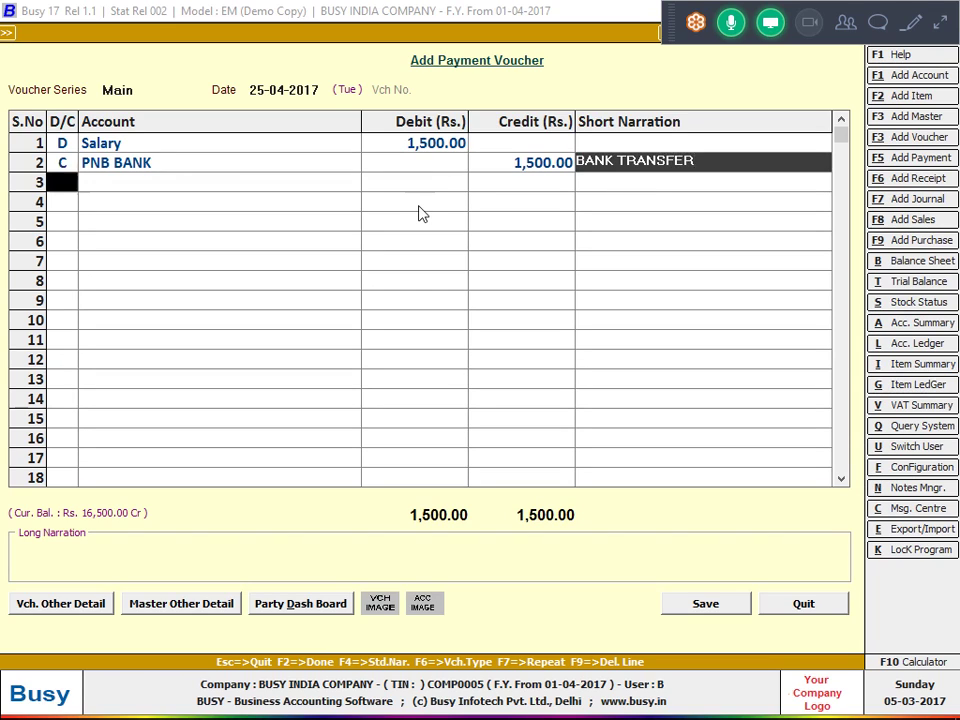
pyautogui.press('F2')
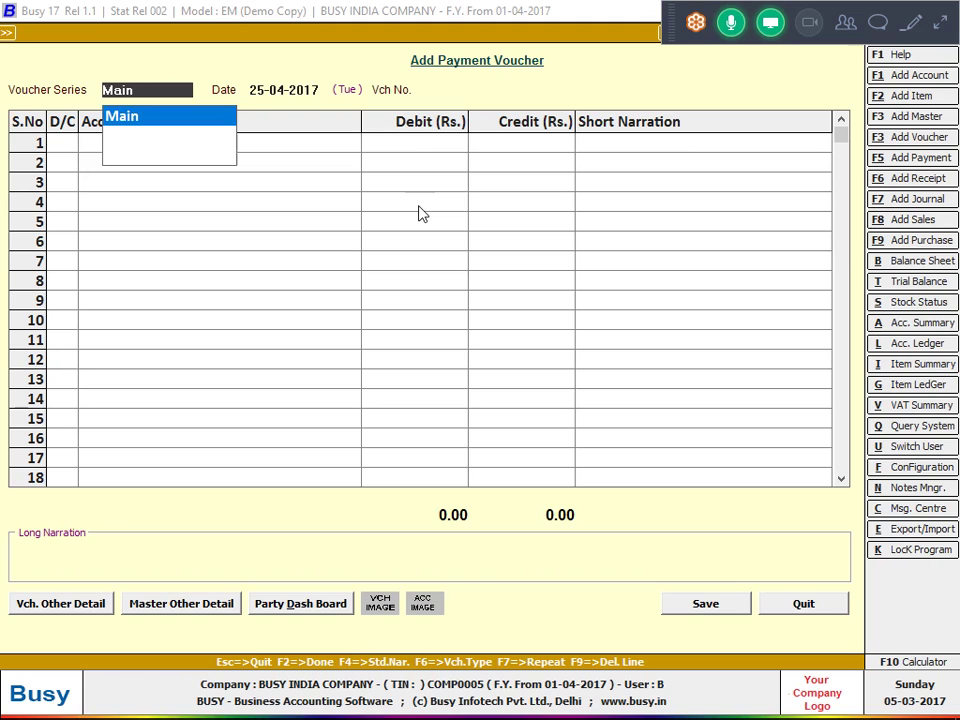
# - Leave the blank payment voucher and begin a Main series receipt voucher dated 26-04-2017
pyautogui.press('Return')
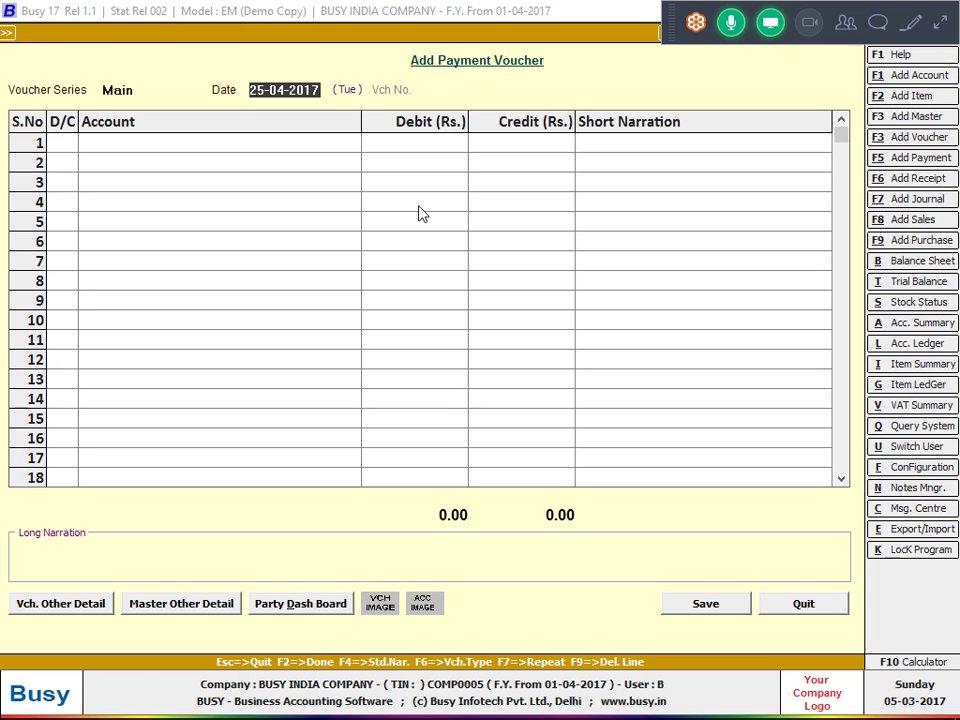
pyautogui.press('Escape')
pyautogui.press('Return')
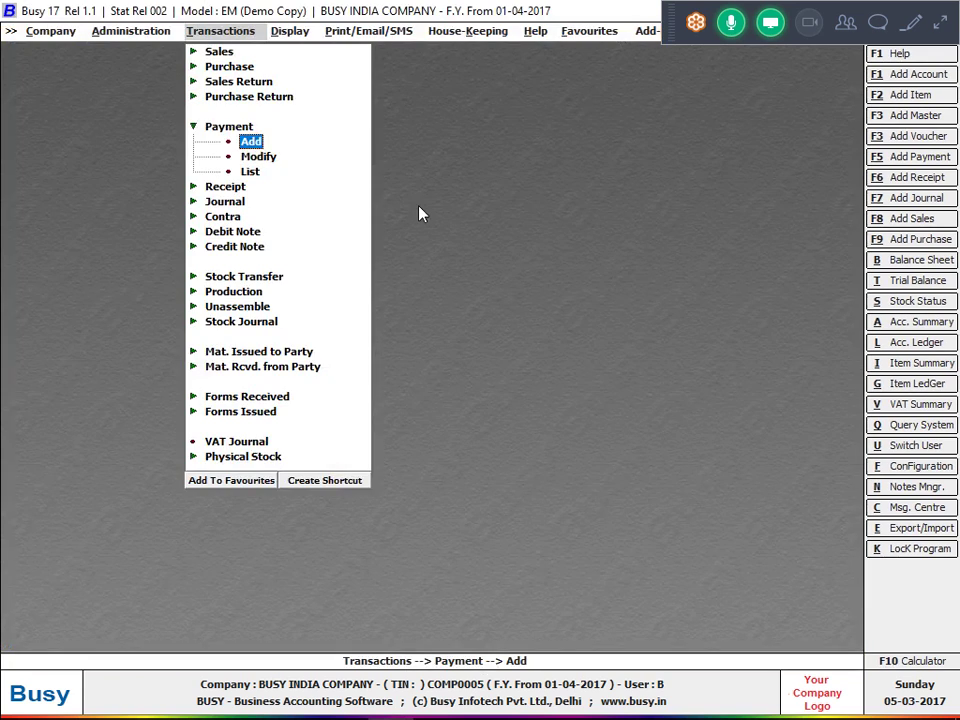
pyautogui.press('Down')
pyautogui.press('Right')
pyautogui.press('Return')
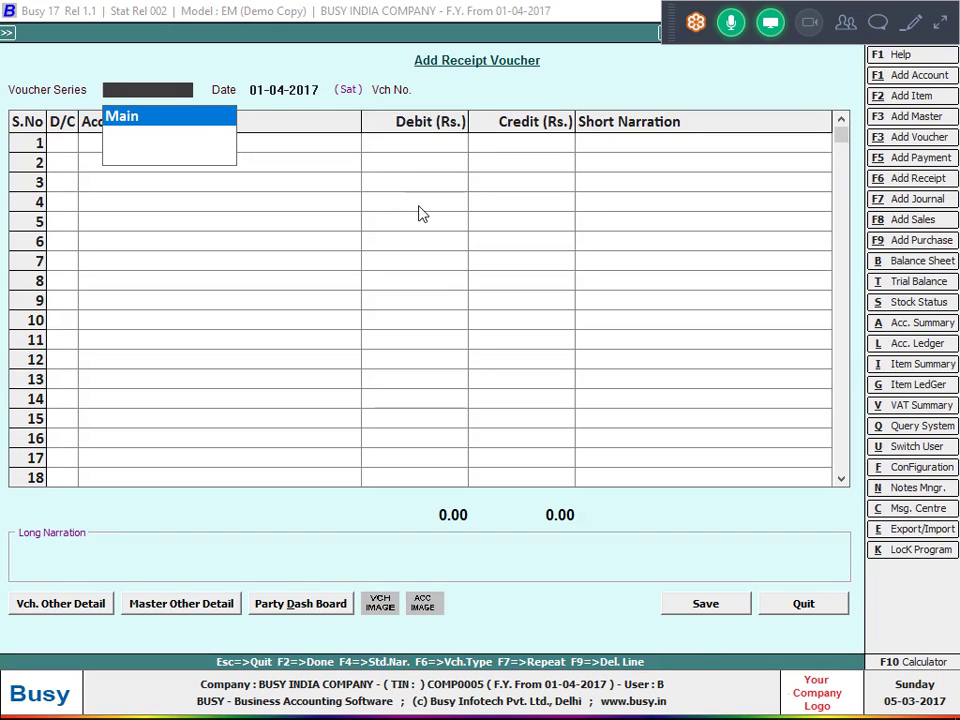
pyautogui.press('Return')
pyautogui.press('Return')
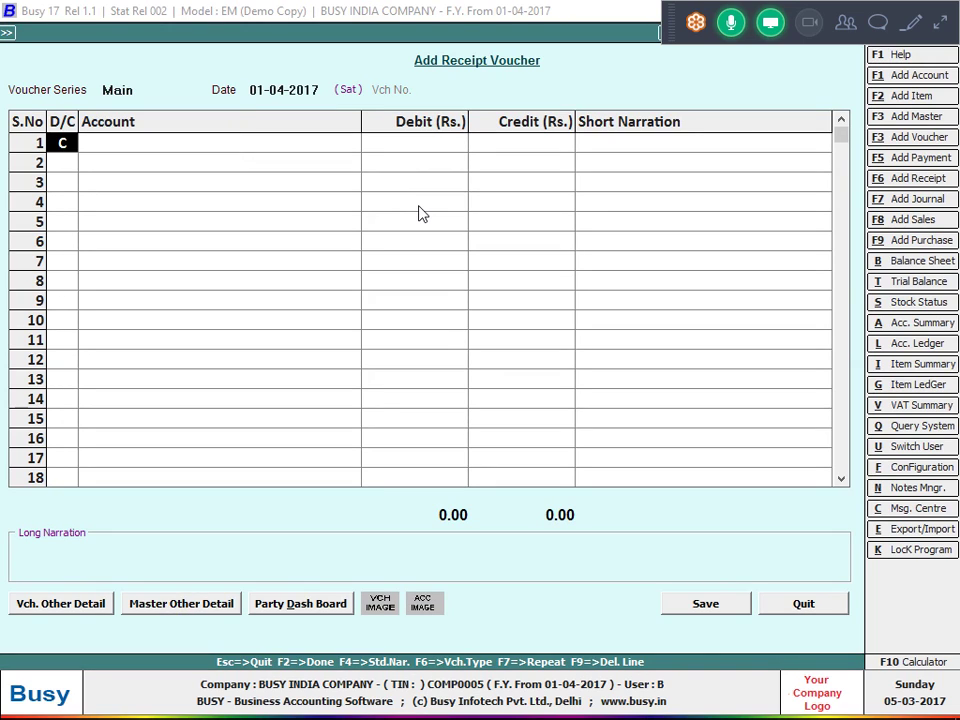
pyautogui.press('Up')
pyautogui.write('26')
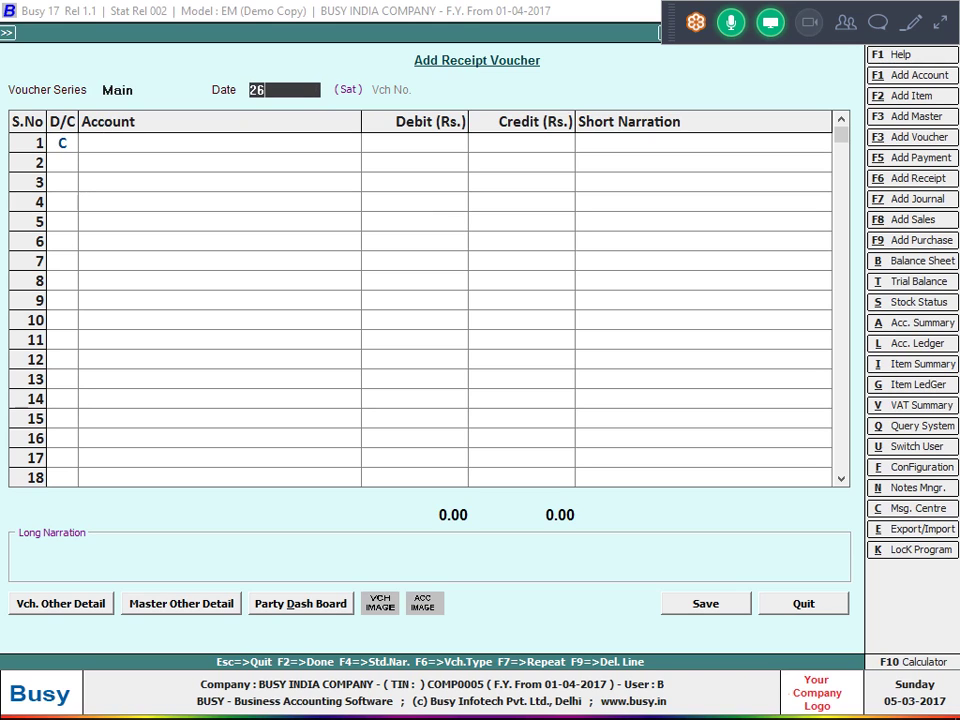
pyautogui.press('Return')
pyautogui.press('Return')
# - Create an account in the customer's name under Sundry Debtors, turn off bill-by-bill balancing, and save it
pyautogui.write('rO')
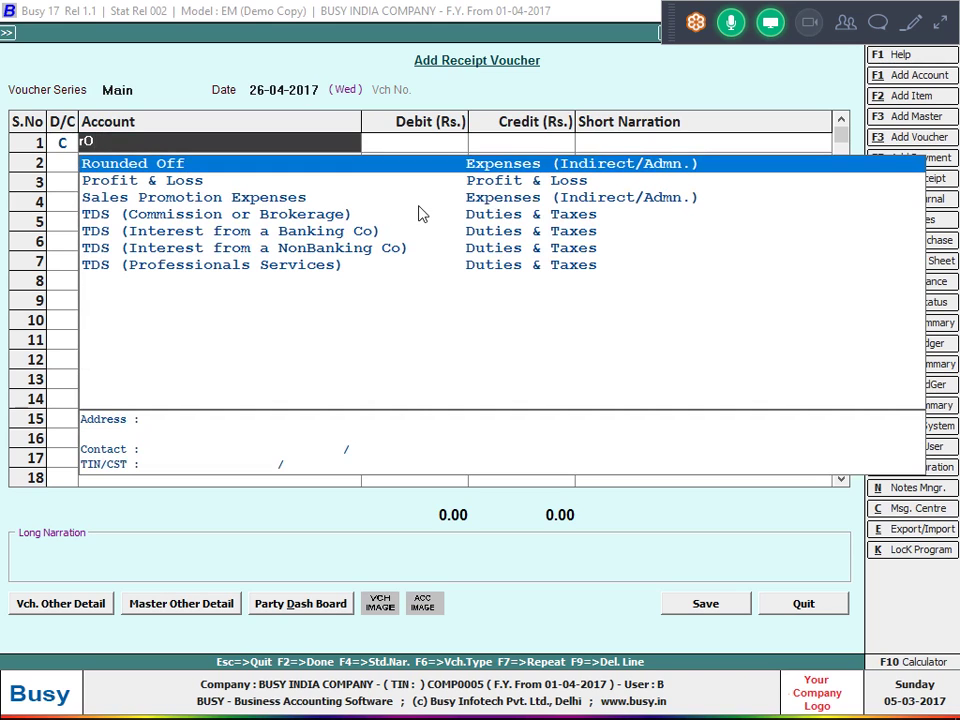
pyautogui.press('F3')
pyautogui.write('HIT')
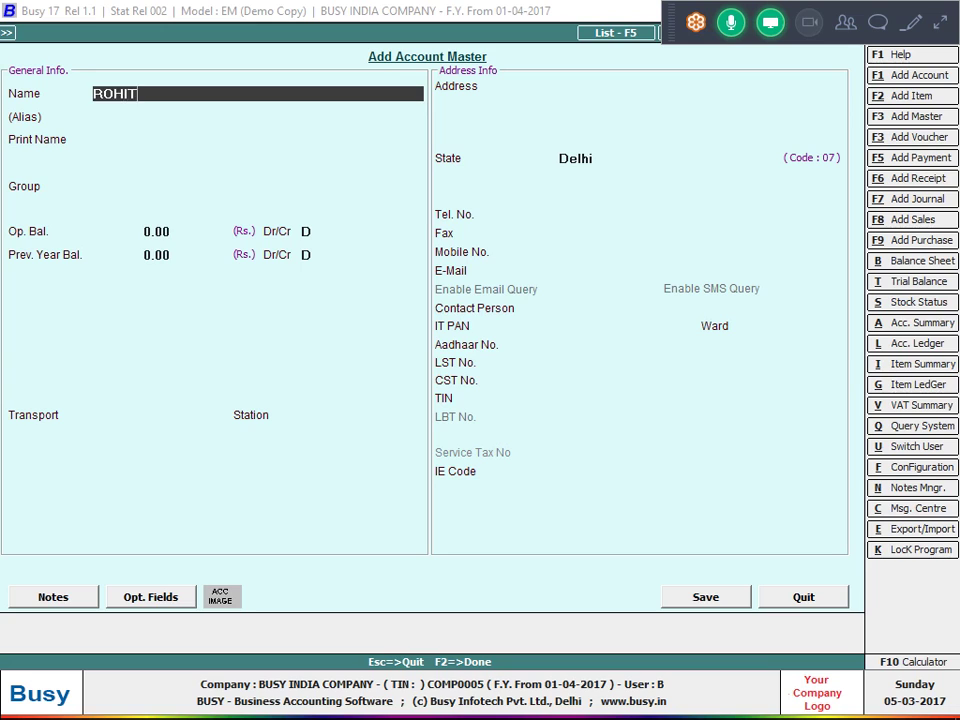
pyautogui.press('Return')
pyautogui.press('Return')
pyautogui.write('sun')
pyautogui.press('Down')
pyautogui.press('Return')
pyautogui.press('Return')
pyautogui.press('Return')
pyautogui.press('Return')
pyautogui.press('Return')
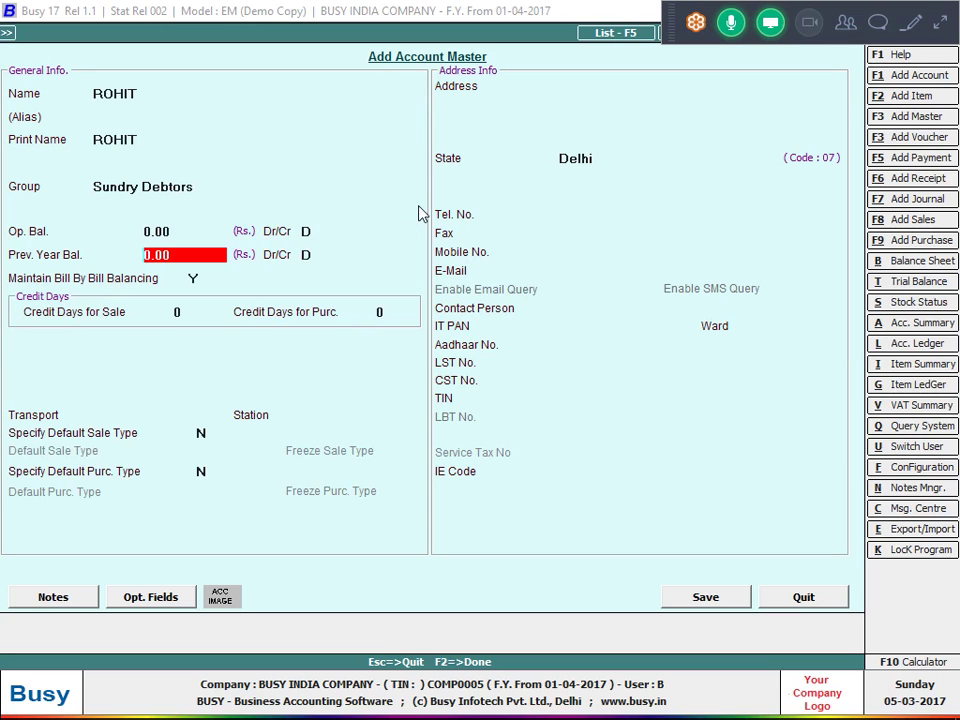
pyautogui.press('n')
pyautogui.press('F2')
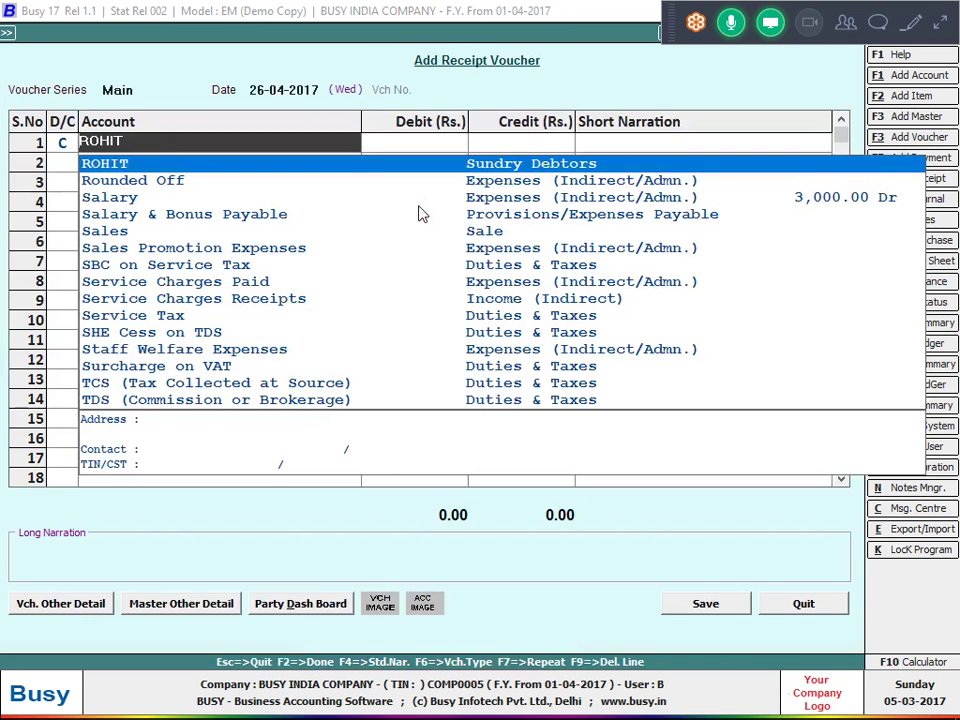
# - Credit the new customer account with 15,000 and debit Cash with 15,000
pyautogui.press('Return')
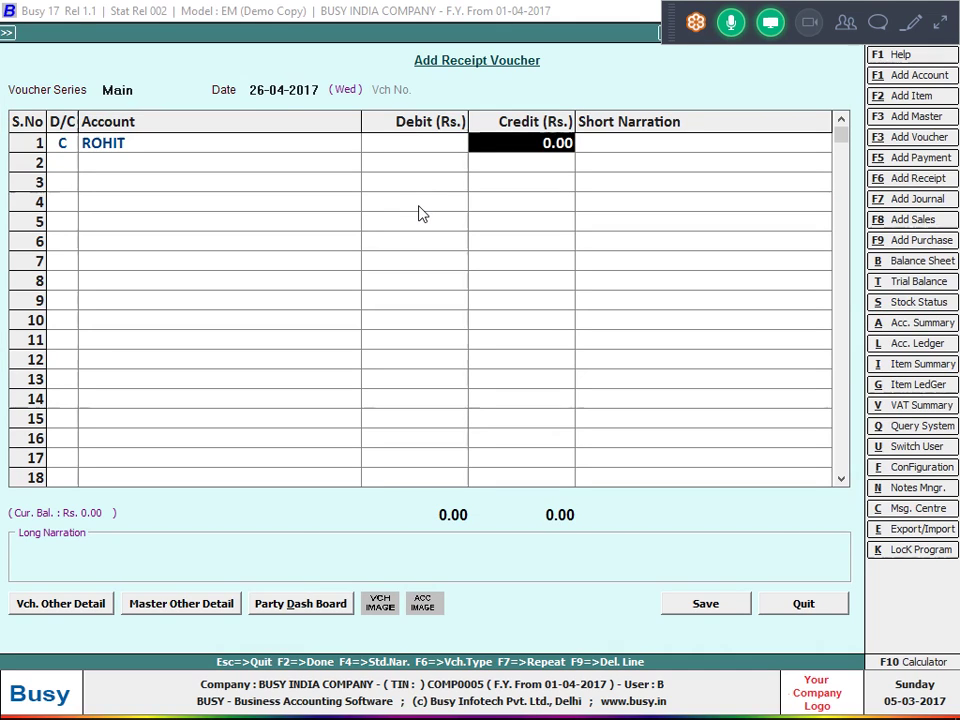
pyautogui.write('15000')
pyautogui.press('Return')
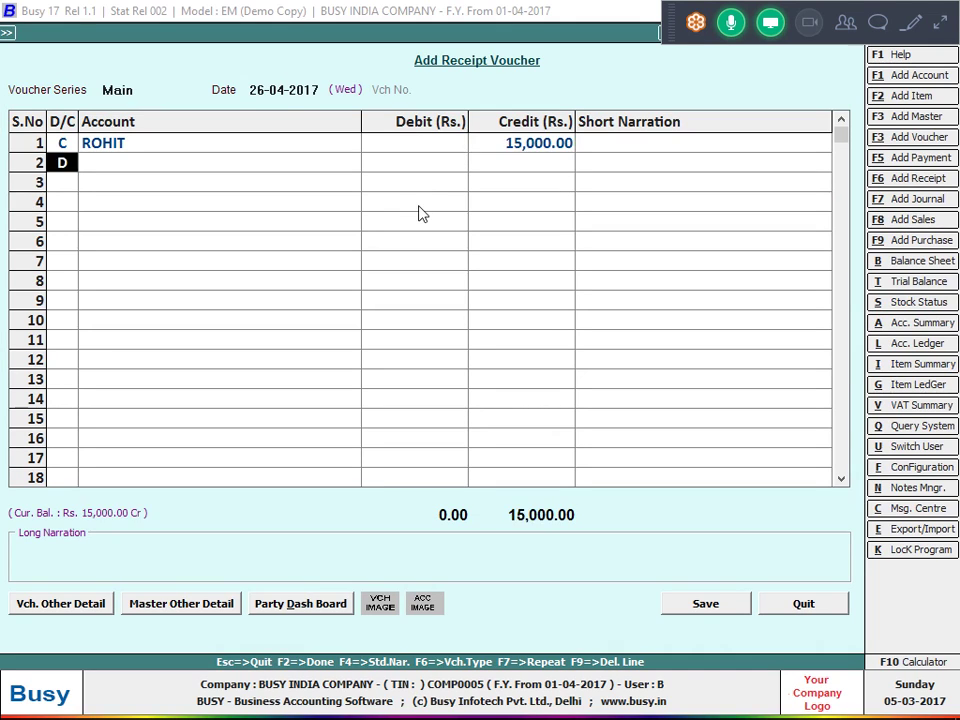
pyautogui.press('Return')
pyautogui.write('CAS')
pyautogui.press('Return')
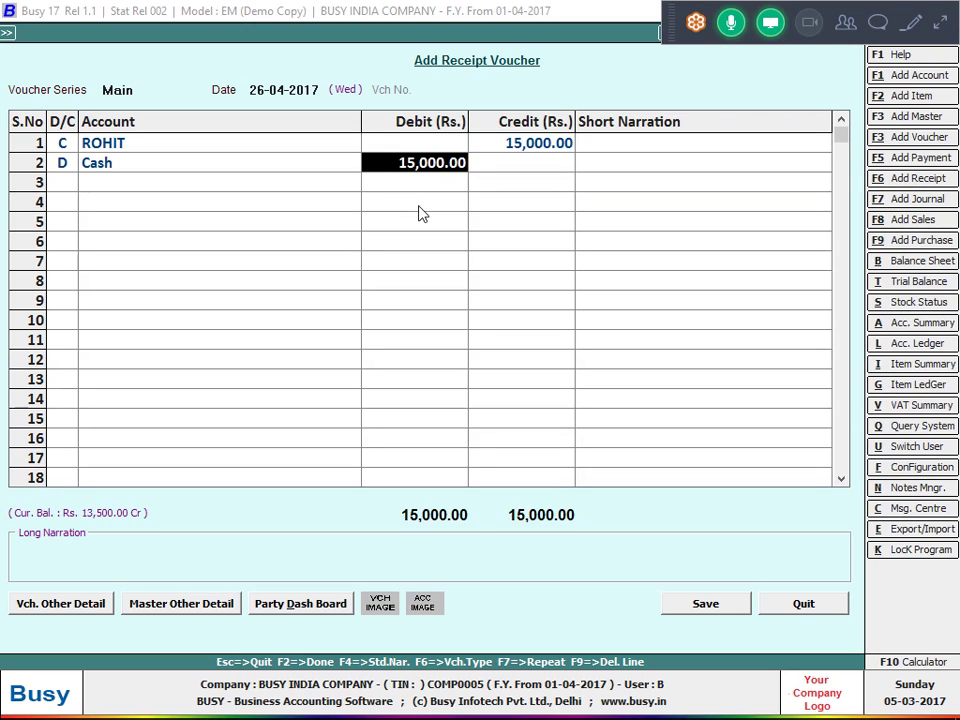
# - Compare the receipt voucher's first-line entry with that of a blank Main series payment voucher, discarding the payment voucher
pyautogui.press('Up')
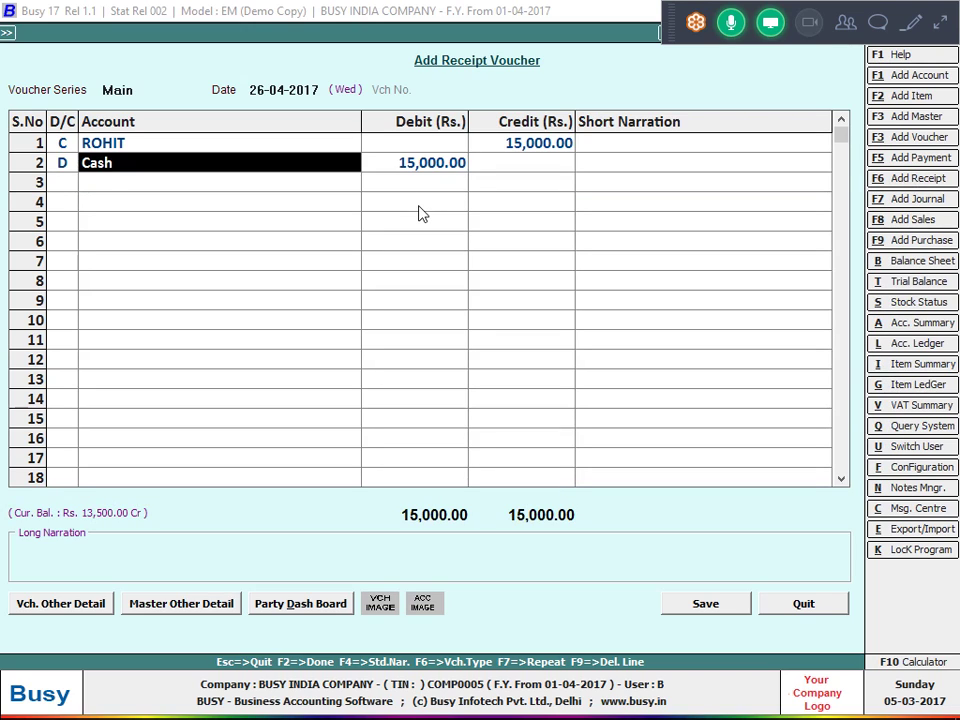
pyautogui.press('Up')
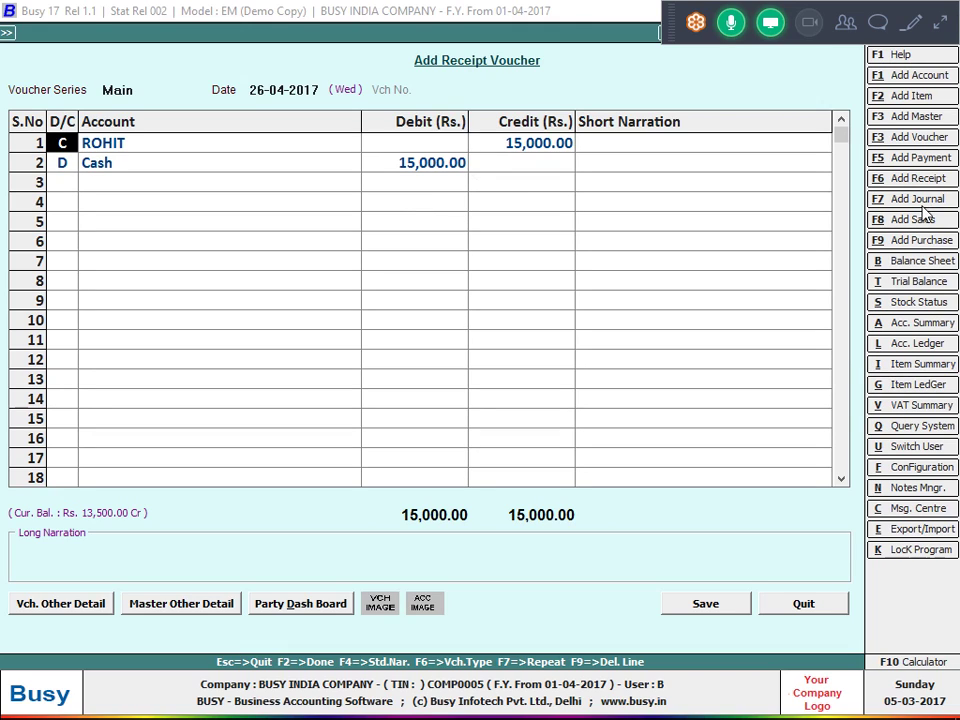
pyautogui.click(925, 165)
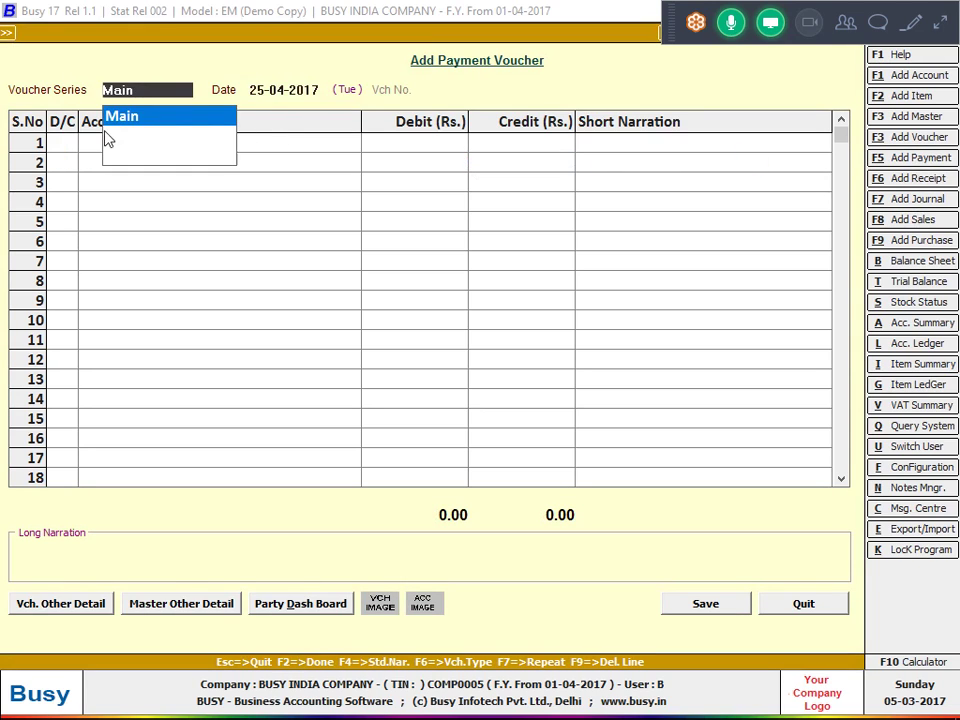
pyautogui.click(118, 131)
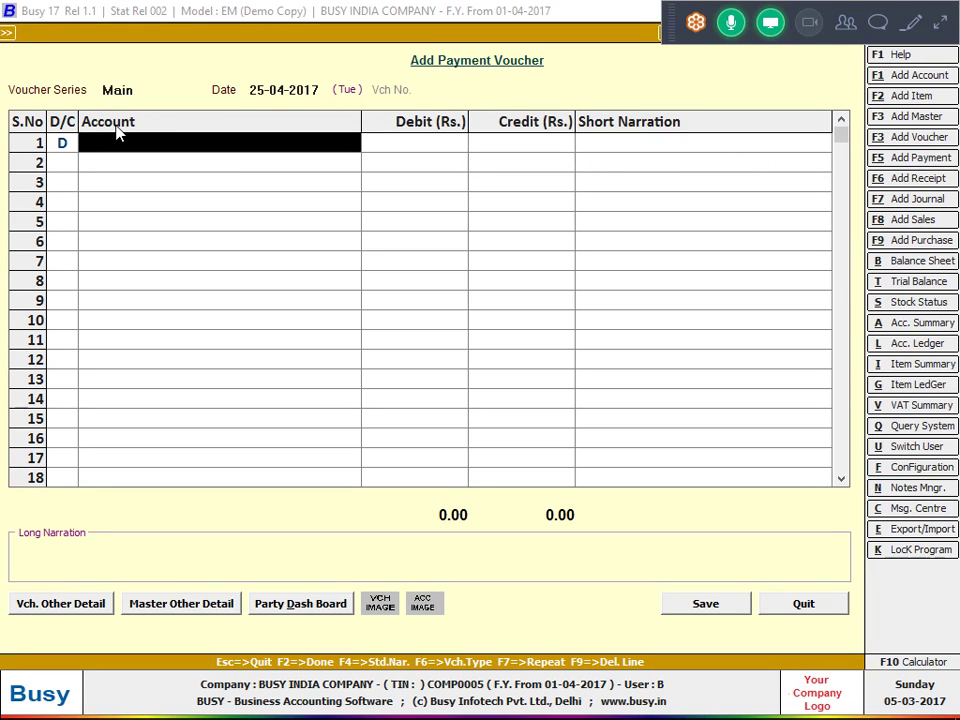
pyautogui.press('Escape')
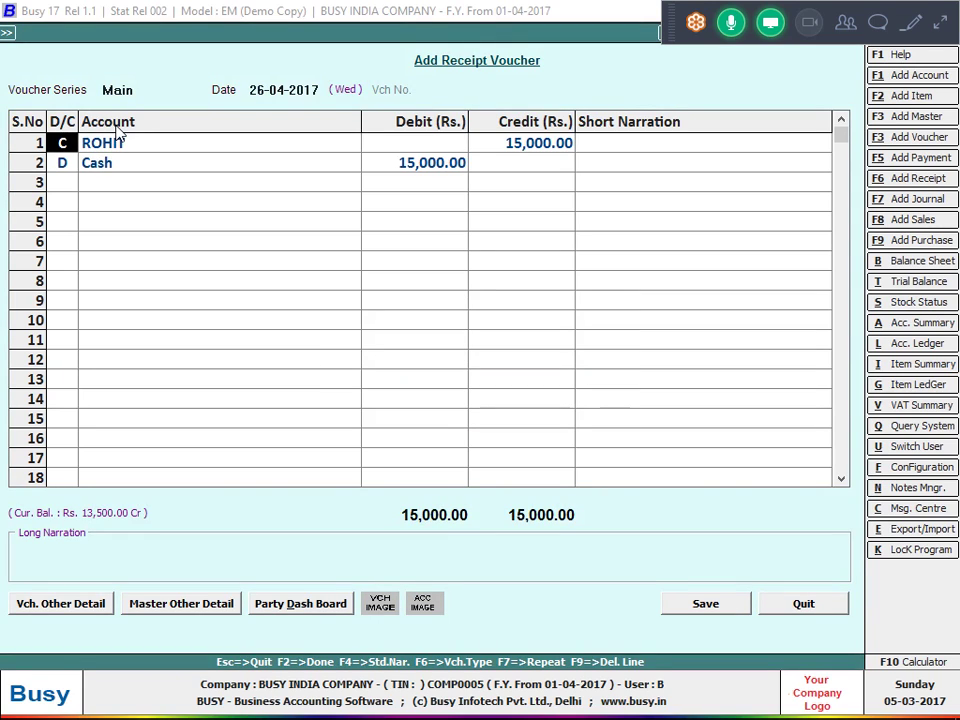
pyautogui.click(170, 145)
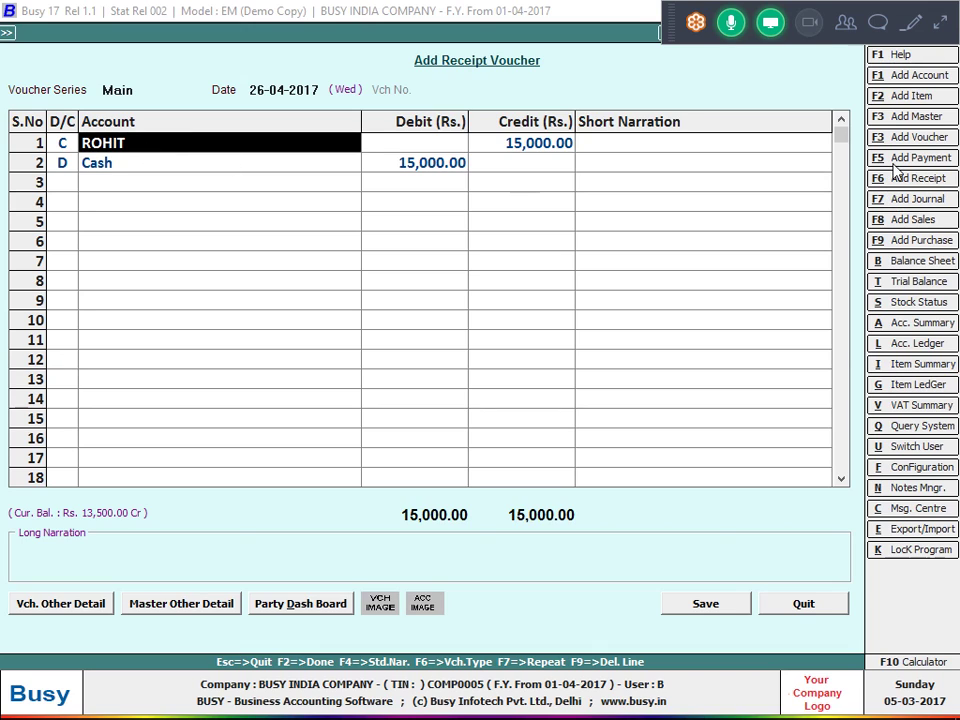
pyautogui.press('F5')
pyautogui.press('Return')
pyautogui.press('Return')
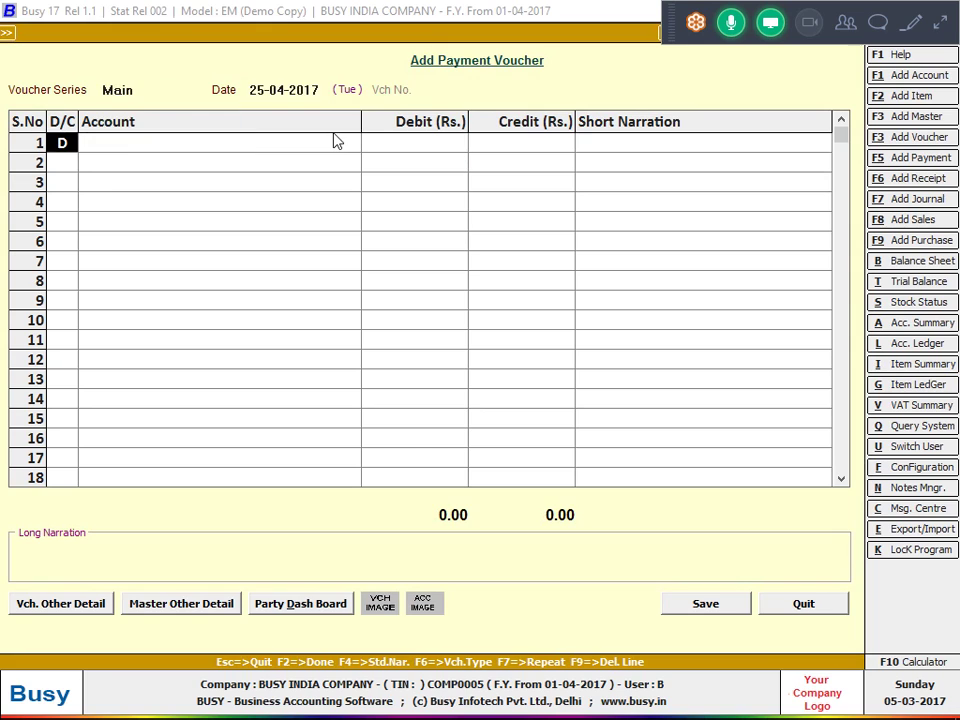
pyautogui.press('Return')
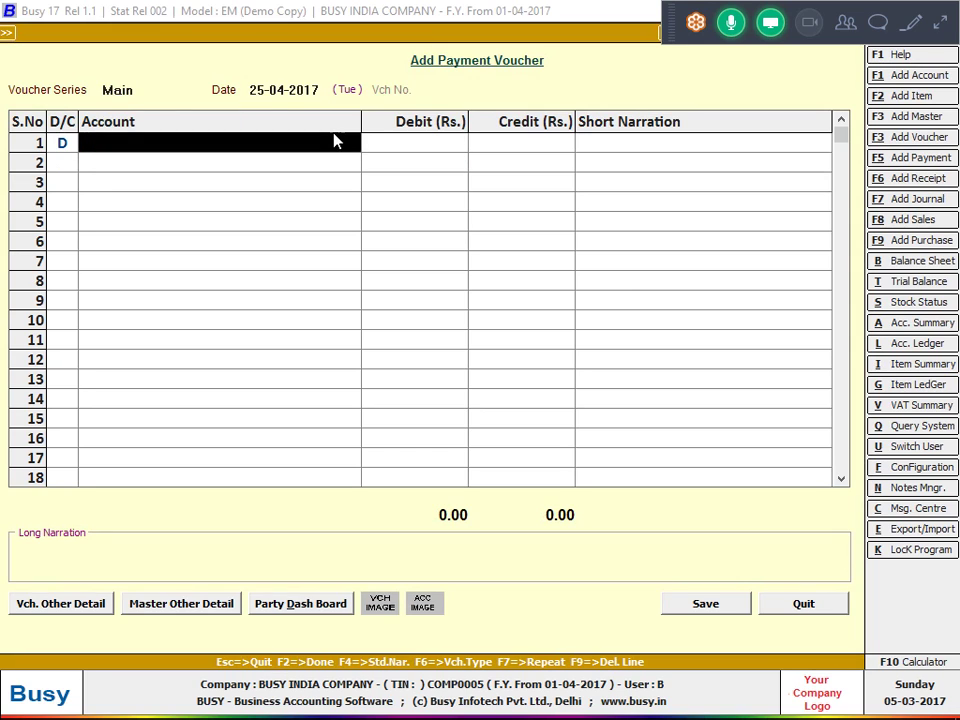
pyautogui.press('Escape')
pyautogui.press('Escape')
pyautogui.press('Right')
pyautogui.press('Return')
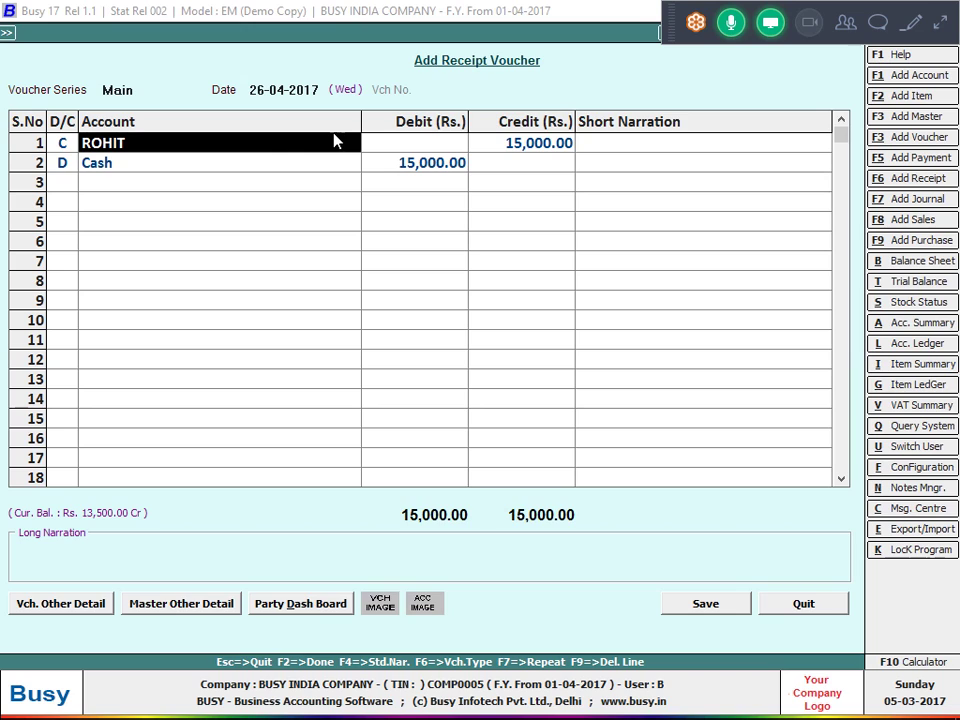
# - Go through the remaining fields of the cash receipt voucher and save it
pyautogui.press('Return')
pyautogui.press('Return')
pyautogui.press('Return')
pyautogui.press('Return')
pyautogui.press('Return')
pyautogui.press('Return')
pyautogui.press('Return')
pyautogui.press('Return')
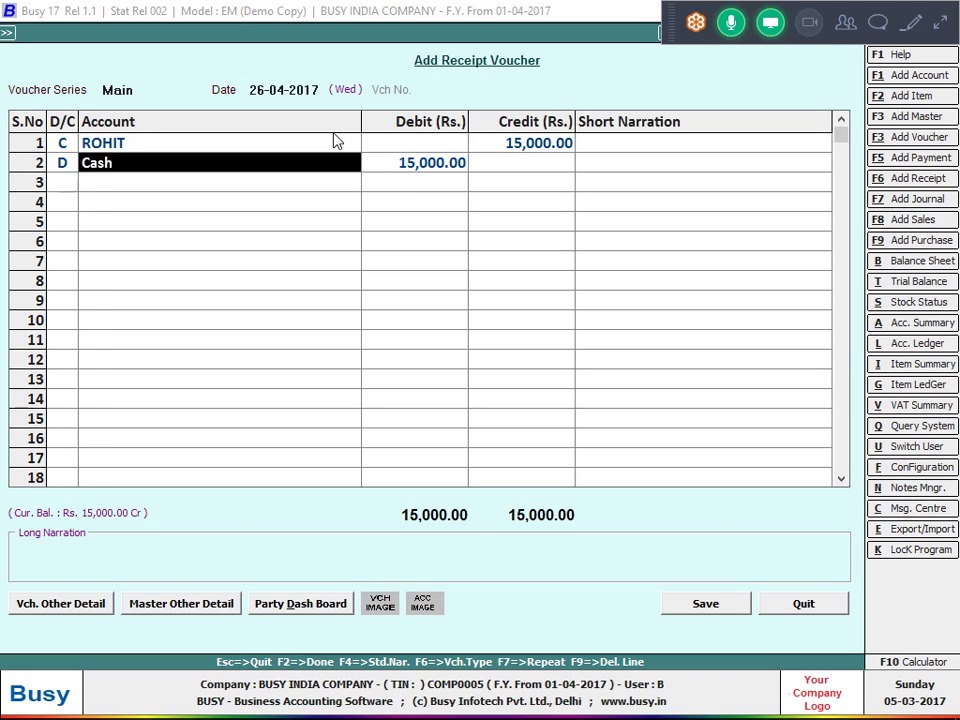
pyautogui.press('Return')
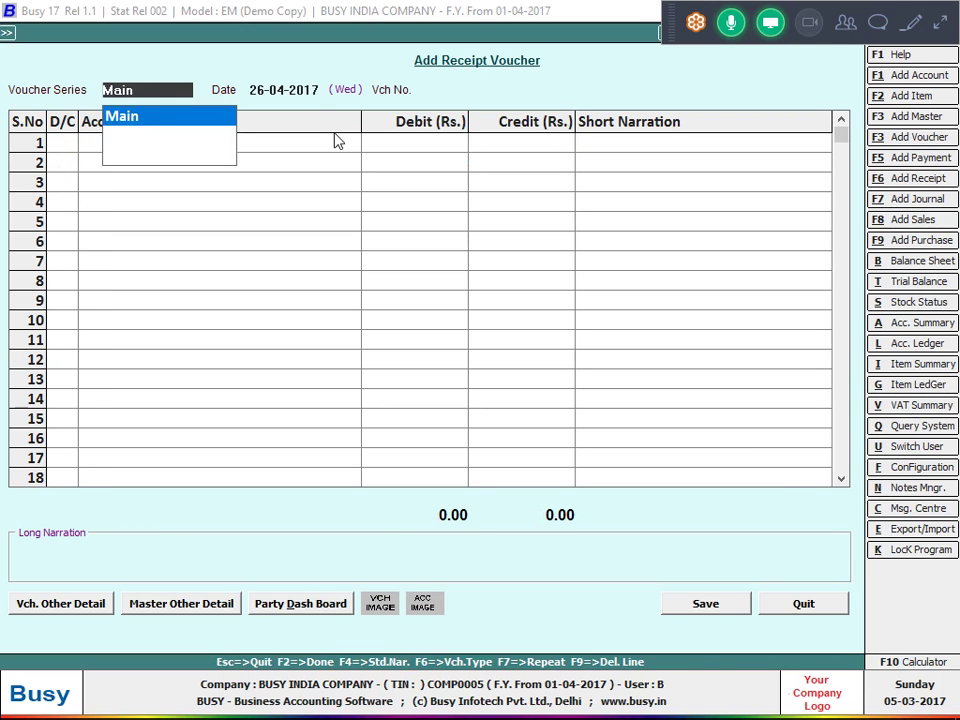
# - Begin another Main series receipt voucher dated 26-04-2017, crediting the same customer with 20,000 and the short narration RTGD
pyautogui.press('Return')
pyautogui.press('Return')
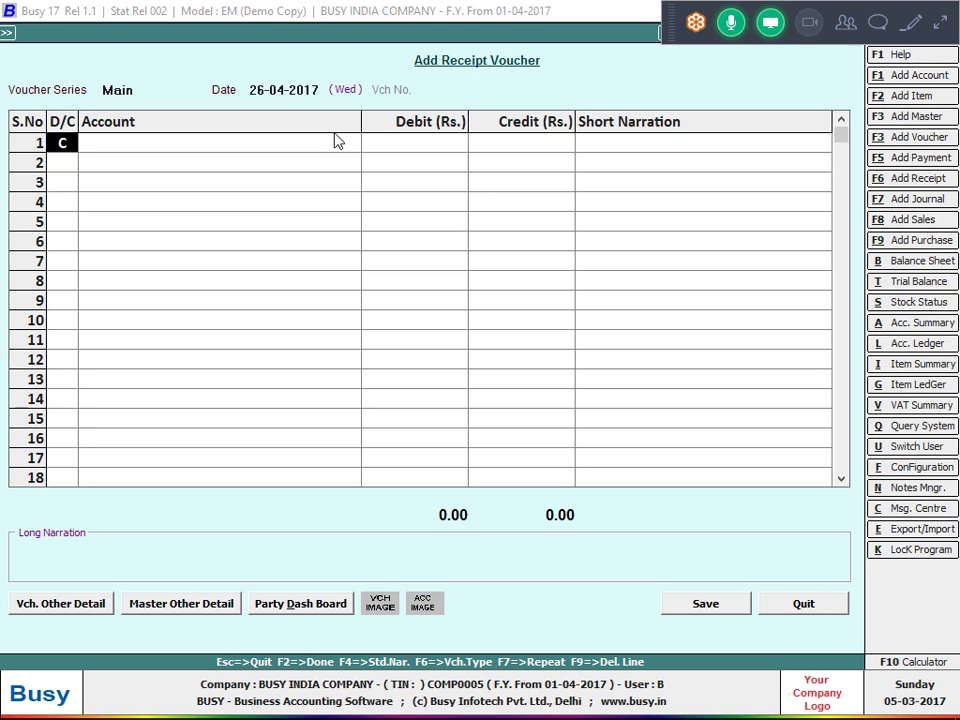
pyautogui.press('Return')
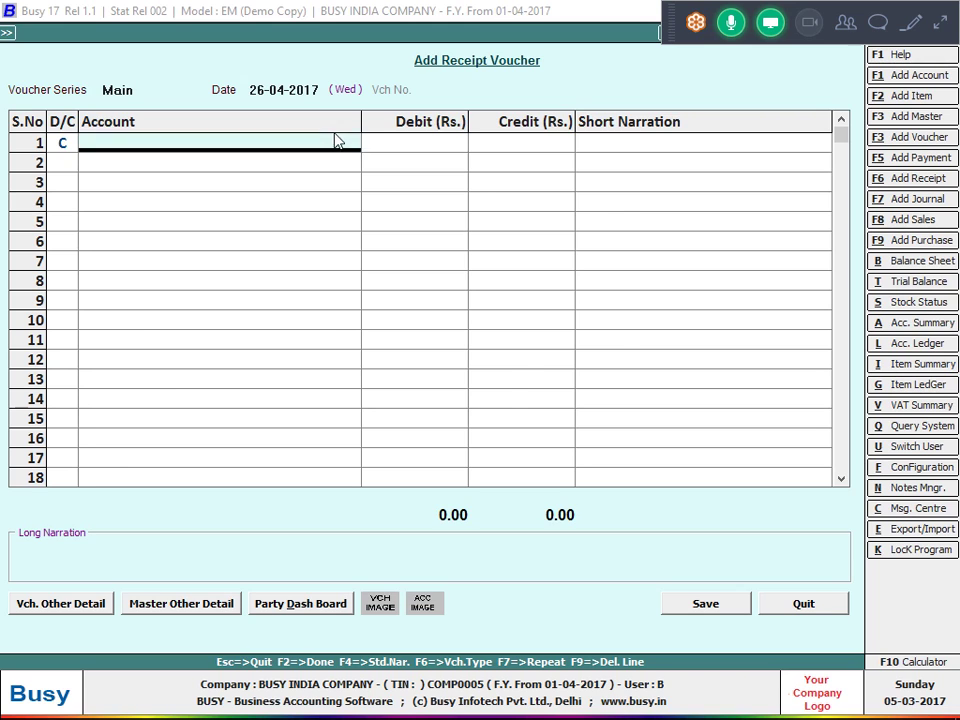
pyautogui.write('ROHIT')
pyautogui.press('Return')
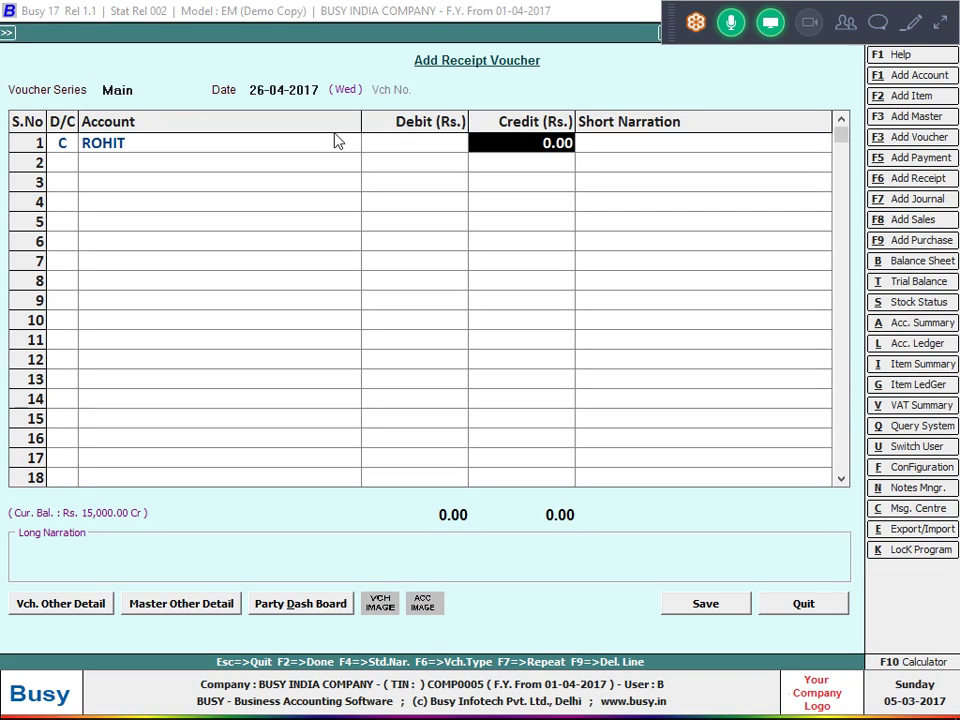
pyautogui.write('20000')
pyautogui.press('Return')
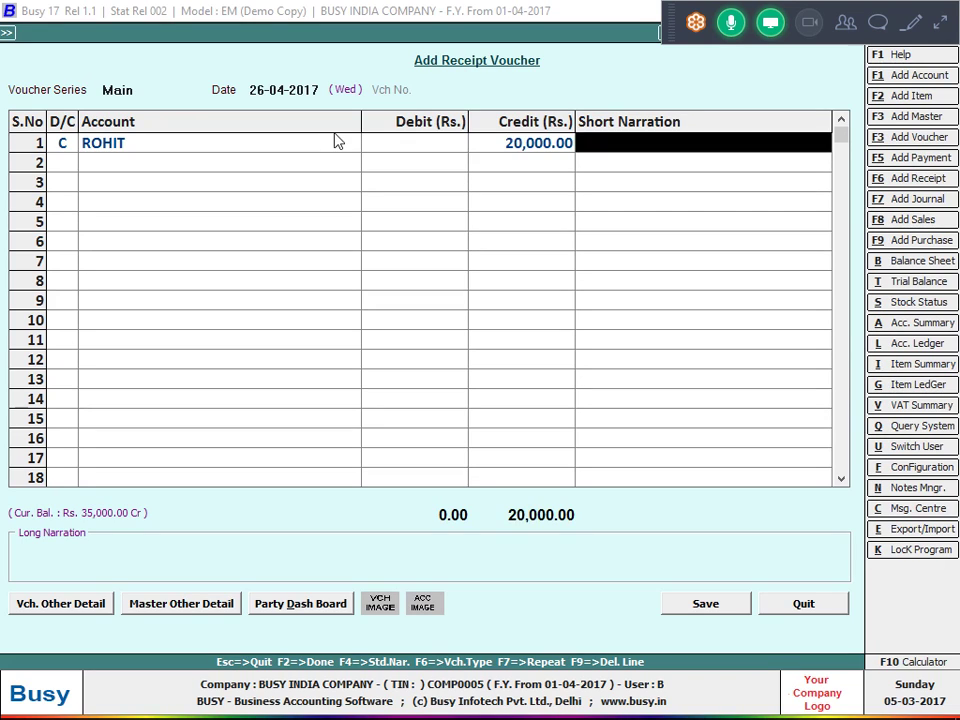
pyautogui.write('r')
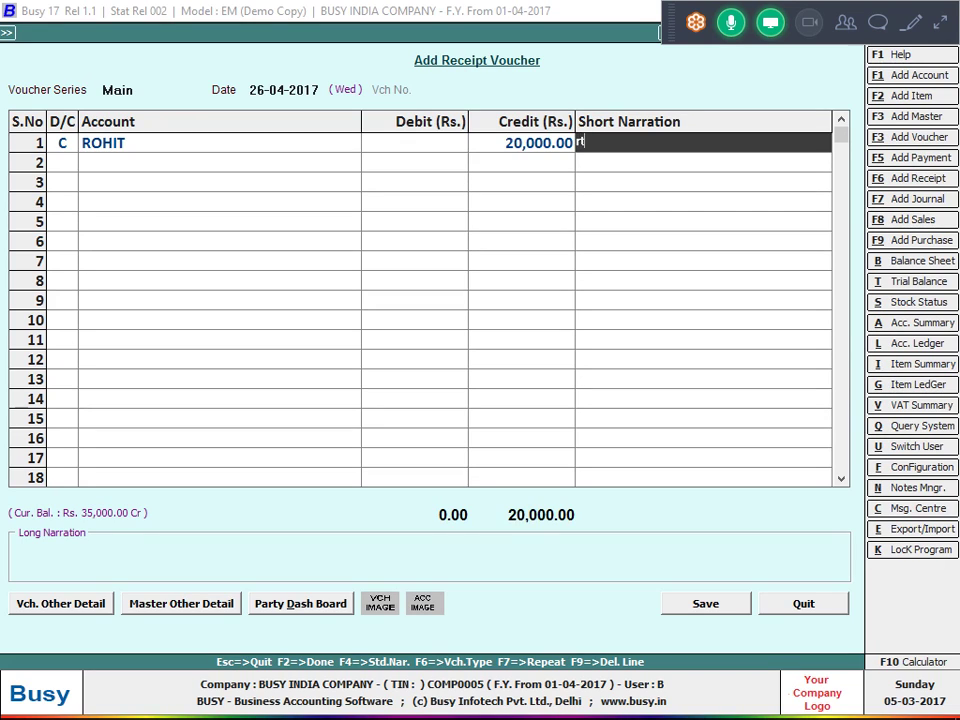
pyautogui.press('BackSpace')
pyautogui.write('RTGD')
# - Debit PNB BANK with 20,000 on the second line of the receipt voucher
pyautogui.press('Return')
pyautogui.press('Return')
pyautogui.press('Down')
pyautogui.press('Return')
pyautogui.press('Return')
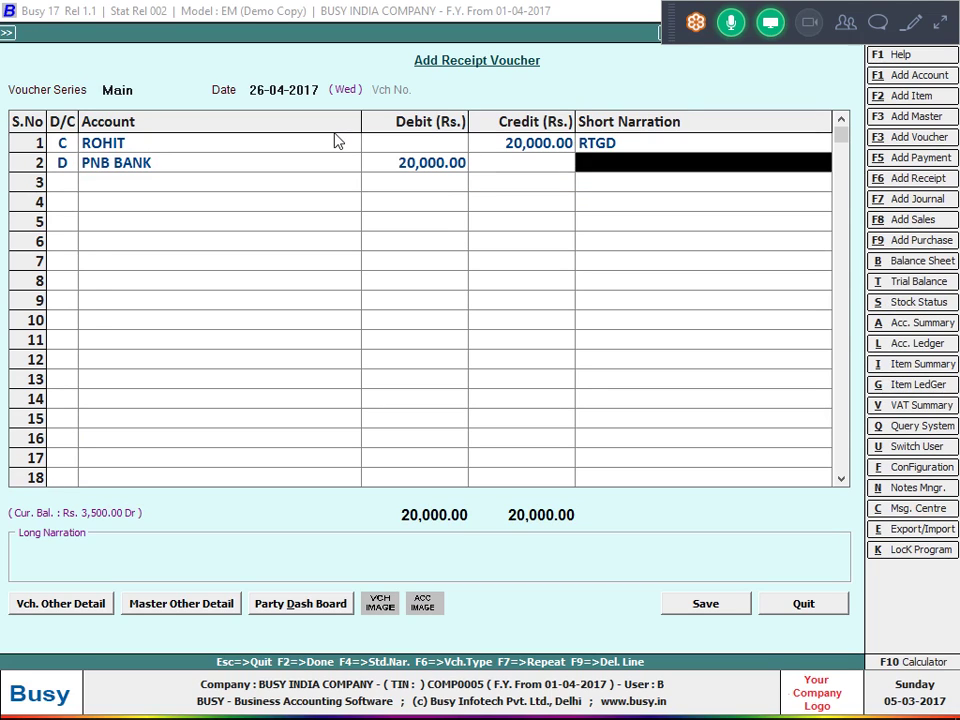
# - Correct the short narration on the customer's credit line to Rtgs
pyautogui.press('Return')
pyautogui.press('Return')
pyautogui.press('Up')
pyautogui.press('Up')
pyautogui.press('Up')
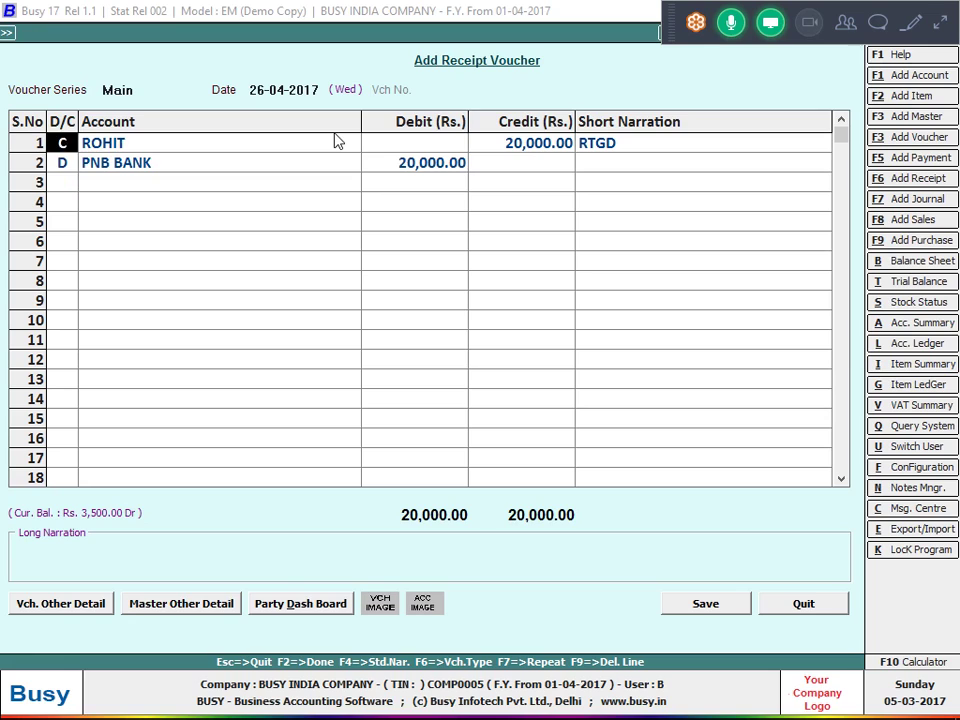
pyautogui.press('Return')
pyautogui.press('Return')
pyautogui.press('Return')
pyautogui.press('BackSpace')
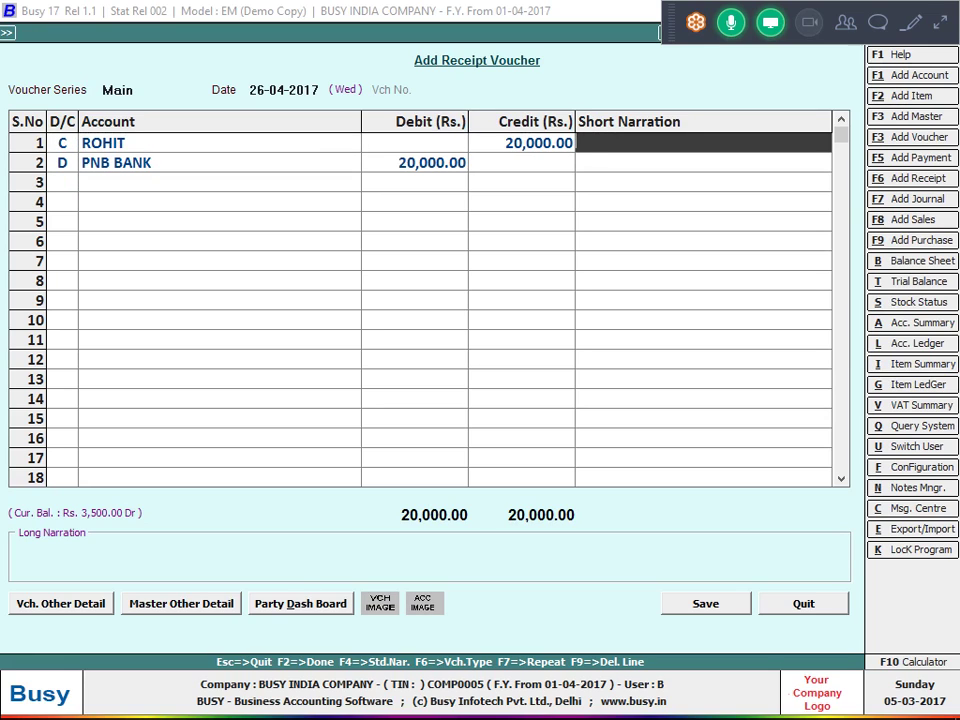
pyautogui.write('Rtgs')
pyautogui.press('Return')
pyautogui.press('Return')
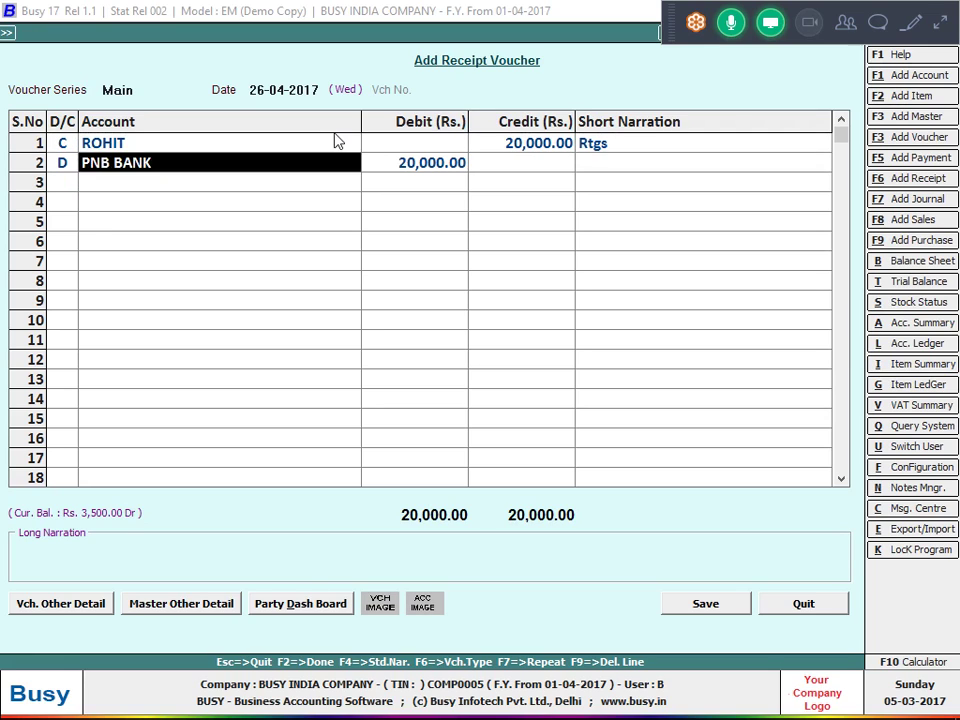
# - Go through the PNB BANK line and save the bank receipt voucher
pyautogui.press('Return')
pyautogui.press('Return')
pyautogui.press('Return')
pyautogui.press('Return')
pyautogui.press('Return')
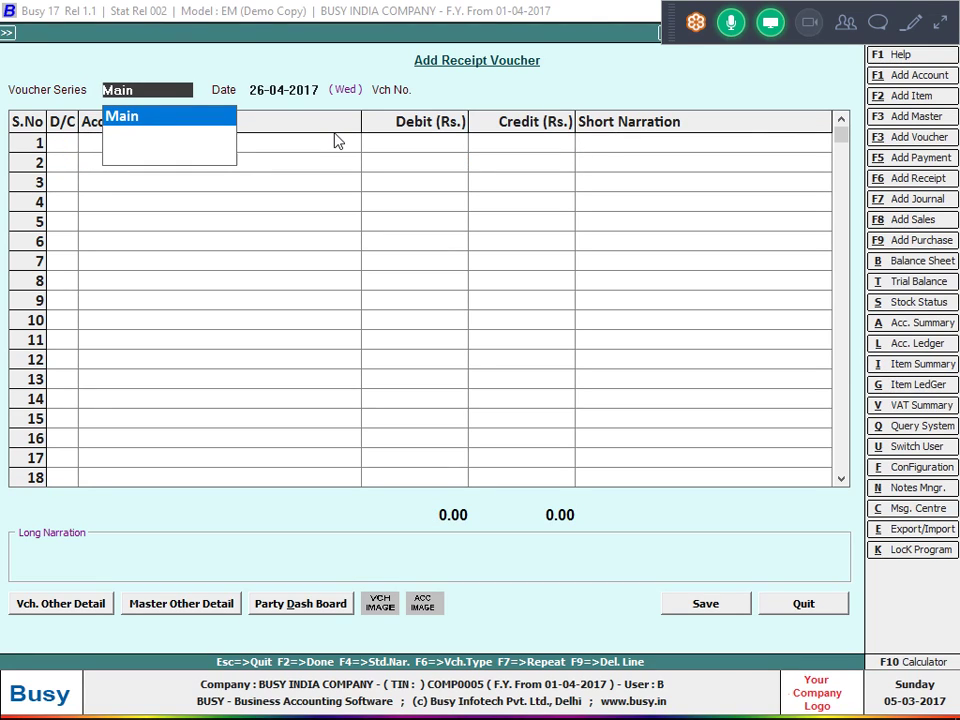
# - Begin a Main series receipt voucher dated 26-04-2017, crediting the same customer with 1,75,000 and the short narration Neft
pyautogui.press('Return')
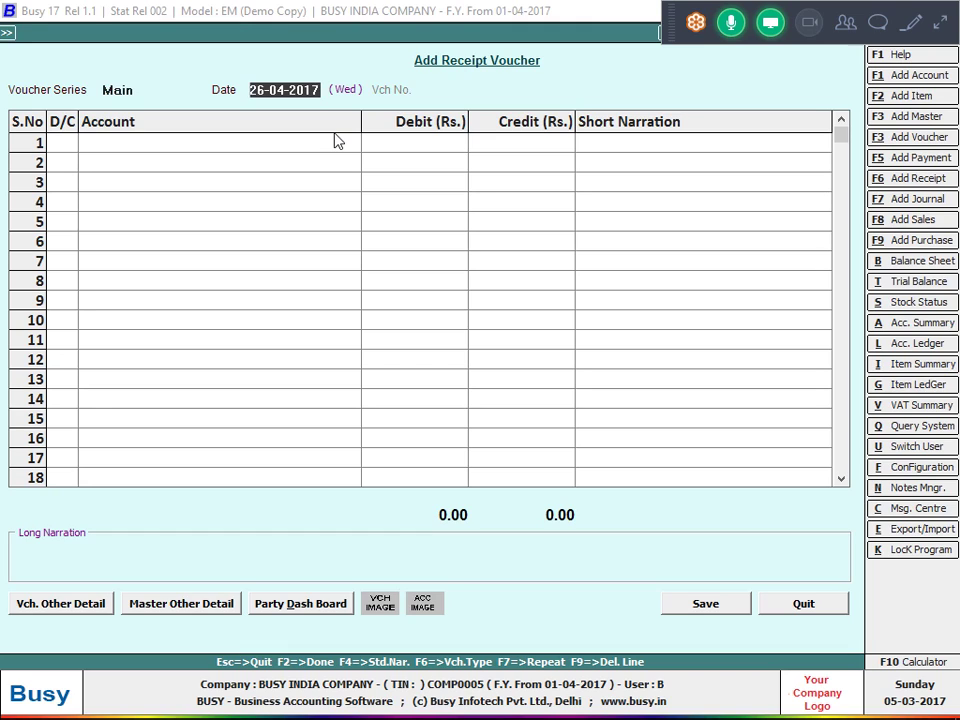
pyautogui.press('Return')
pyautogui.press('Return')
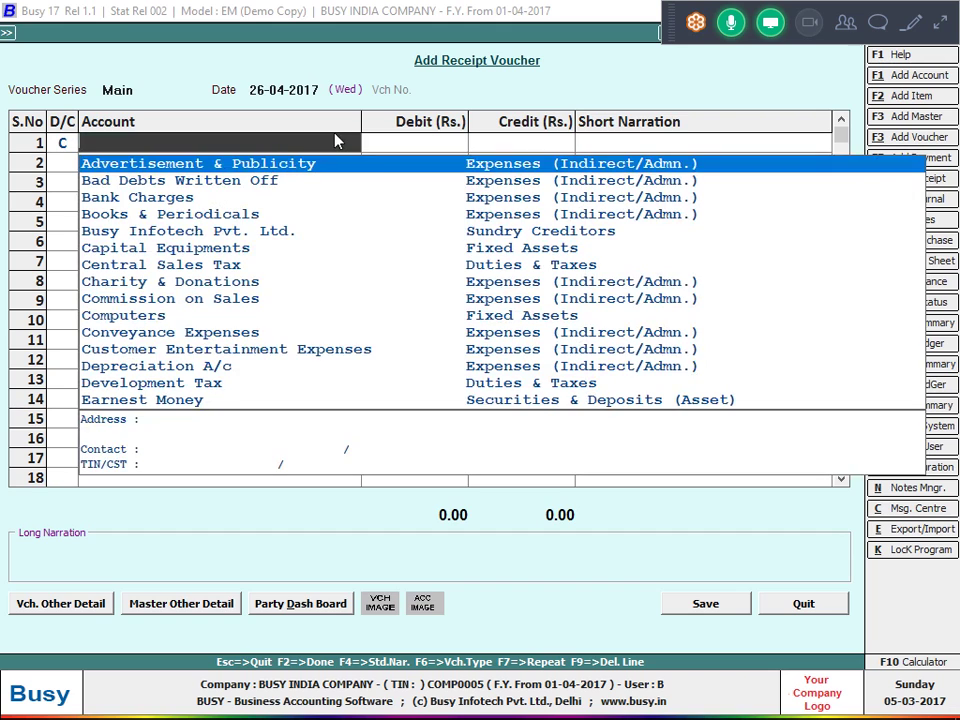
pyautogui.write('ro')
pyautogui.press('Return')
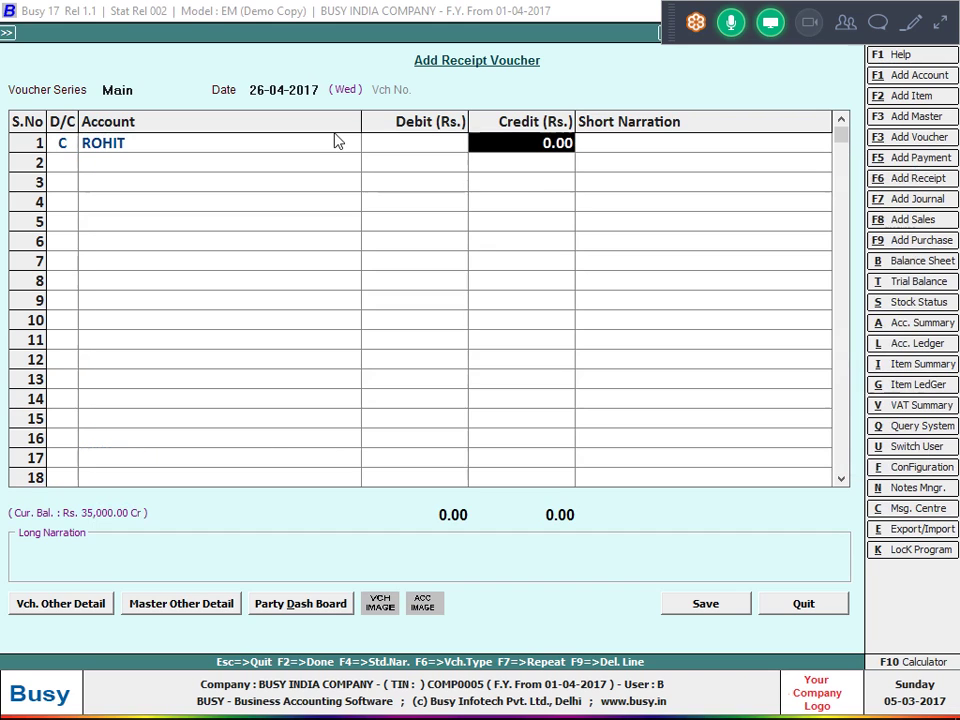
pyautogui.write('1,75,0')
pyautogui.write('00')
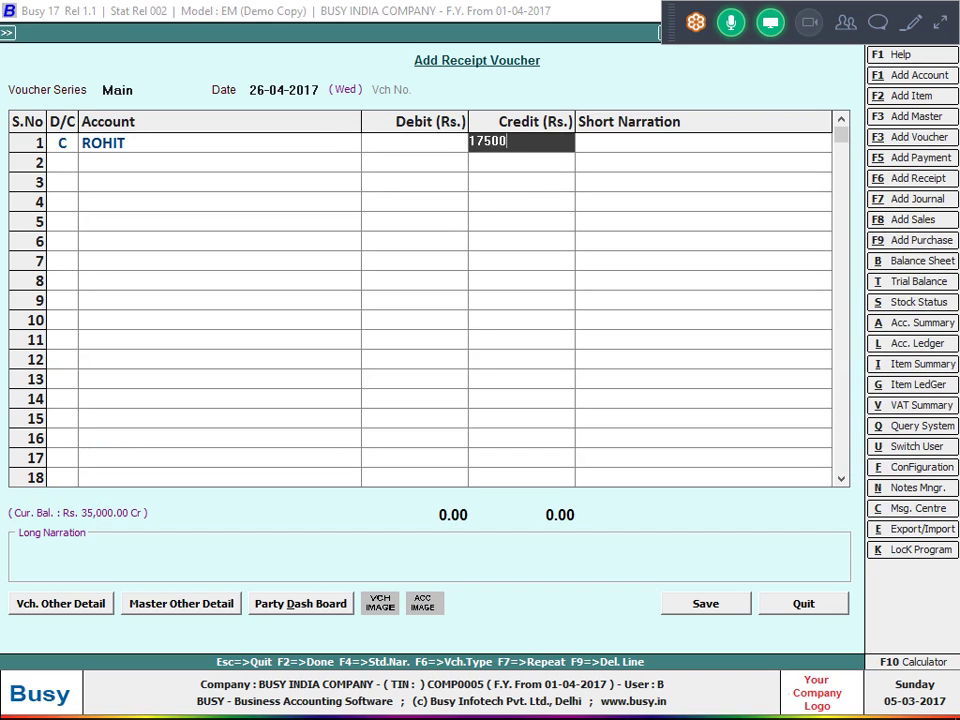
pyautogui.press('Return')
pyautogui.write('Neft')
pyautogui.press('Return')
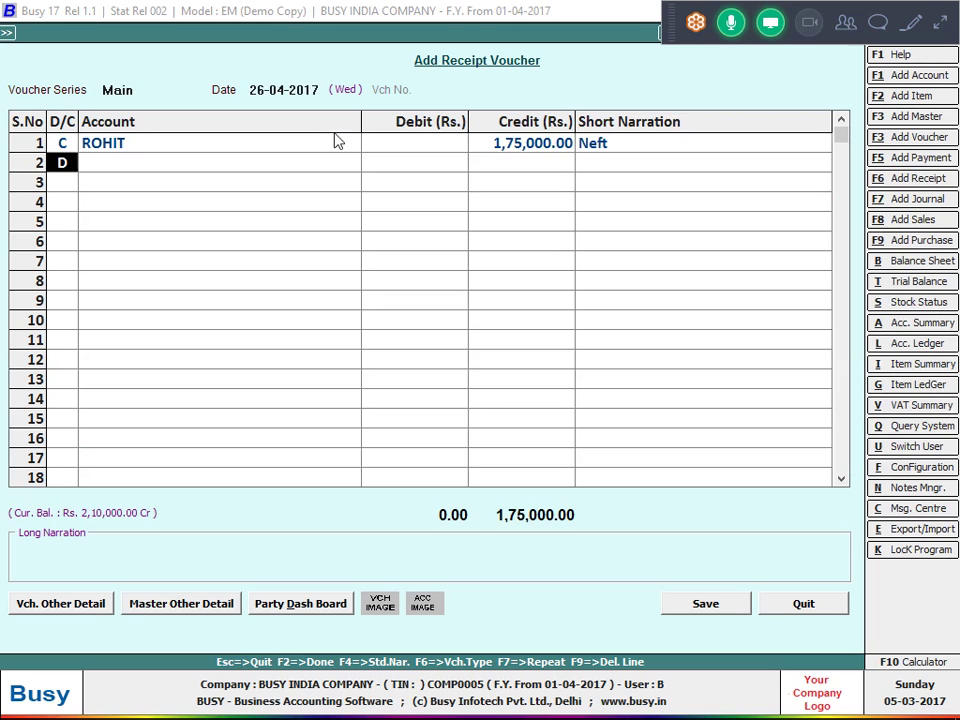
# - Debit PNB BANK with 1,75,000 on the second line and save the receipt voucher
pyautogui.press('Return')
pyautogui.press('Down')
pyautogui.press('Return')
pyautogui.press('Return')
pyautogui.press('Return')
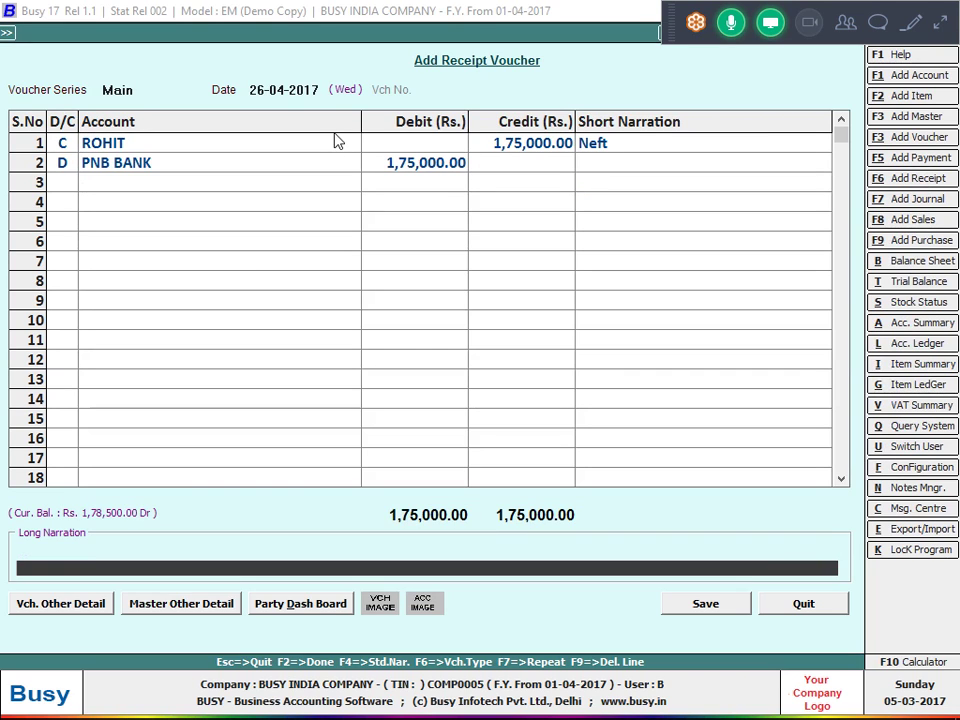
pyautogui.press('Return')
pyautogui.press('Return')
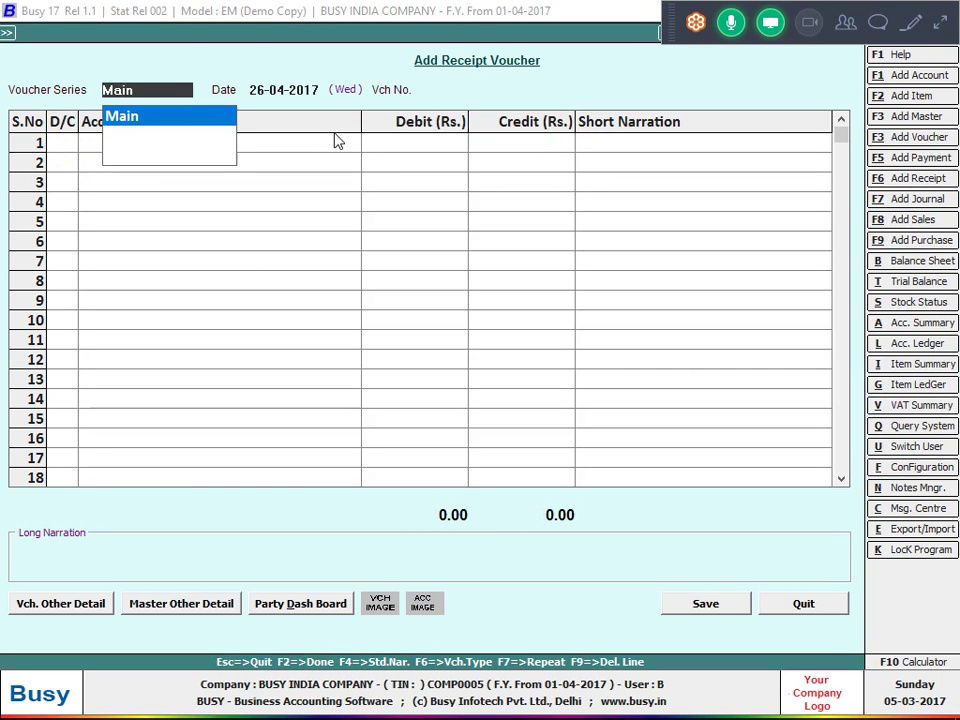
pyautogui.press('Return')
pyautogui.press('Return')
pyautogui.press('Return')
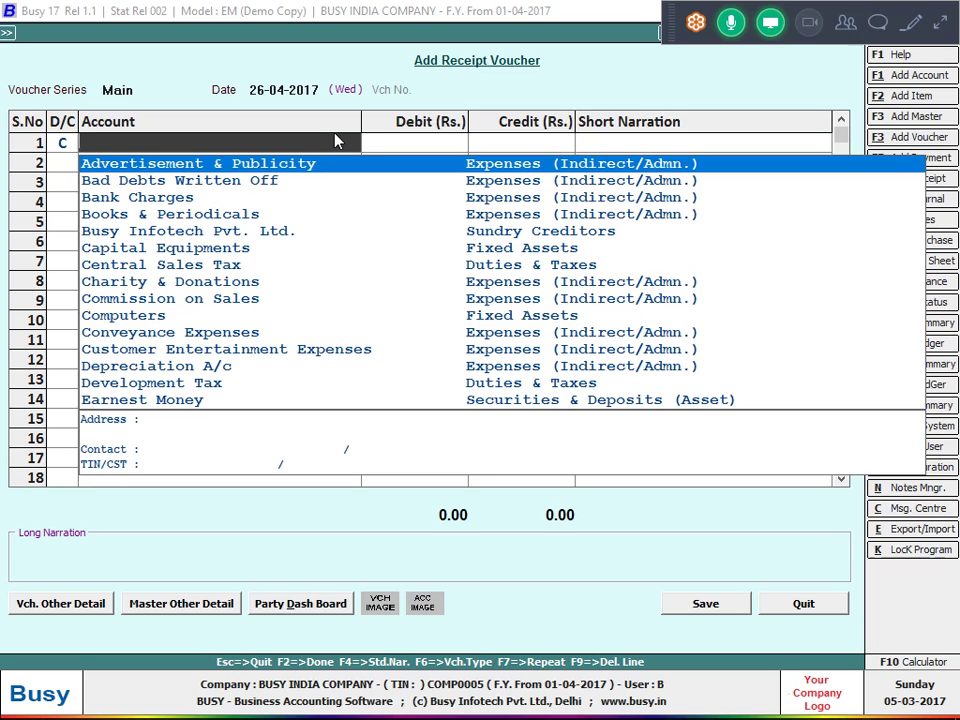
pyautogui.press('Escape')
pyautogui.press('Escape')
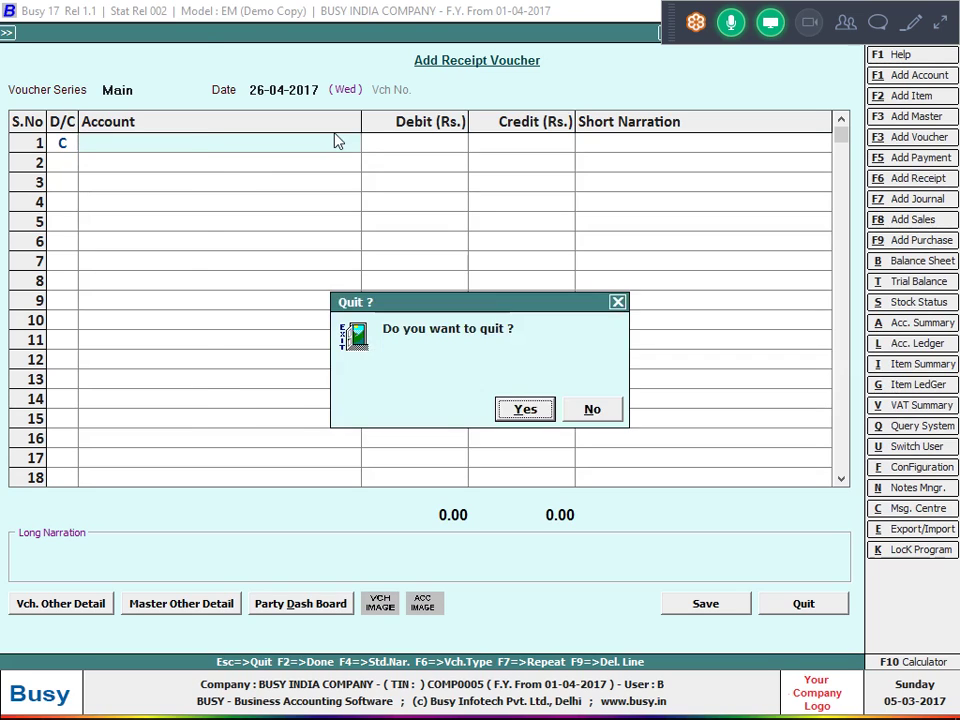
pyautogui.press('Return')
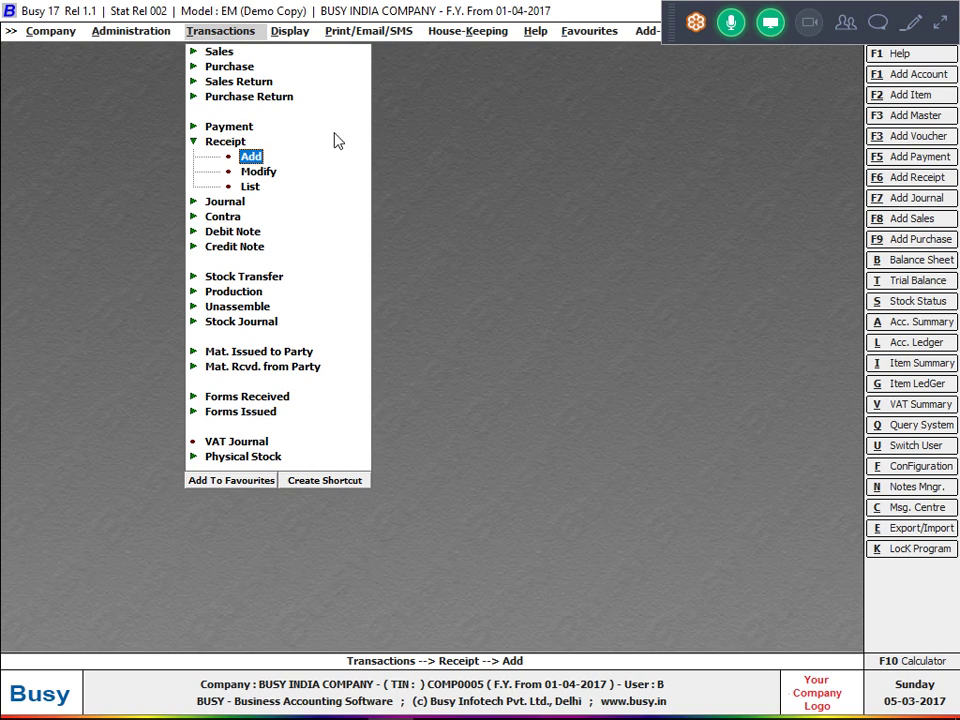
pyautogui.press('Escape')
pyautogui.press('Down')
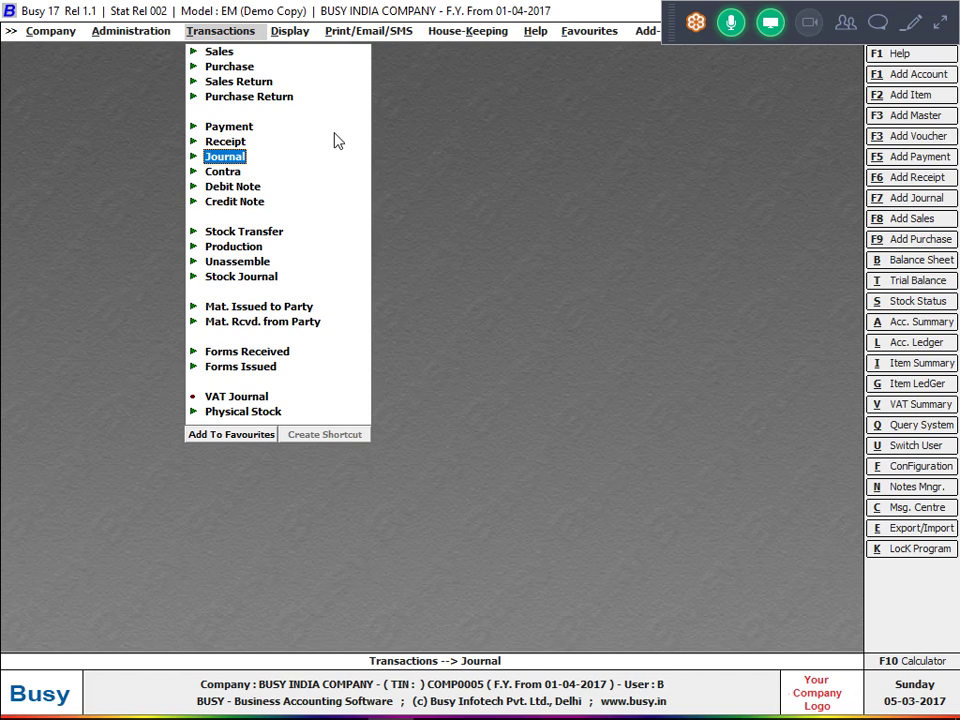
pyautogui.press('Up')
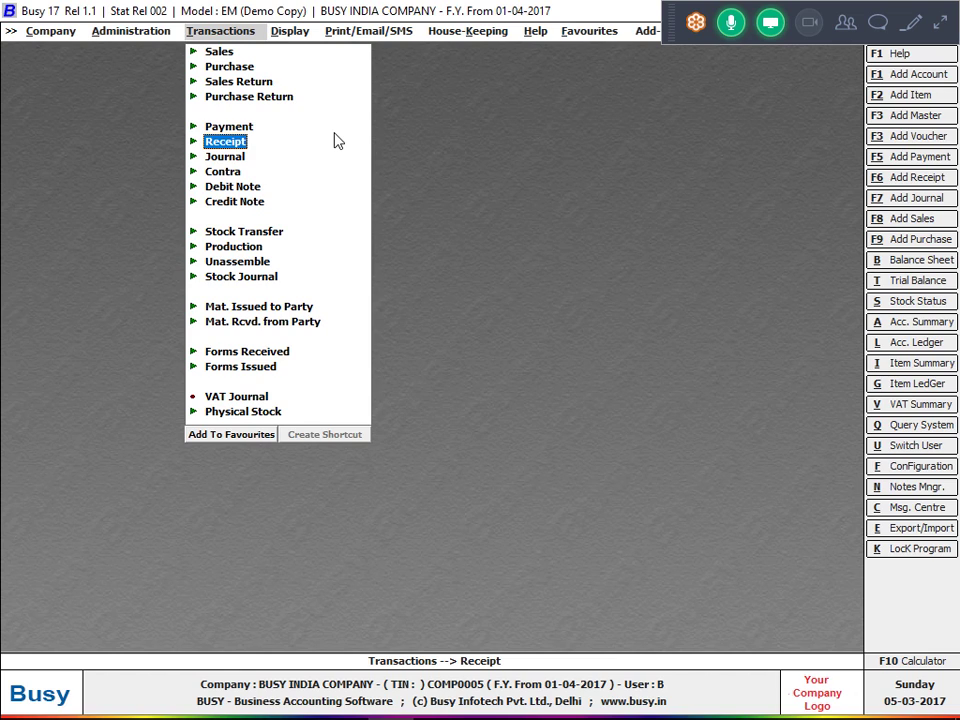
pyautogui.click(337, 141)
pyautogui.press('Return')
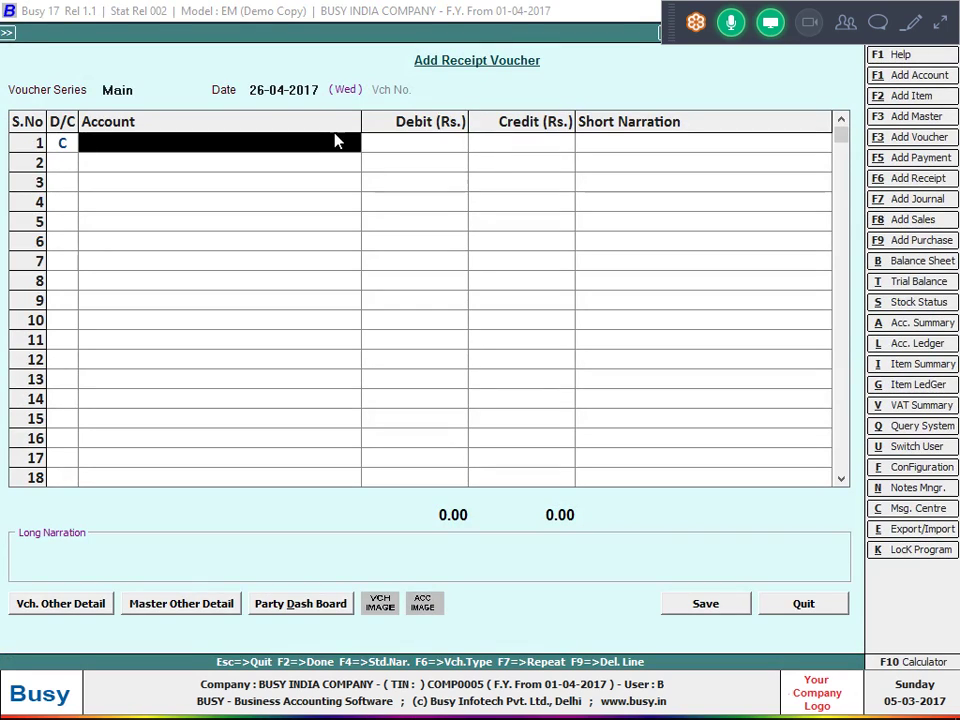
pyautogui.write('kam')
pyautogui.press('Return')
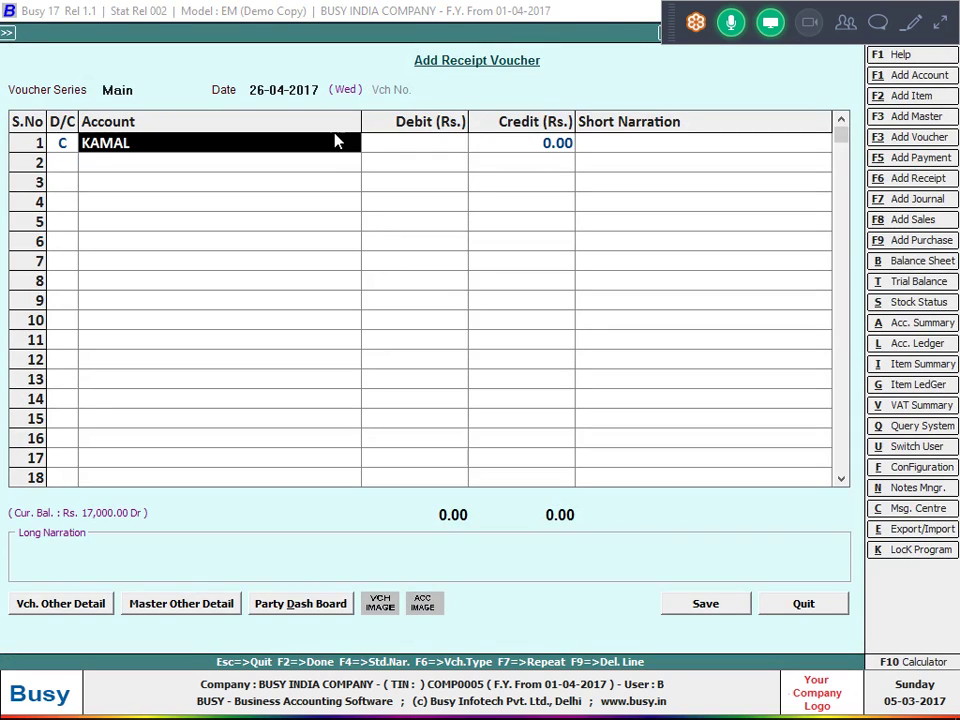
pyautogui.press('Escape')
pyautogui.press('Return')
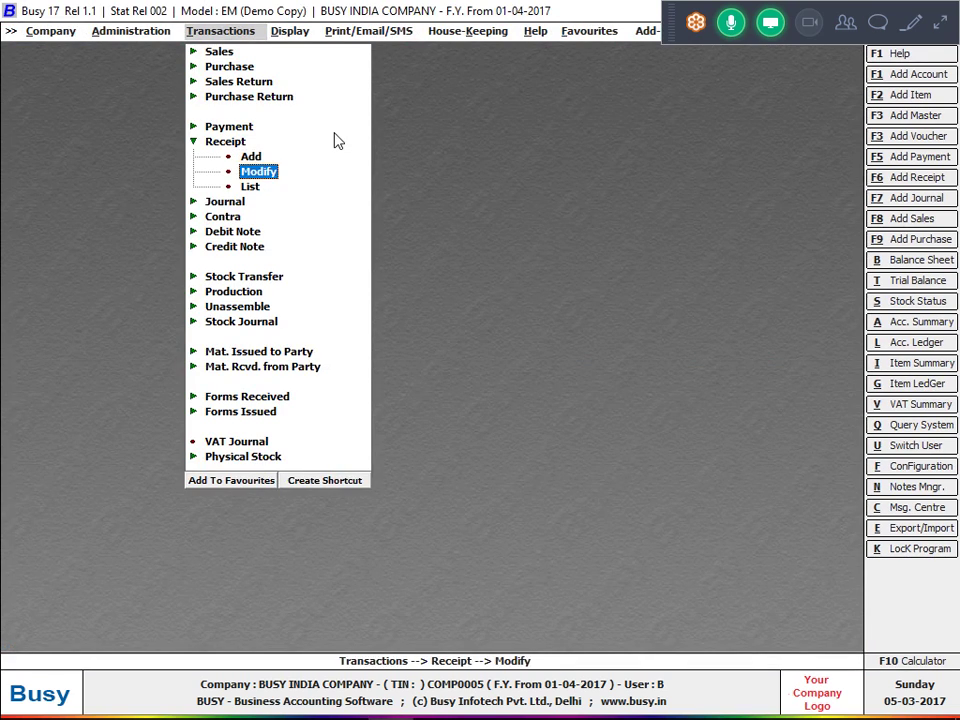
# - Start a Main series journal voucher dated 26-04-2017 with a debit entry on its first line
pyautogui.press('Down')
pyautogui.press('Down')
pyautogui.press('Down')
pyautogui.press('Return')
pyautogui.write('2')
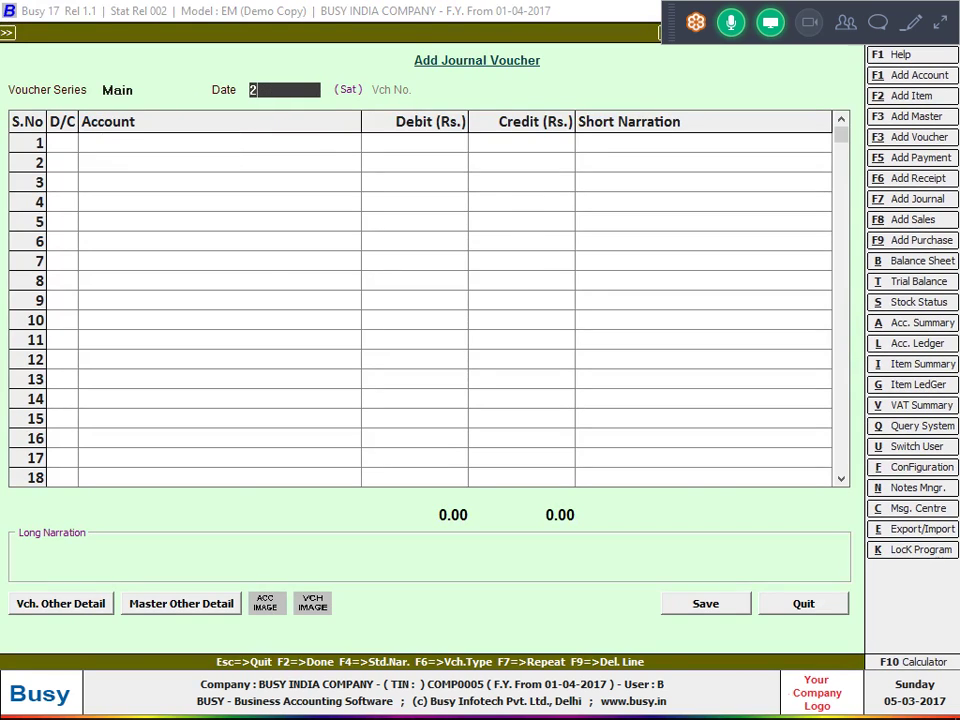
pyautogui.write('6')
pyautogui.press('Return')
pyautogui.press('Return')
# - Debit the sundry creditor holding the 17,000 Dr balance with 20,000, leaving the short narration blank
pyautogui.write('kam')
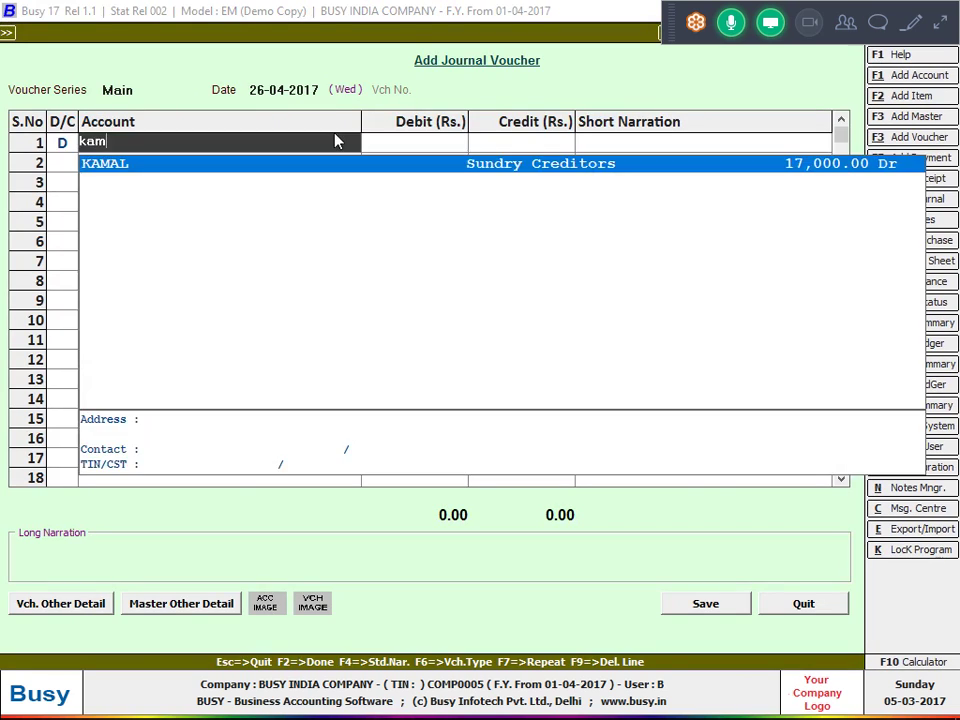
pyautogui.write('al')
pyautogui.press('Return')
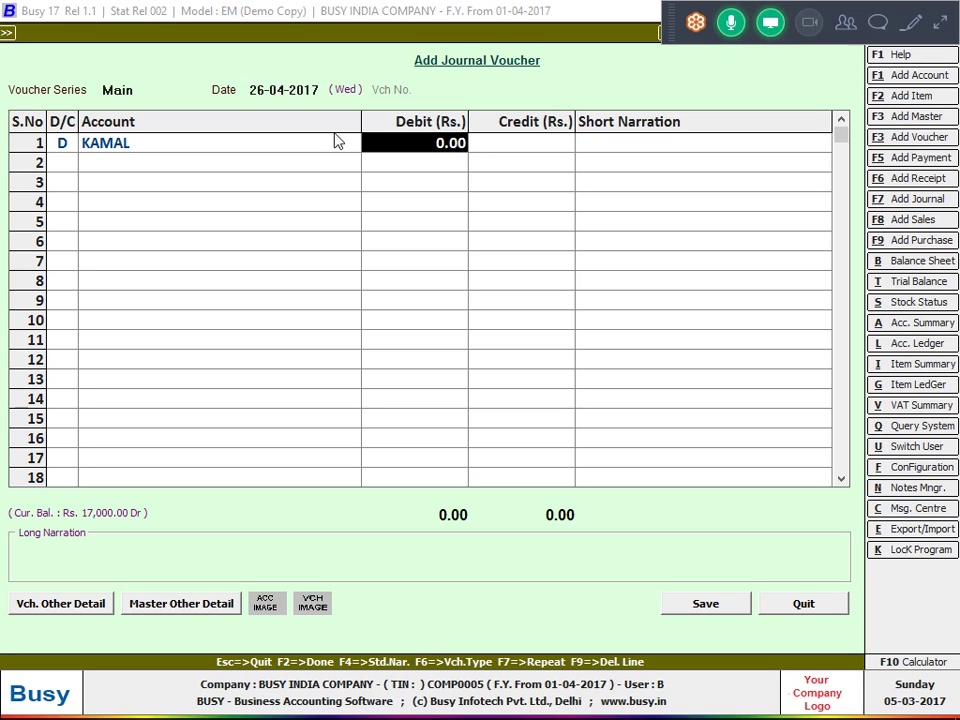
pyautogui.write('20000')
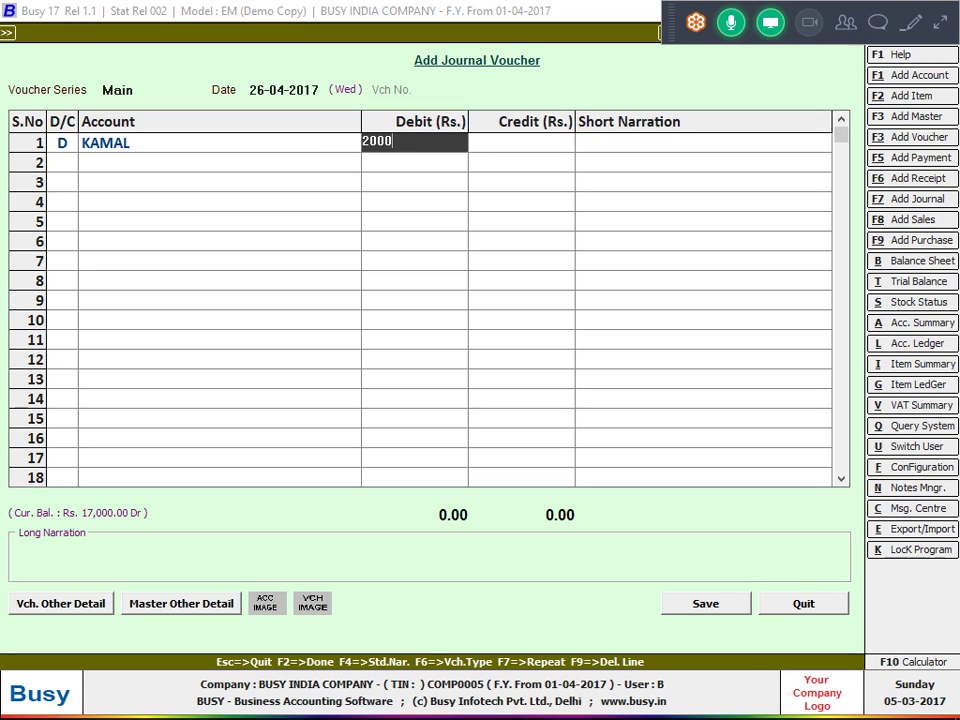
pyautogui.press('Return')
pyautogui.press('Return')
pyautogui.press('Return')
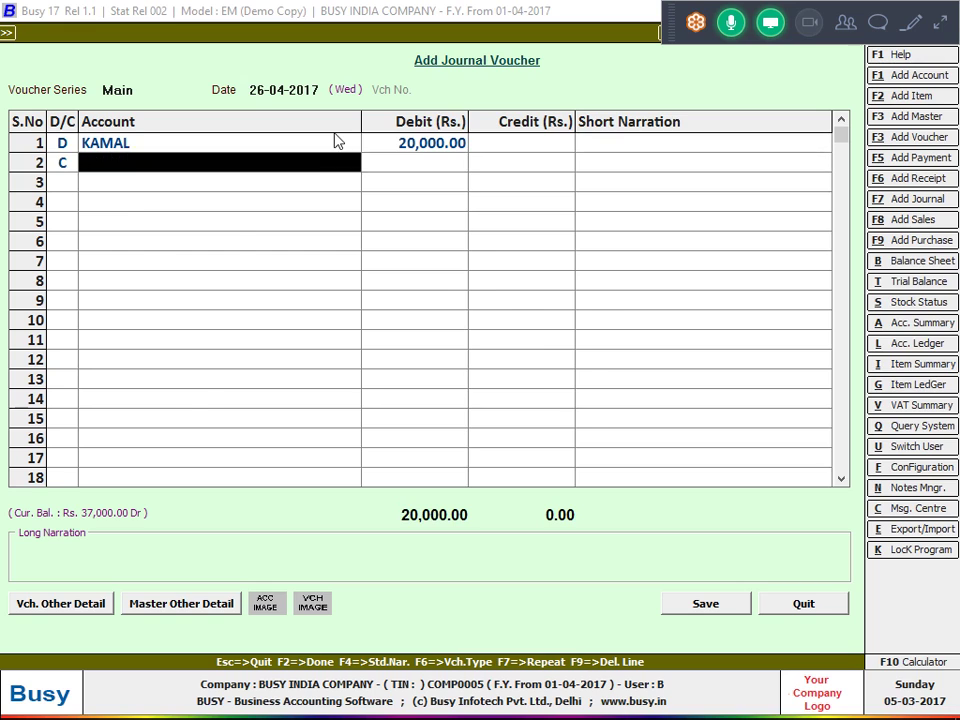
# - Credit Cash with 20,000 on the second line and save the journal voucher, accepting the negative cash balance
pyautogui.write('ca')
pyautogui.press('Down')
pyautogui.press('Return')
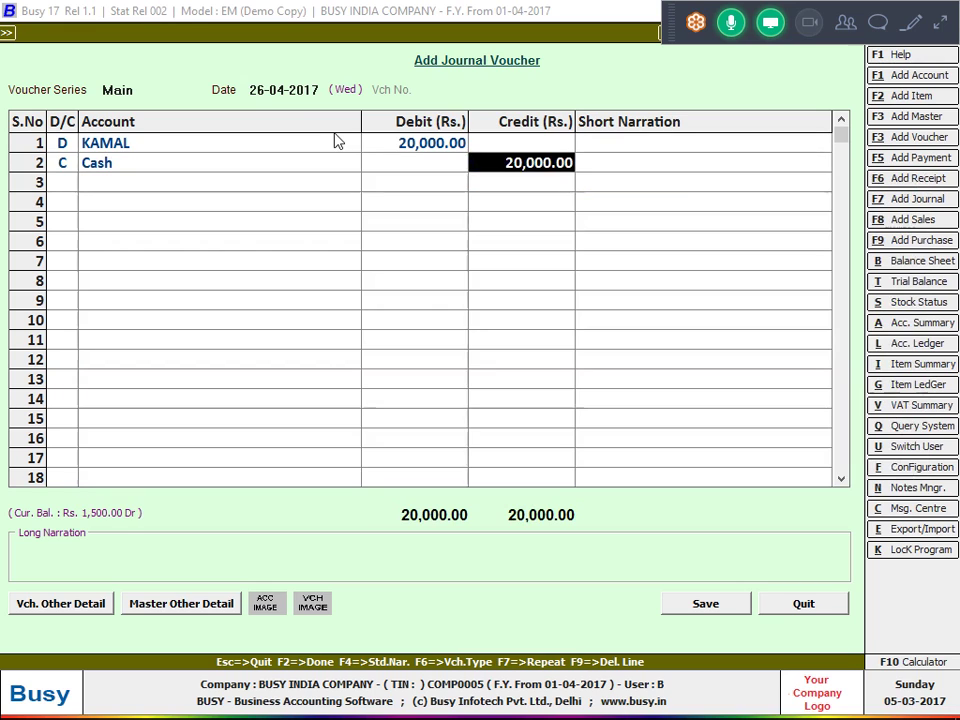
pyautogui.press('Return')
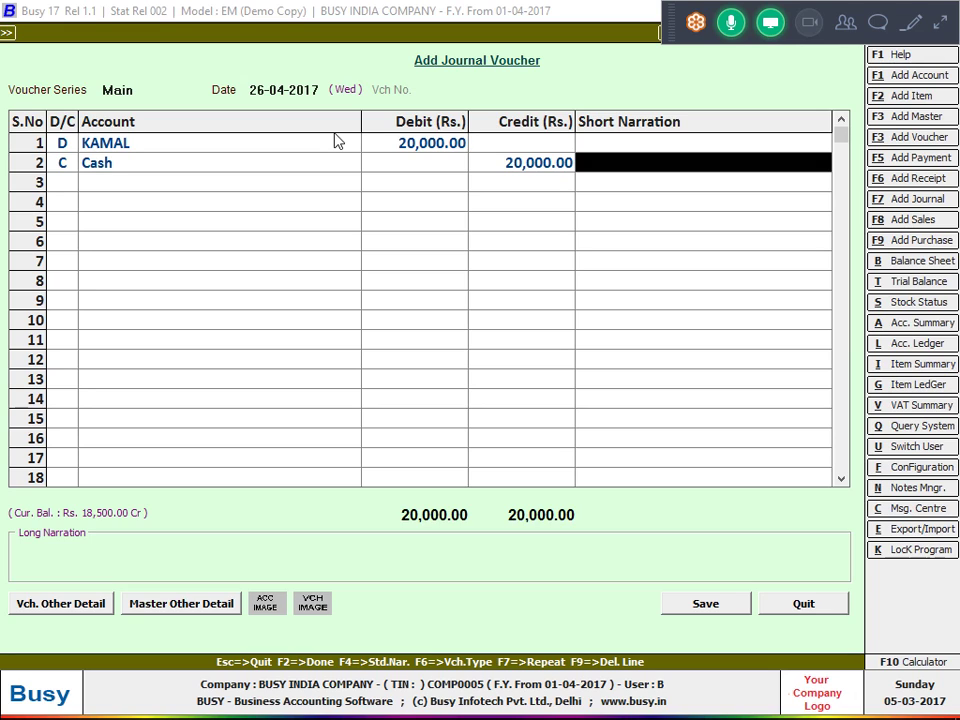
pyautogui.press('F2')
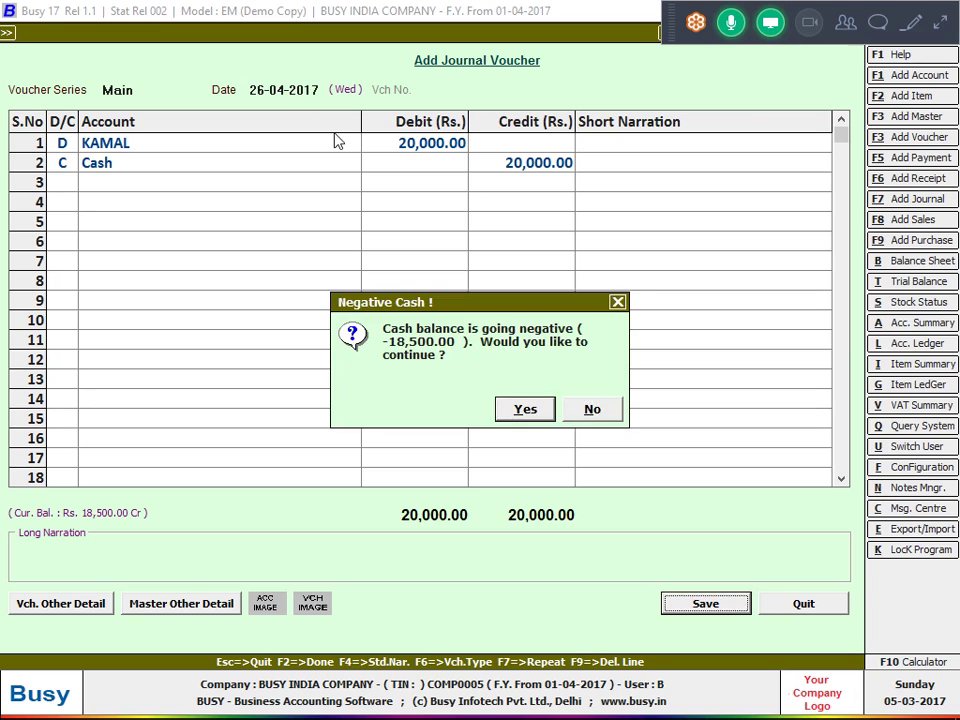
pyautogui.press('y')
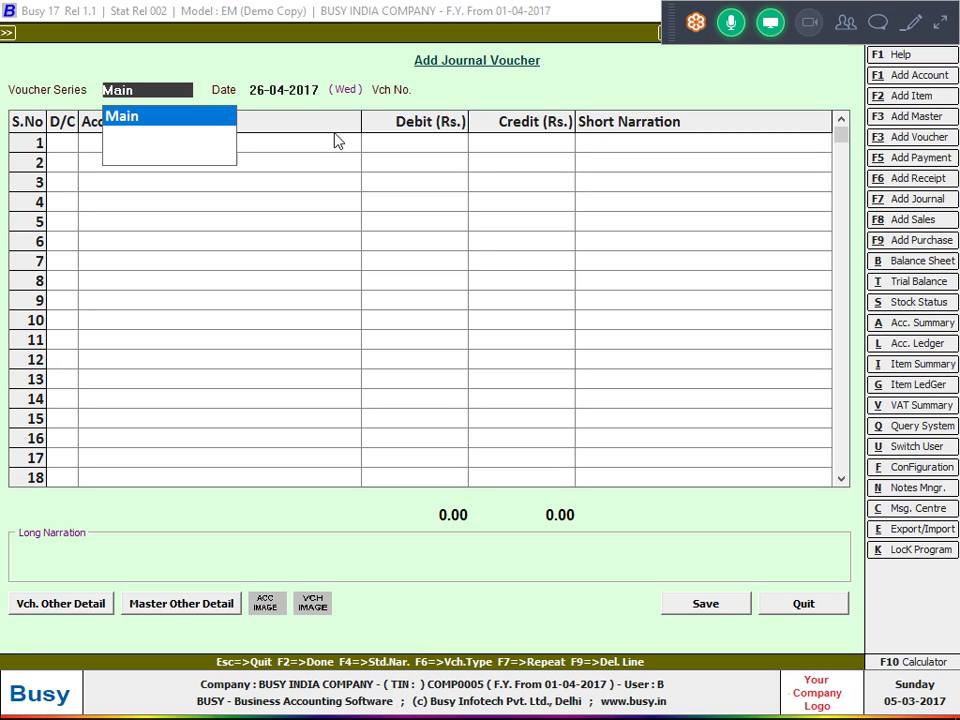
# - Begin another Main series journal voucher dated 26-04-2017, debiting Cash with 1,000 on the first line
pyautogui.press('Return')
pyautogui.press('Return')
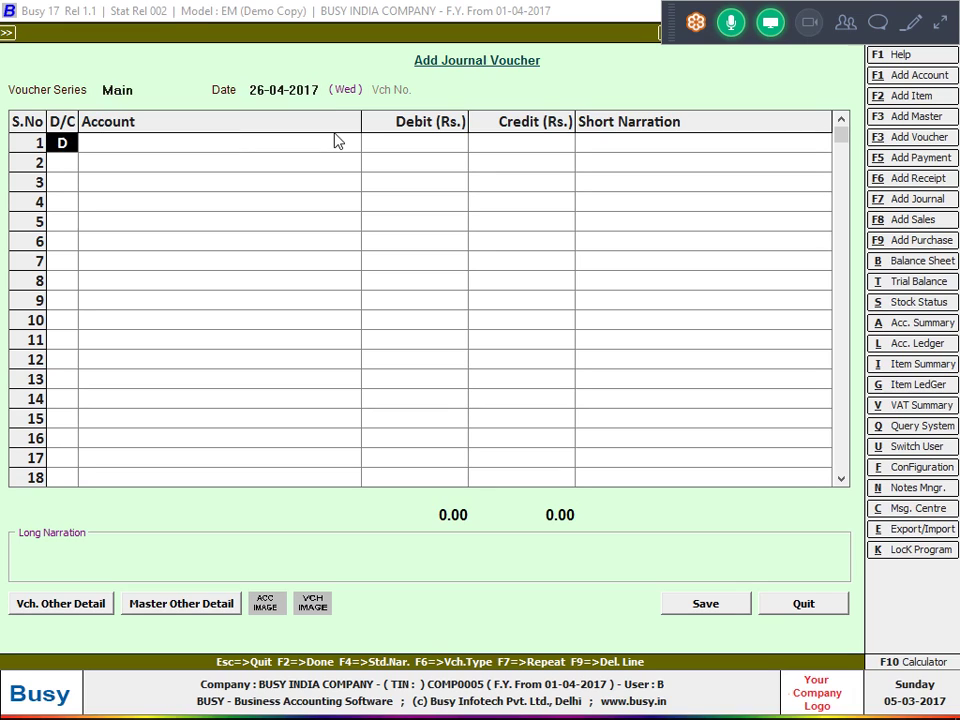
pyautogui.press('Return')
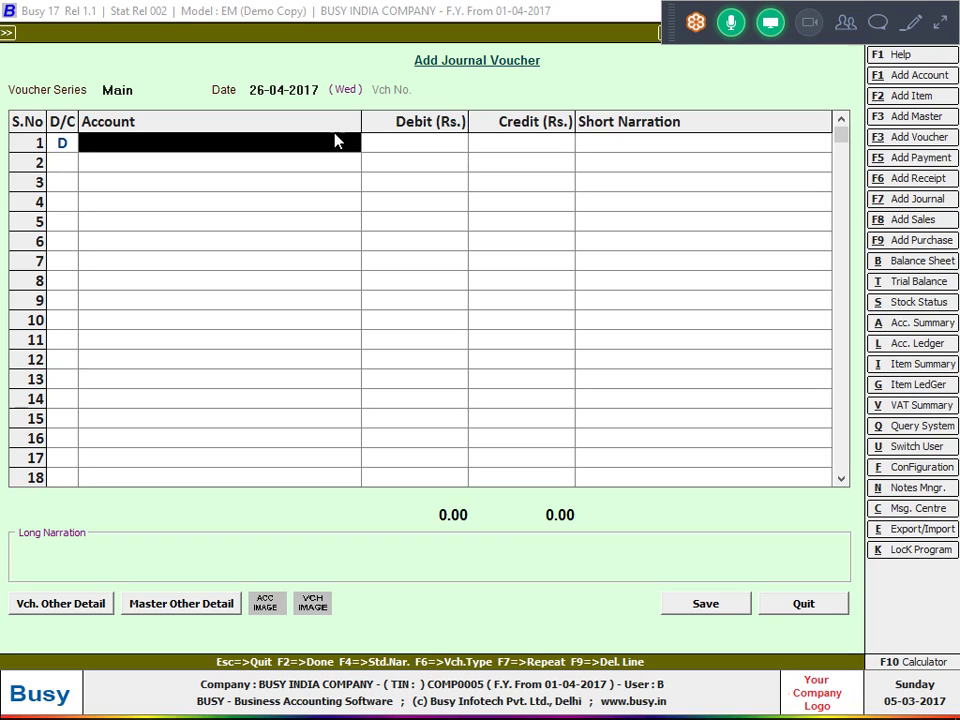
pyautogui.write('cas')
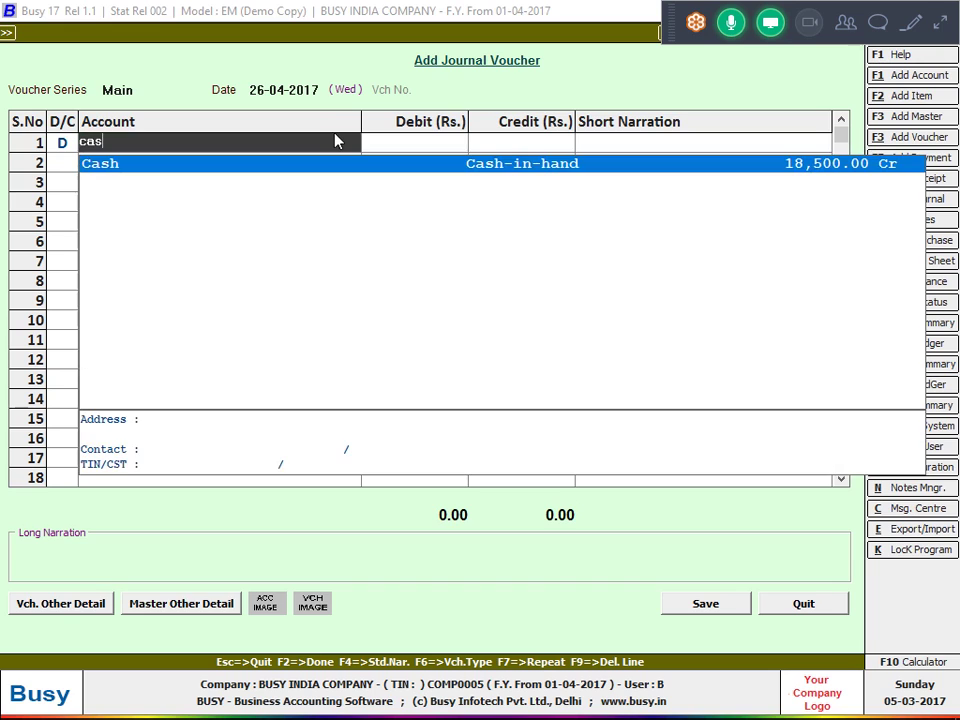
pyautogui.press('Return')
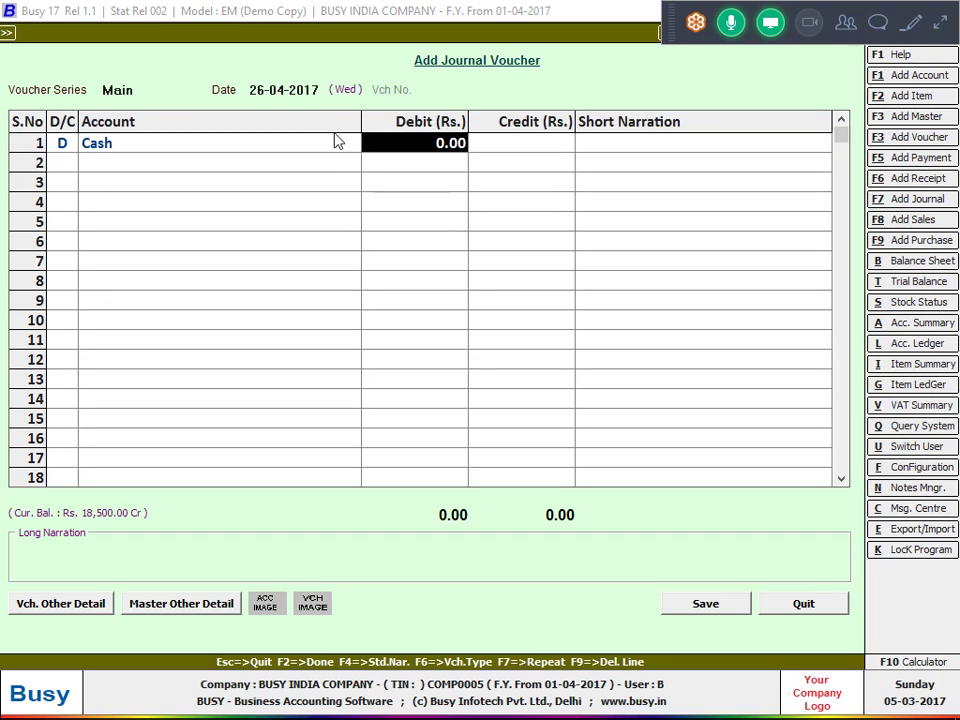
pyautogui.write('10000')
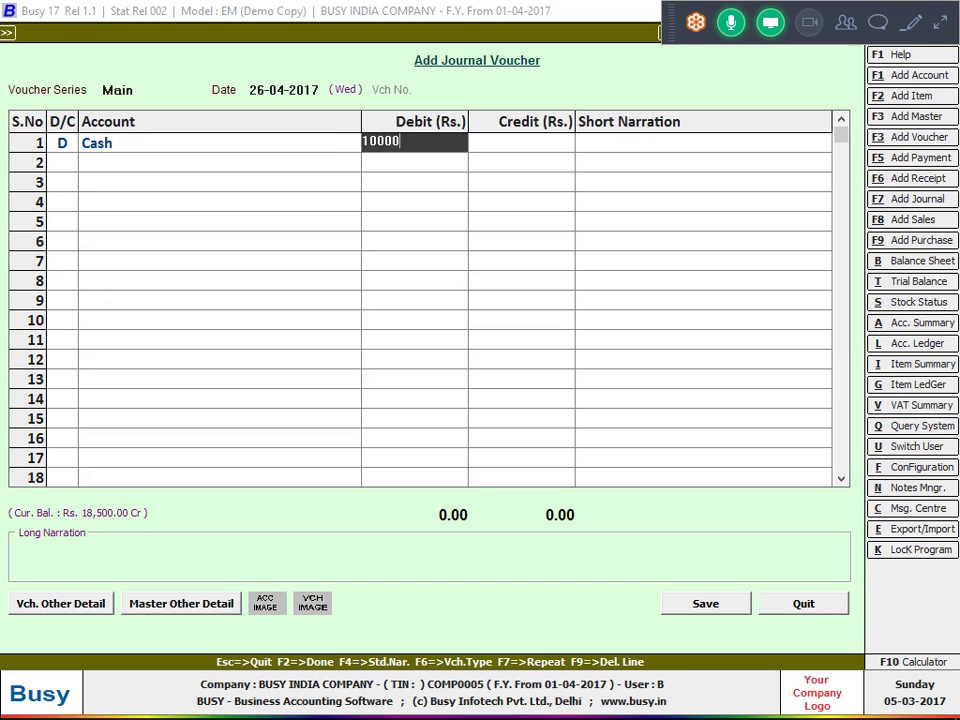
pyautogui.press('BackSpace')
pyautogui.press('Return')
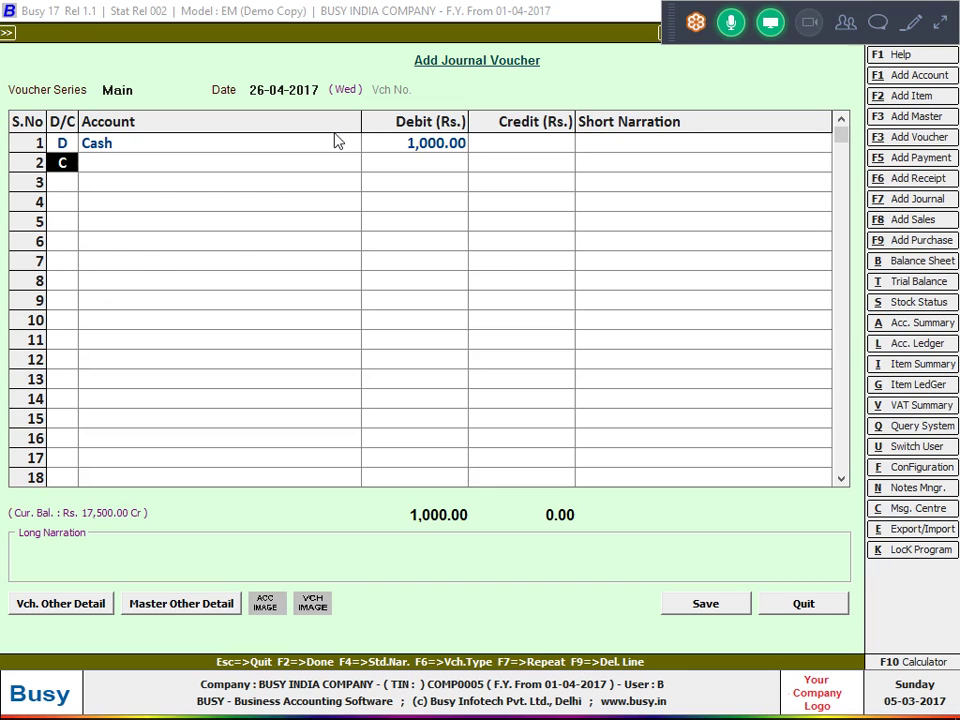
# - Credit Sales with 1,000 on the second line of the journal voucher
pyautogui.press('Return')
pyautogui.write('sale')
pyautogui.press('Return')
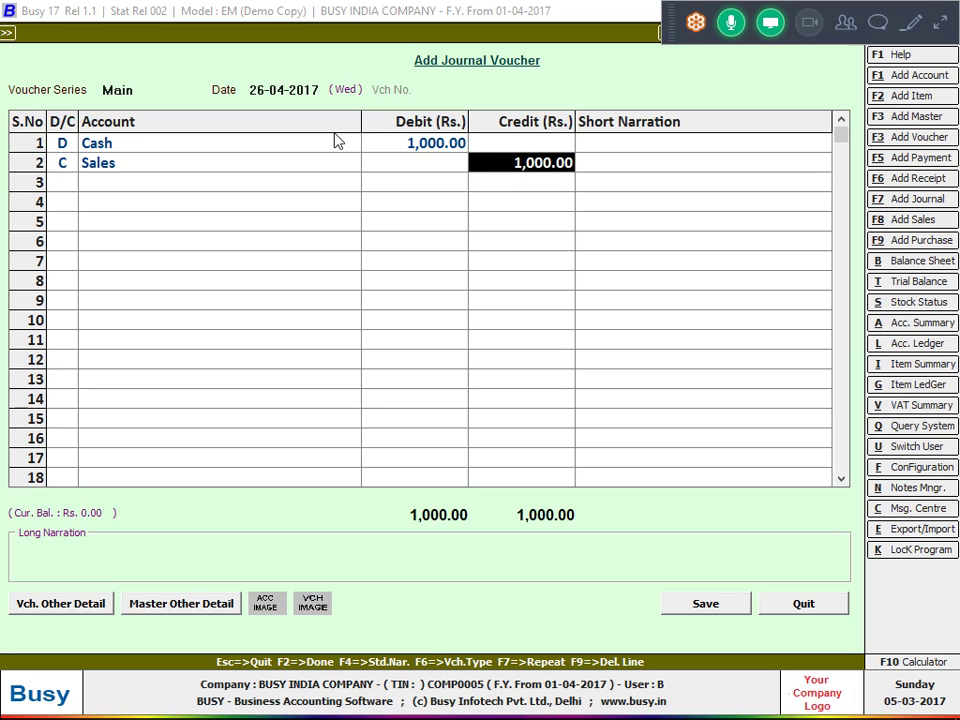
pyautogui.press('Return')
pyautogui.press('Return')
# - Enter the short narration "party name /cash" on the Sales credit line
pyautogui.press('Up')
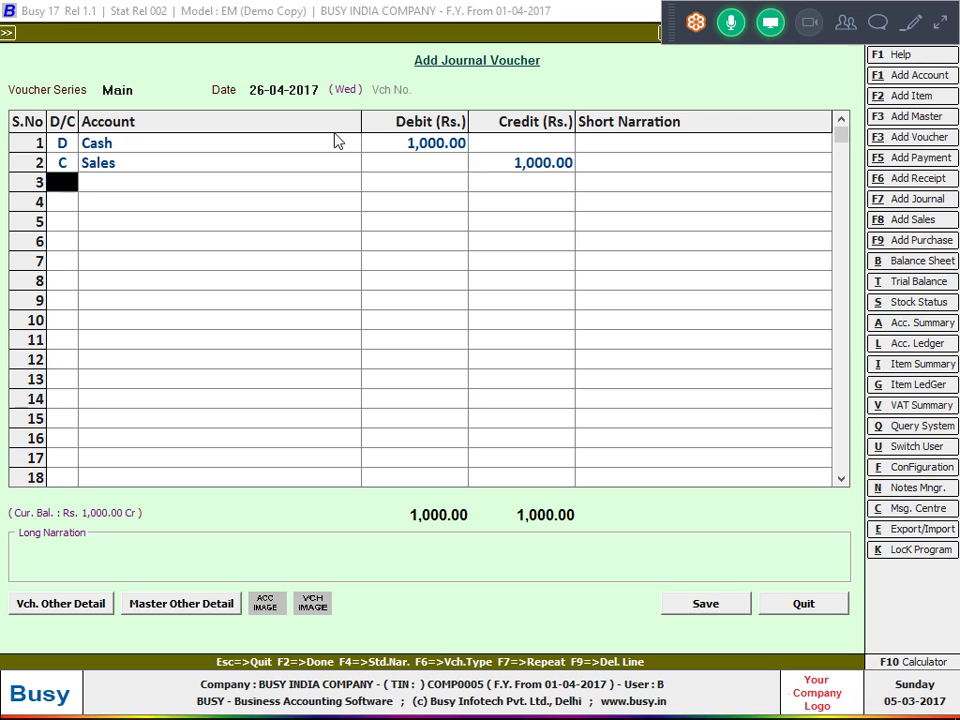
pyautogui.press('Up')
pyautogui.press('Return')
pyautogui.press('Return')
pyautogui.press('Return')
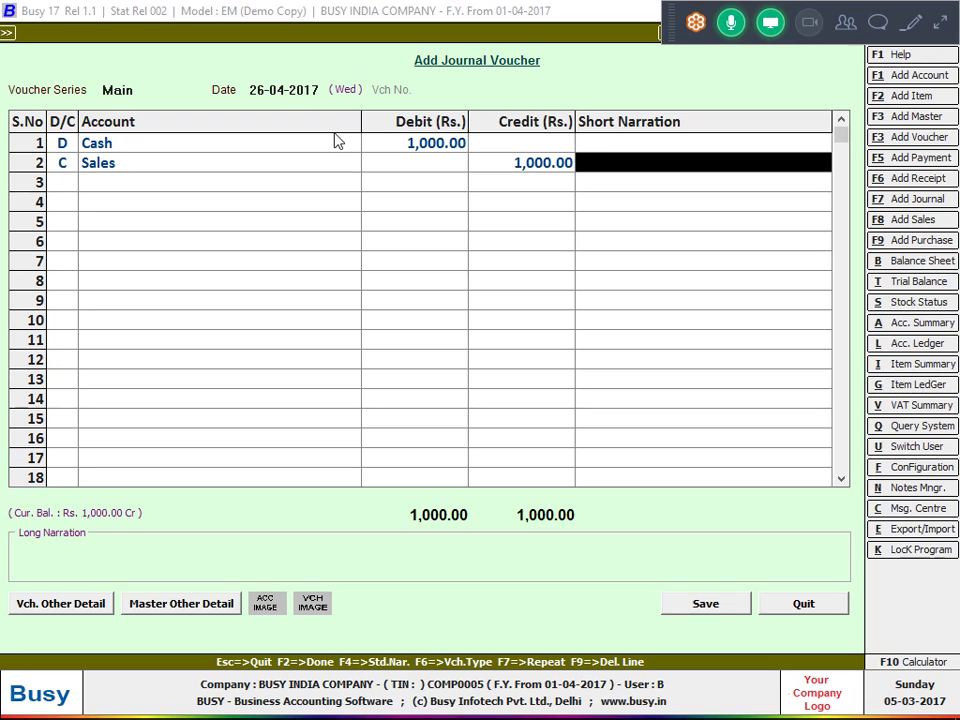
pyautogui.write('pstyu')
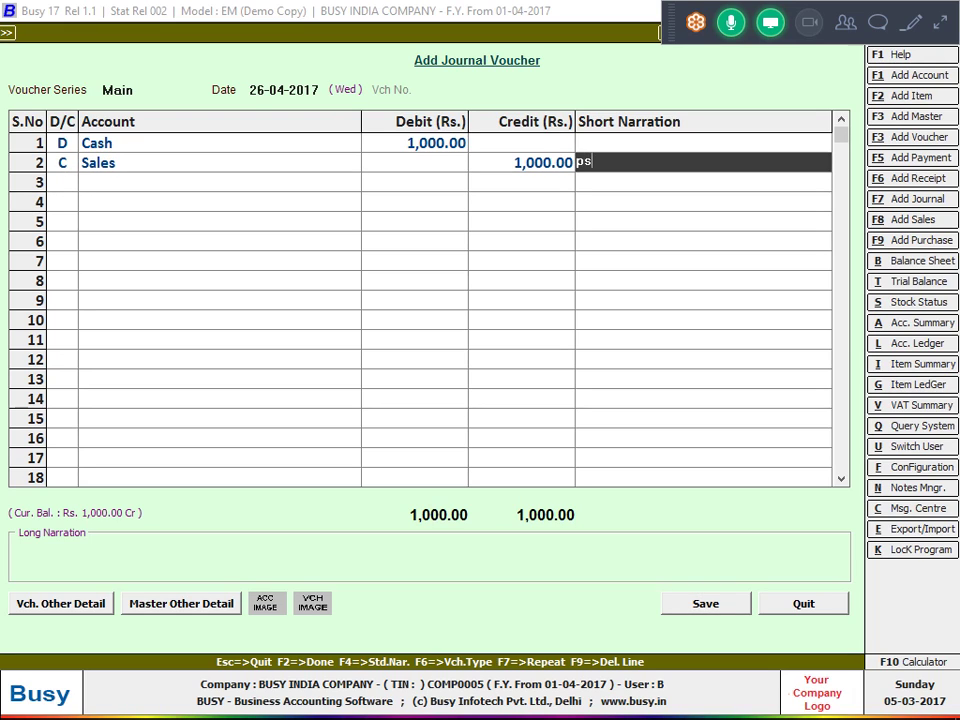
pyautogui.press('BackSpace')
pyautogui.press('BackSpace')
pyautogui.press('BackSpace')
pyautogui.press('BackSpace')
pyautogui.write('arty name /cash')
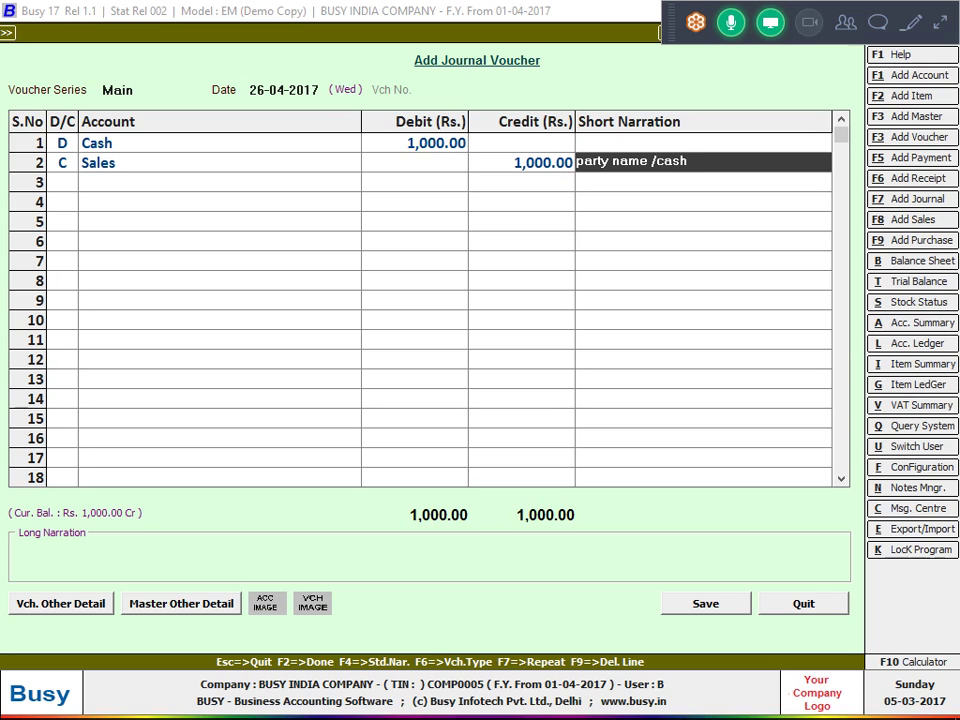
# - Complete the Sales line's short narration as "Party name /cash/bank" and save the journal voucher
pyautogui.write('/bank')
pyautogui.press('Return')
pyautogui.press('Up')
pyautogui.press('Up')
pyautogui.press('Up')
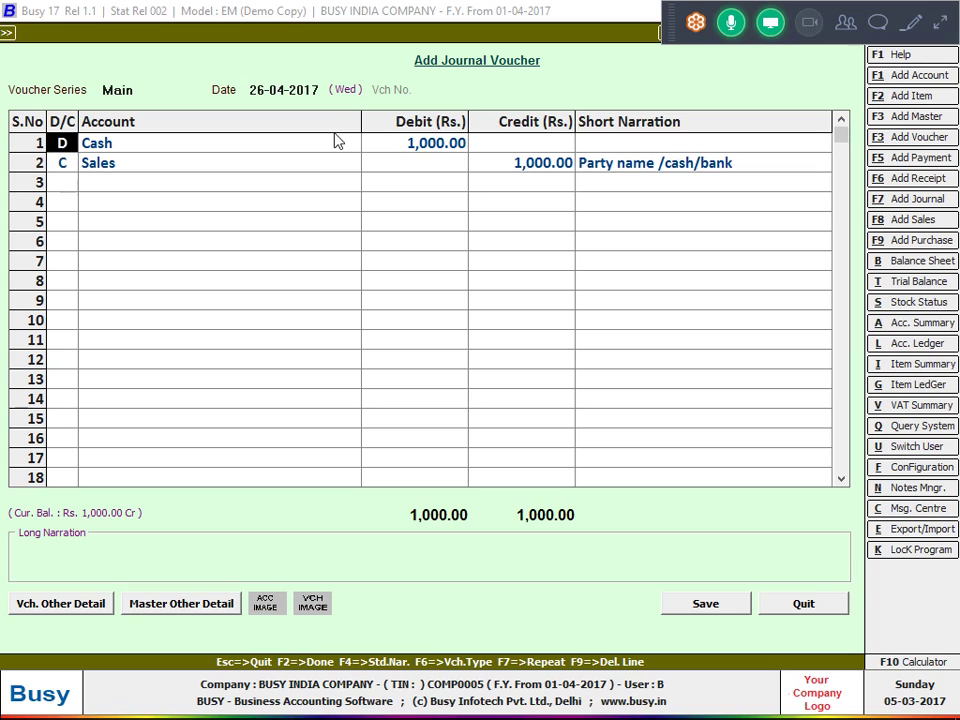
pyautogui.press('Return')
pyautogui.press('Return')
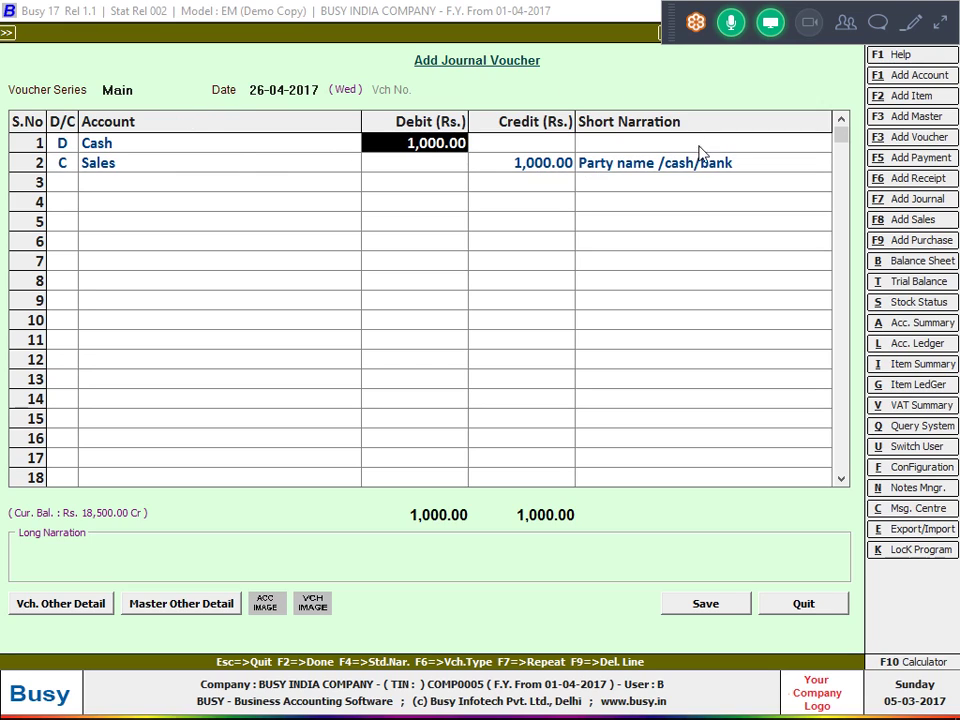
pyautogui.click(675, 613)
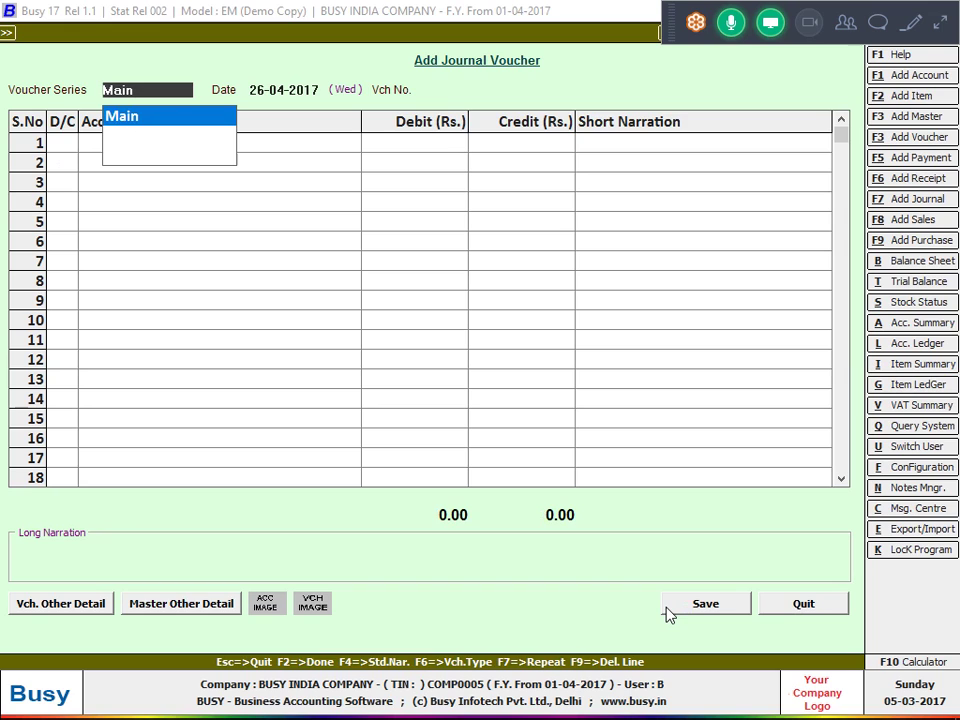
# - Begin another Main series journal voucher dated 26-04-2017, debiting Purchase with 10,000 on the first line
pyautogui.press('Return')
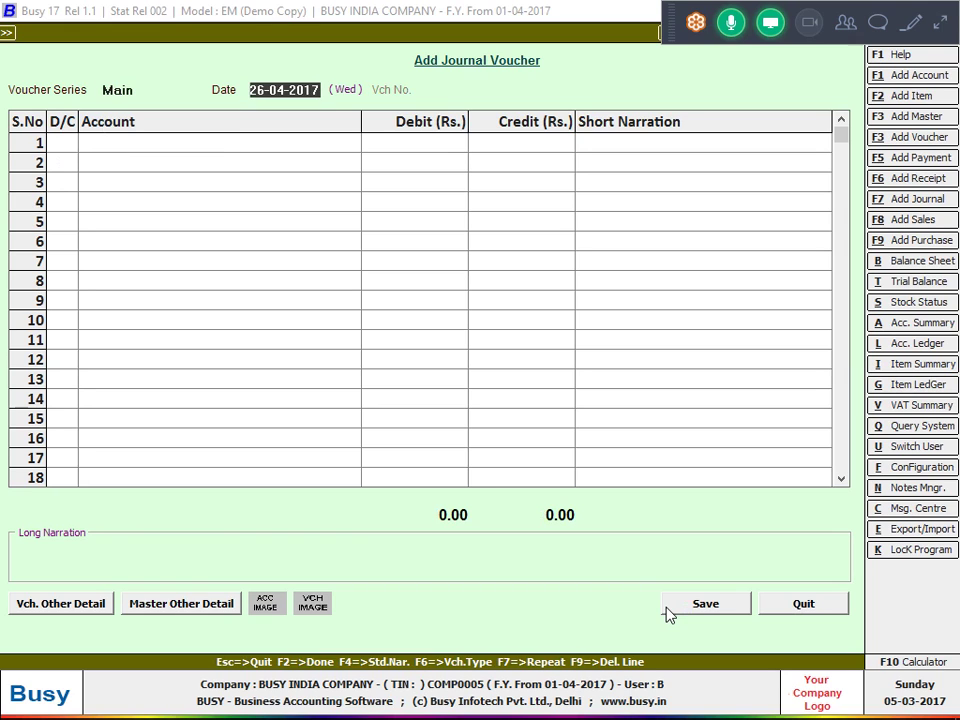
pyautogui.press('Return')
pyautogui.press('Return')
pyautogui.write('purch')
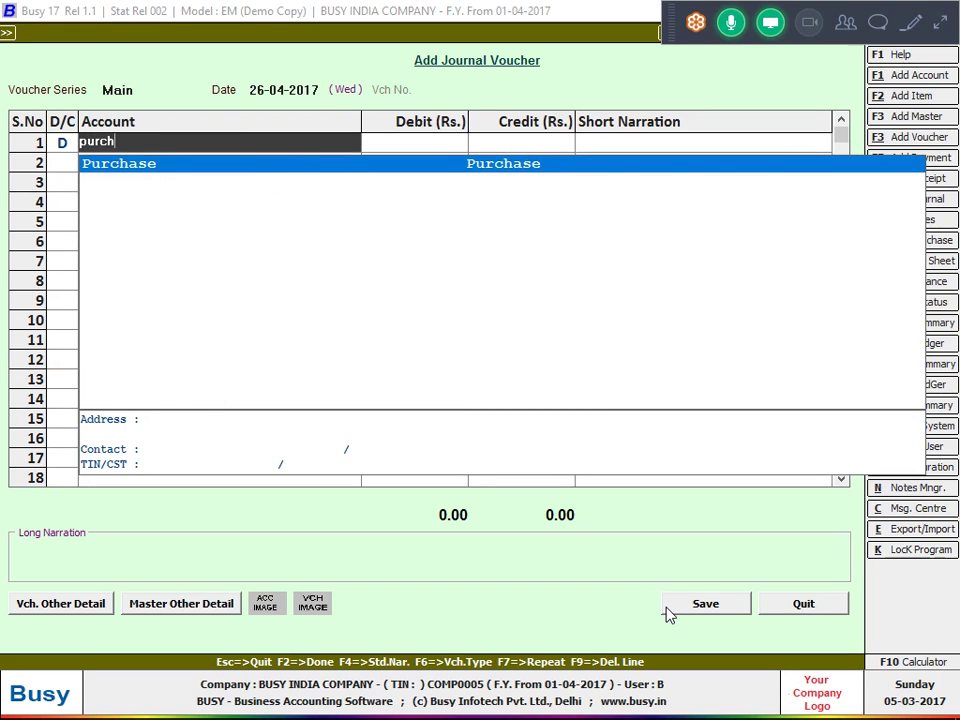
pyautogui.press('Return')
pyautogui.write('10000')
pyautogui.press('Return')
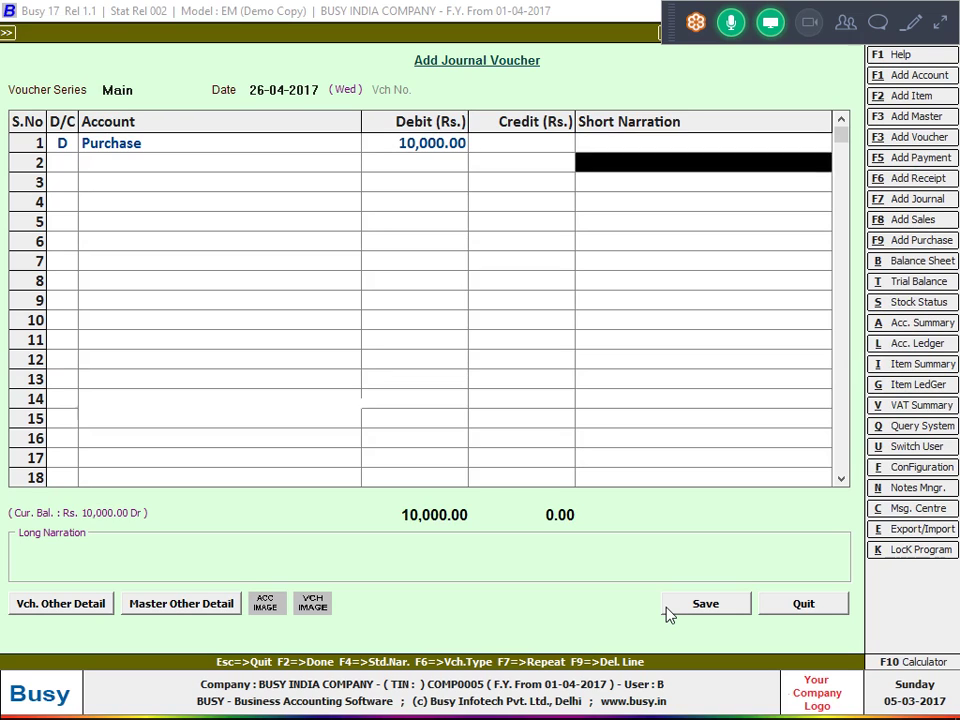
# - Credit Cash with 10,000 on the second line and save the purchase journal voucher, accepting the negative cash balance
pyautogui.press('Return')
pyautogui.press('Return')
pyautogui.write('cash')
pyautogui.press('Return')
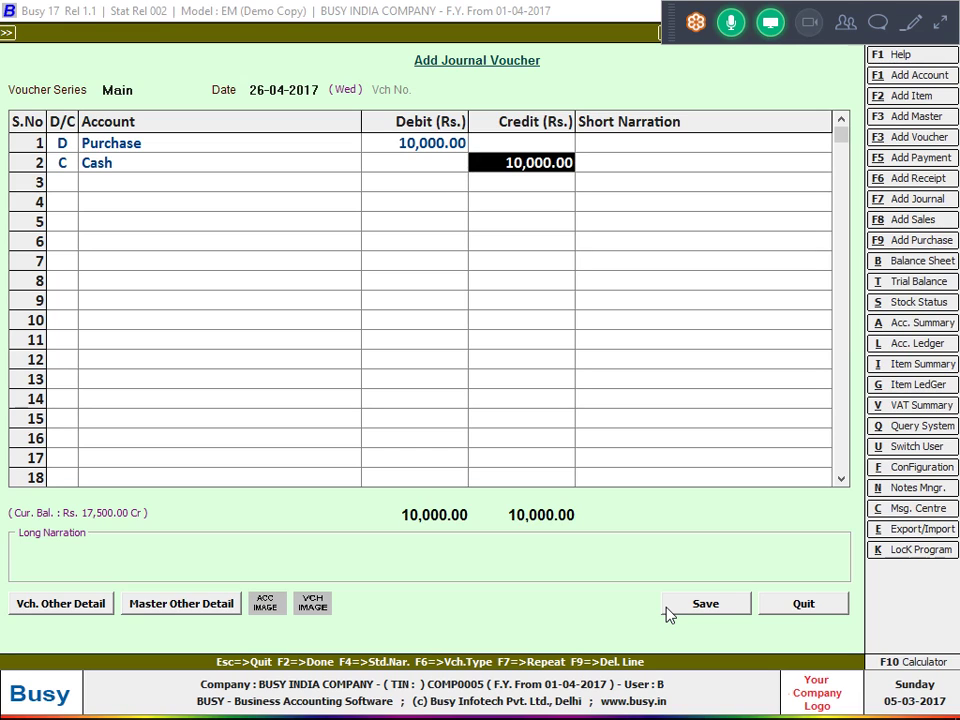
pyautogui.click(668, 612)
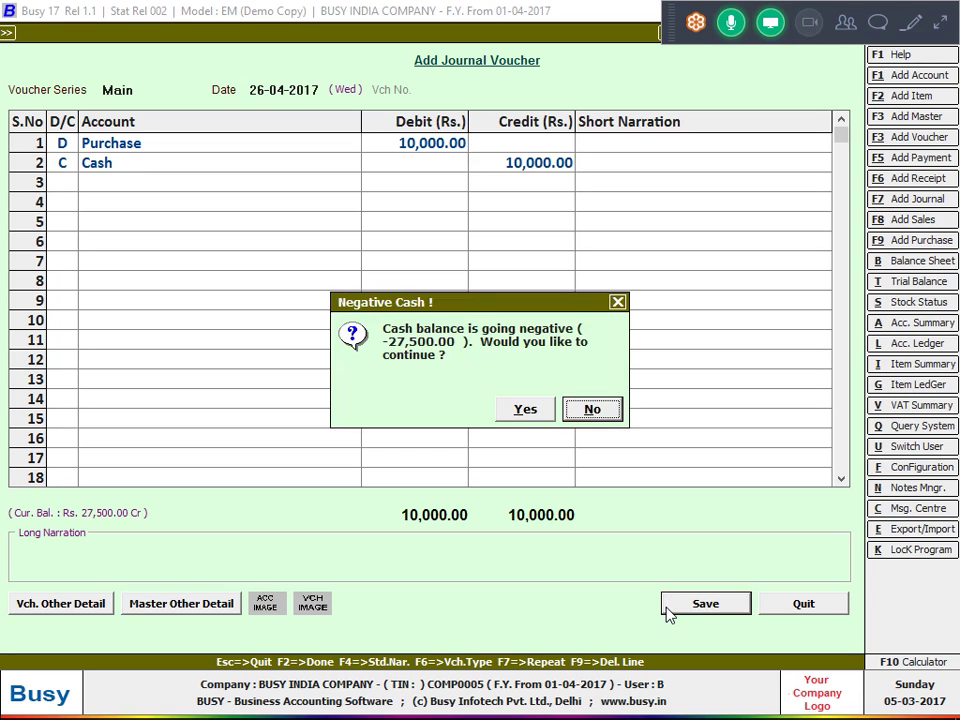
pyautogui.press('Left')
pyautogui.press('Return')
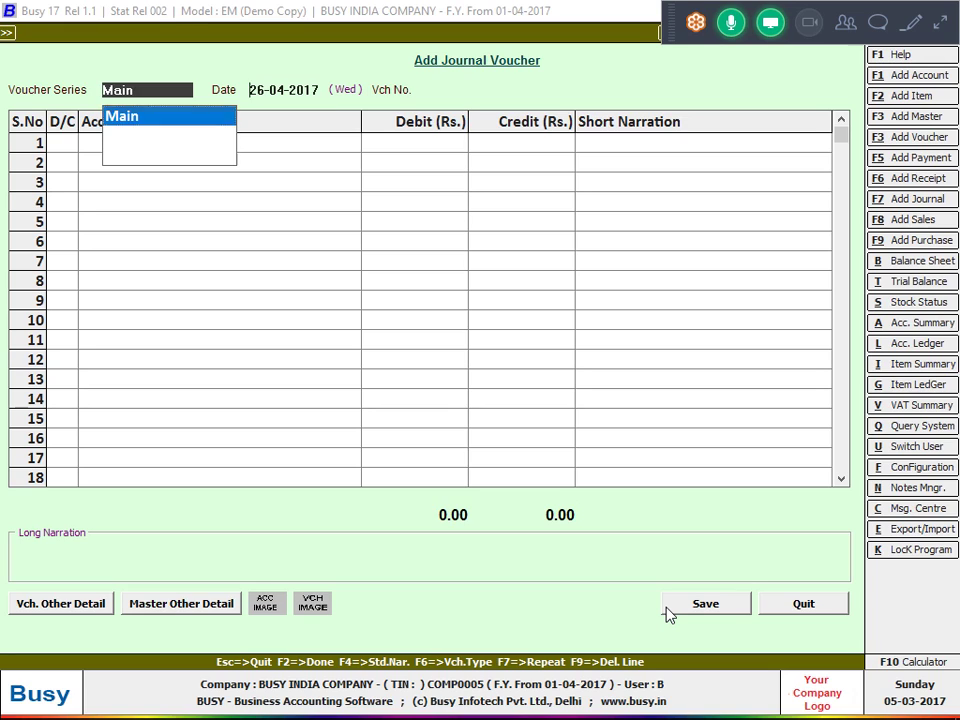
pyautogui.press('Return')
pyautogui.press('Return')
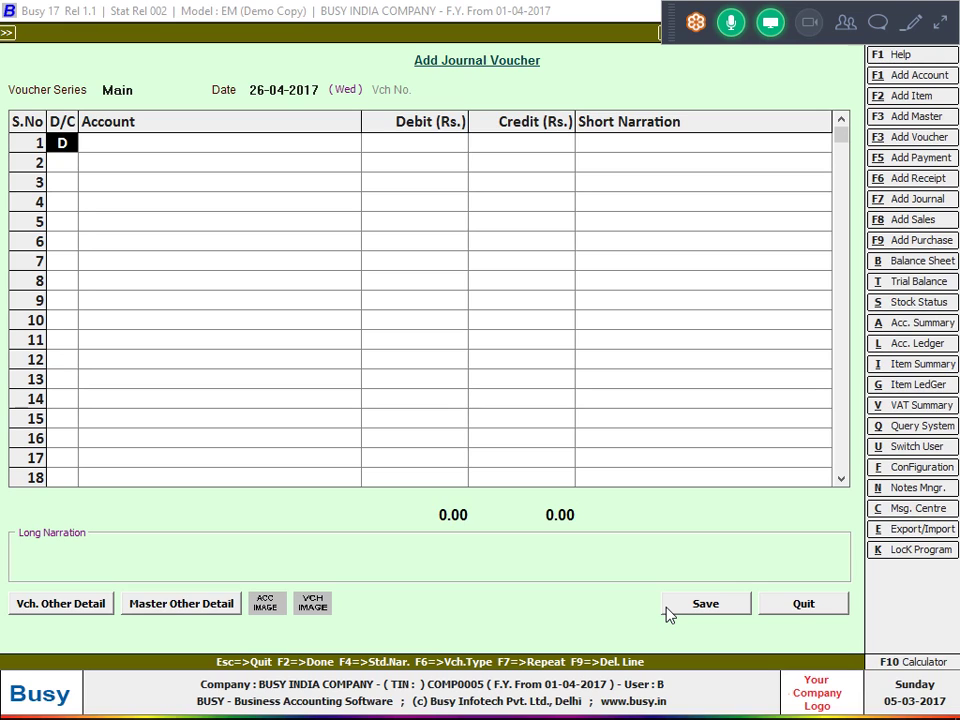
pyautogui.press('Escape')
pyautogui.press('Return')
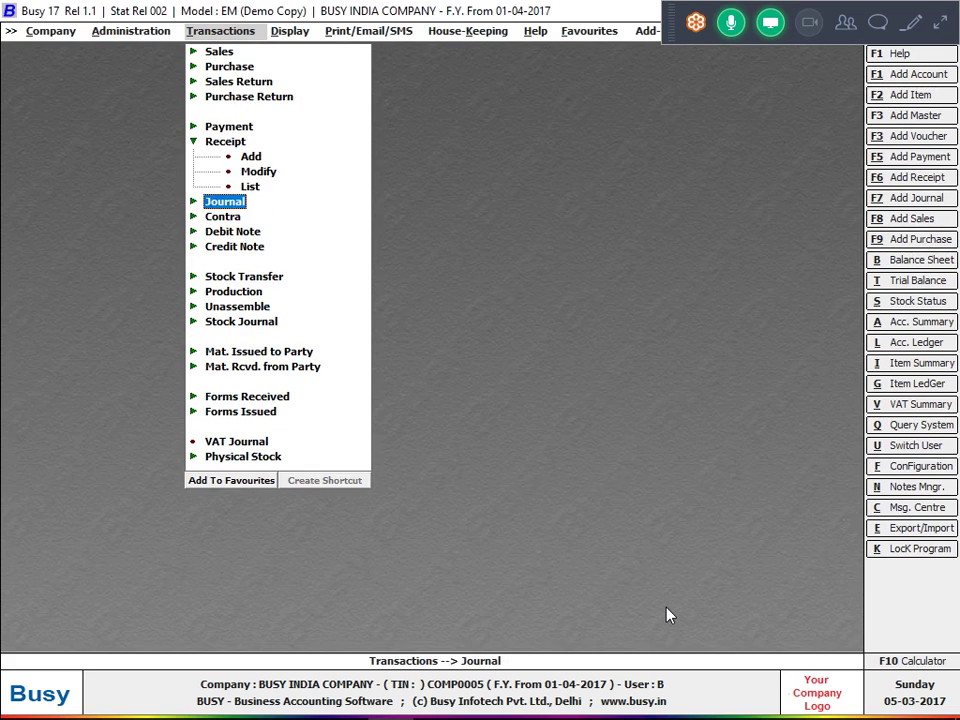
pyautogui.press('Up')
pyautogui.press('Up')
pyautogui.press('Up')
pyautogui.press('Up')
pyautogui.press('Up')
pyautogui.press('Up')
pyautogui.press('Up')
pyautogui.press('Up')
pyautogui.press('Return')
pyautogui.press('Down')
pyautogui.press('Return')
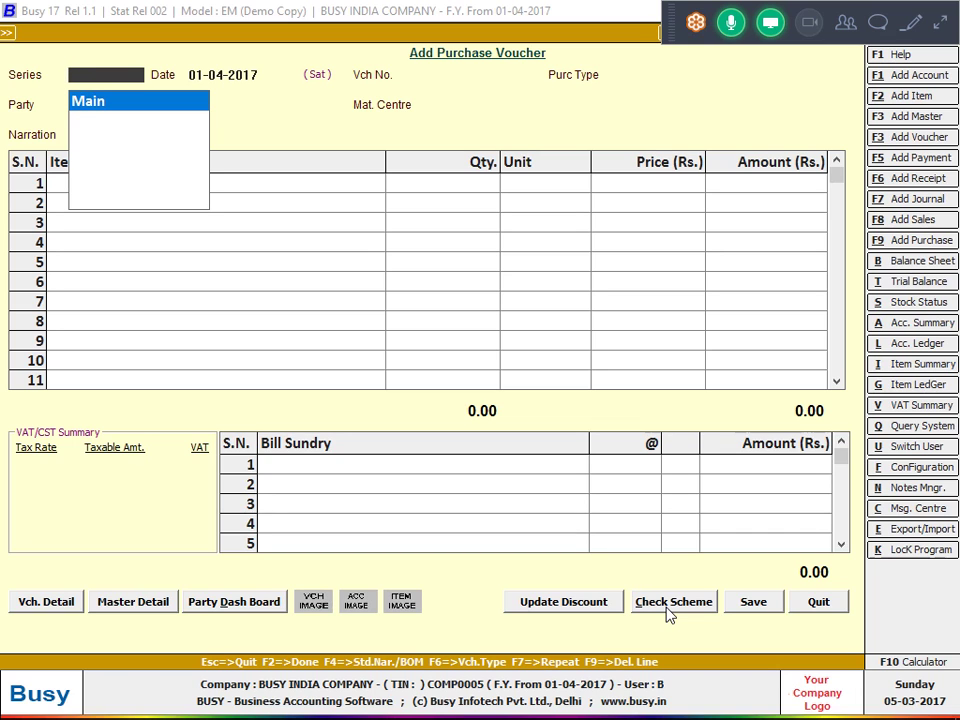
pyautogui.press('Escape')
# - Open a new Main series journal voucher dated 26-04-2017 and mark its first line as a debit
pyautogui.press('Down')
pyautogui.press('Down')
pyautogui.press('Down')
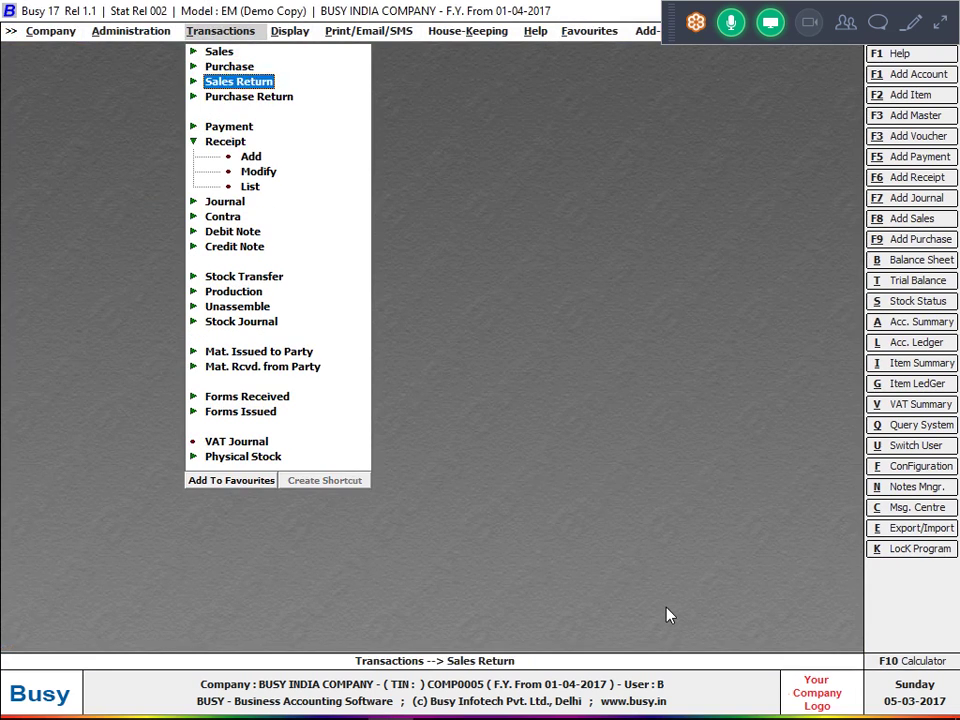
pyautogui.press('Down')
pyautogui.press('Down')
pyautogui.press('Down')
pyautogui.press('Down')
pyautogui.press('Down')
pyautogui.press('Down')
pyautogui.press('Down')
pyautogui.press('Return')
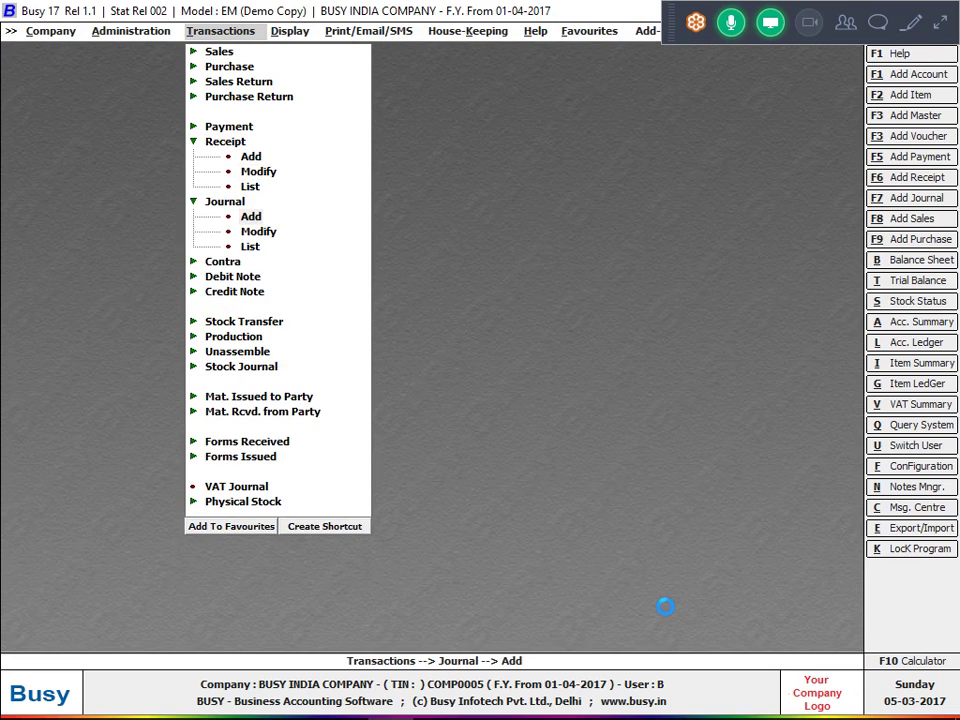
pyautogui.press('Return')
pyautogui.press('Return')
pyautogui.press('Return')
pyautogui.press('Return')
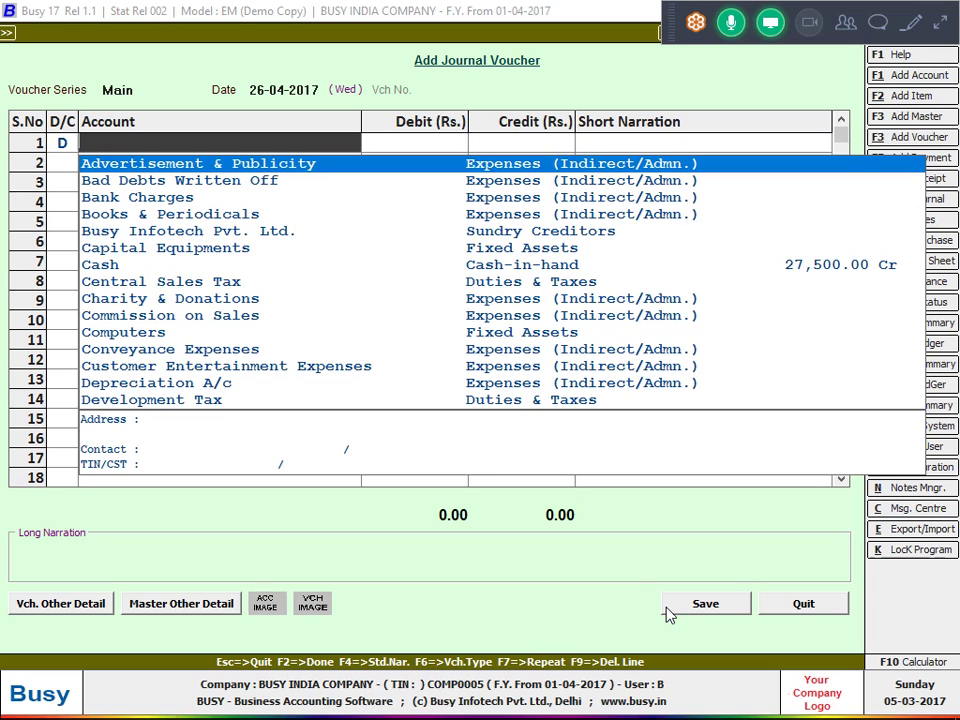
# - Create a new account master named "Computer S" under the Fixed Assets group for the debit line
pyautogui.hotkey('alt', 'c')
pyautogui.write('computer s')
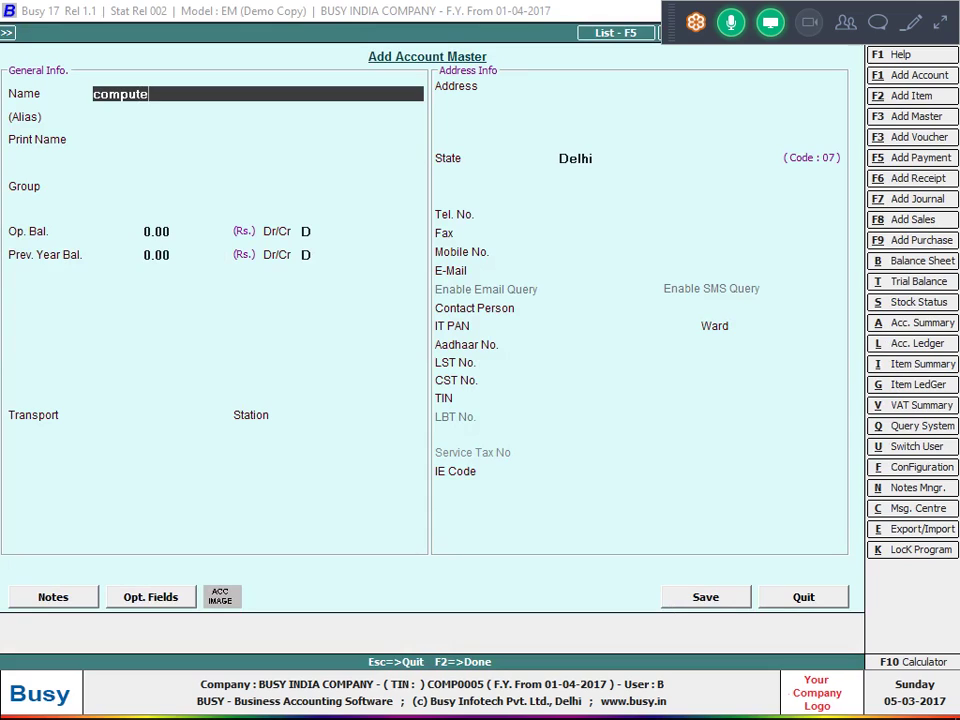
pyautogui.press('Return')
pyautogui.press('Return')
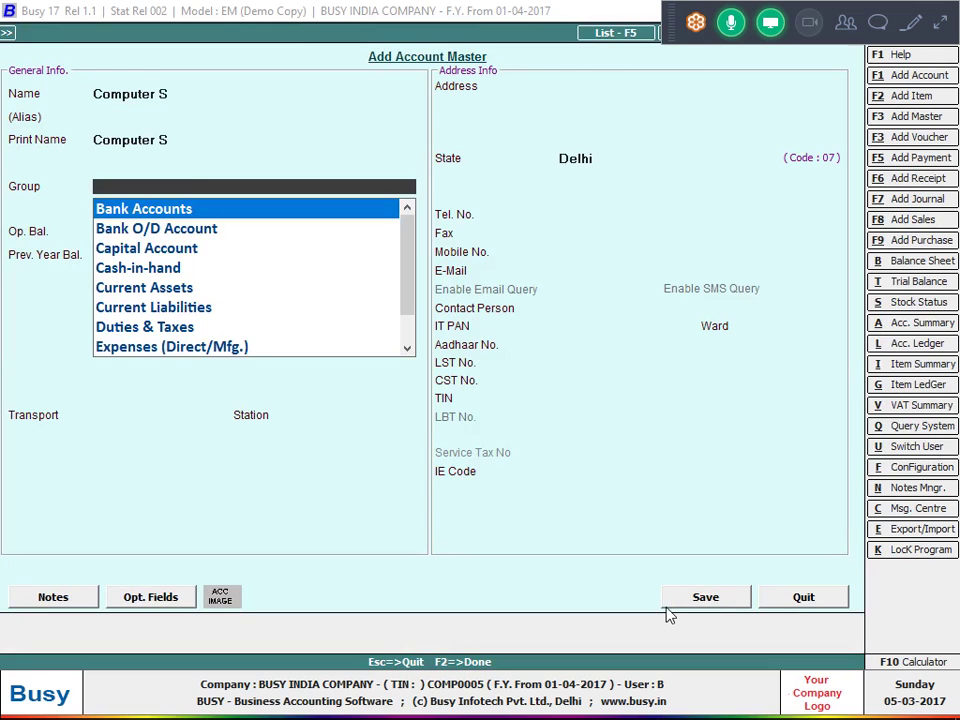
pyautogui.write('fi')
pyautogui.press('Return')
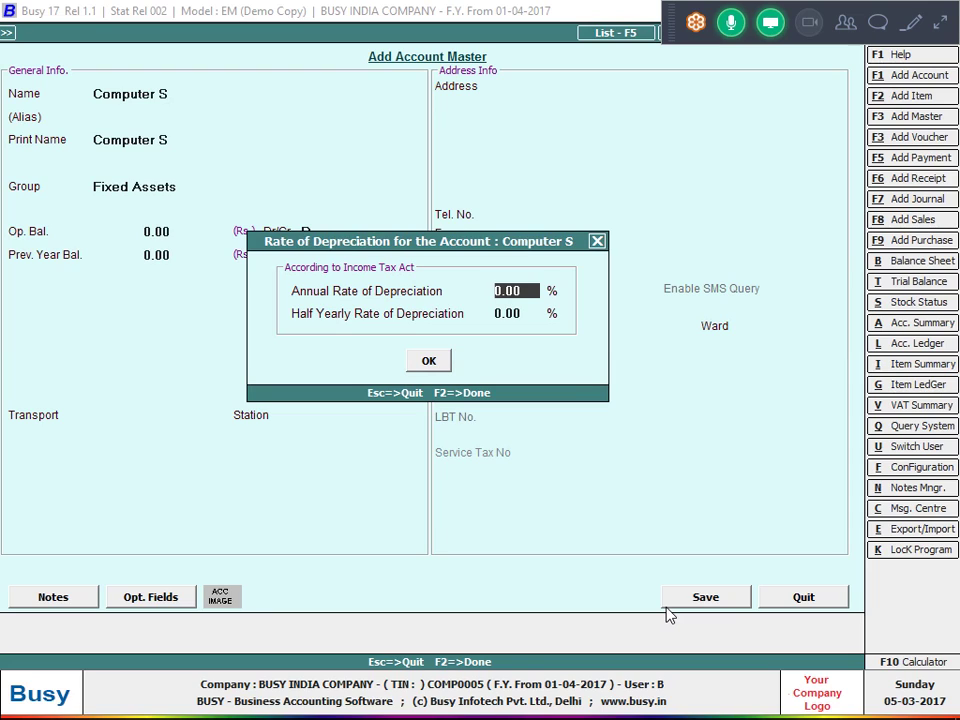
# - Set Computer S's depreciation rates to 10% annual and 5% half-yearly, and save the account
pyautogui.write('10')
pyautogui.press('Return')
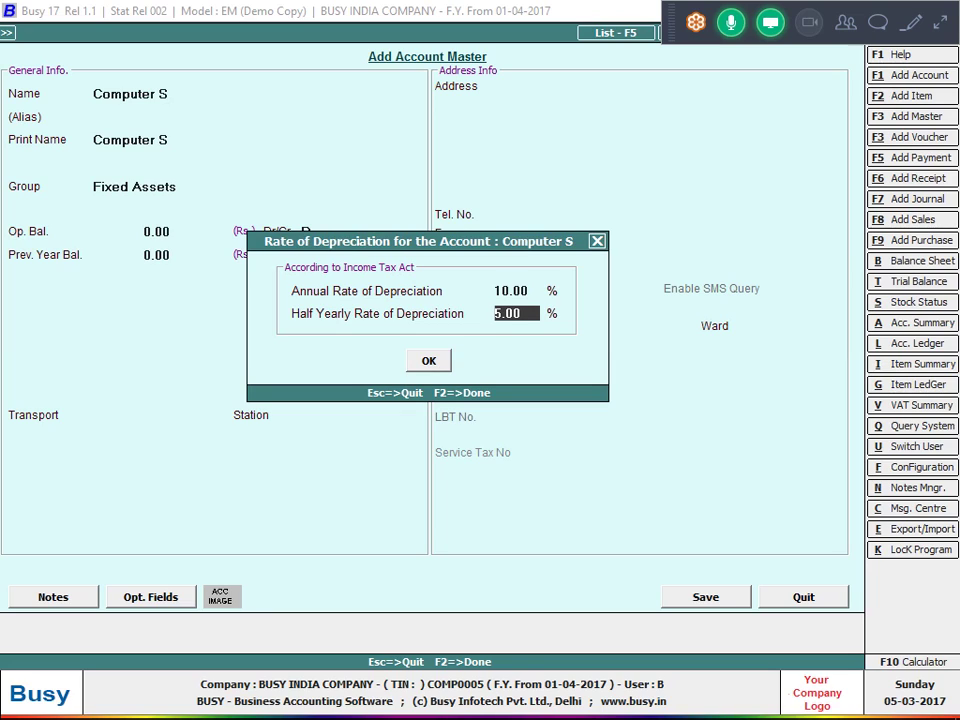
pyautogui.press('Return')
pyautogui.press('Return')
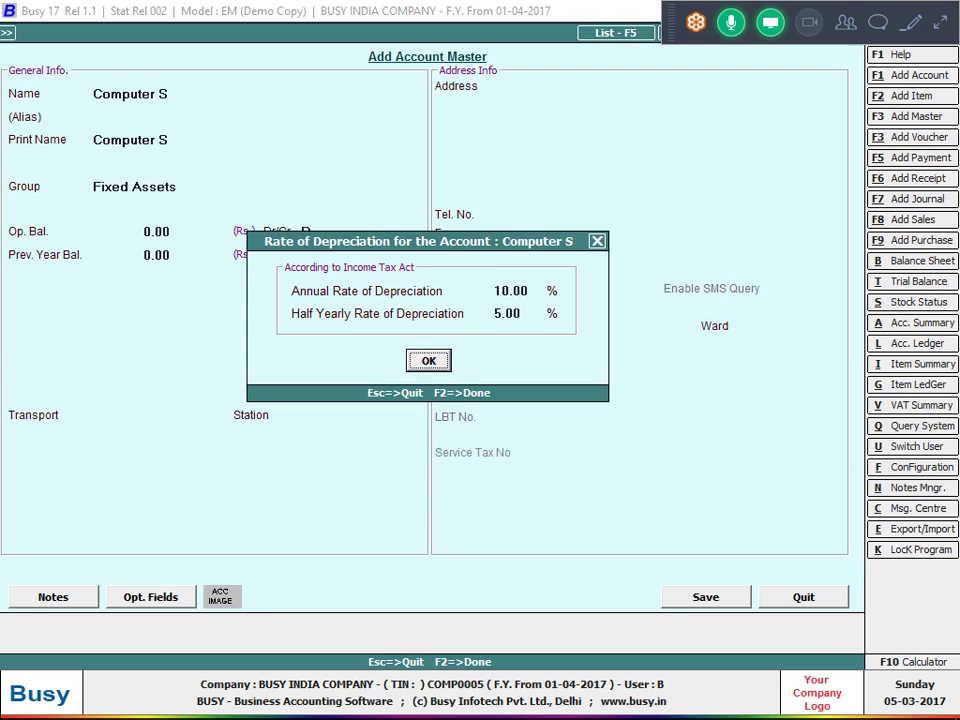
pyautogui.press('F2')
pyautogui.press('Return')
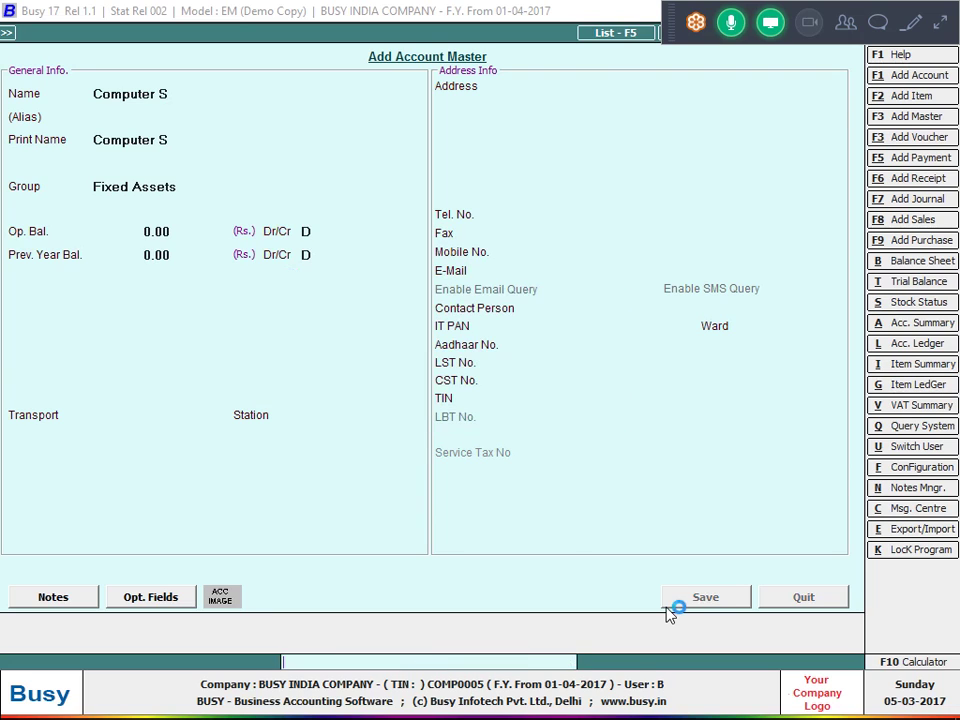
# - Debit Computer S with 10,00,000 on the first line of the journal voucher
pyautogui.write('1000000')
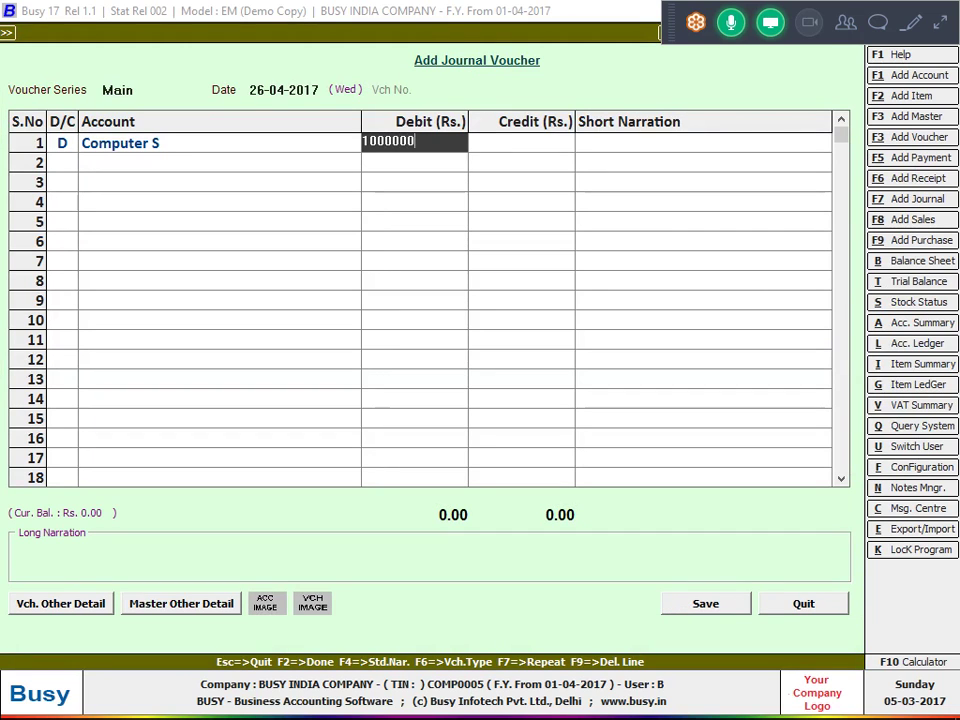
pyautogui.press('Return')
pyautogui.press('Return')
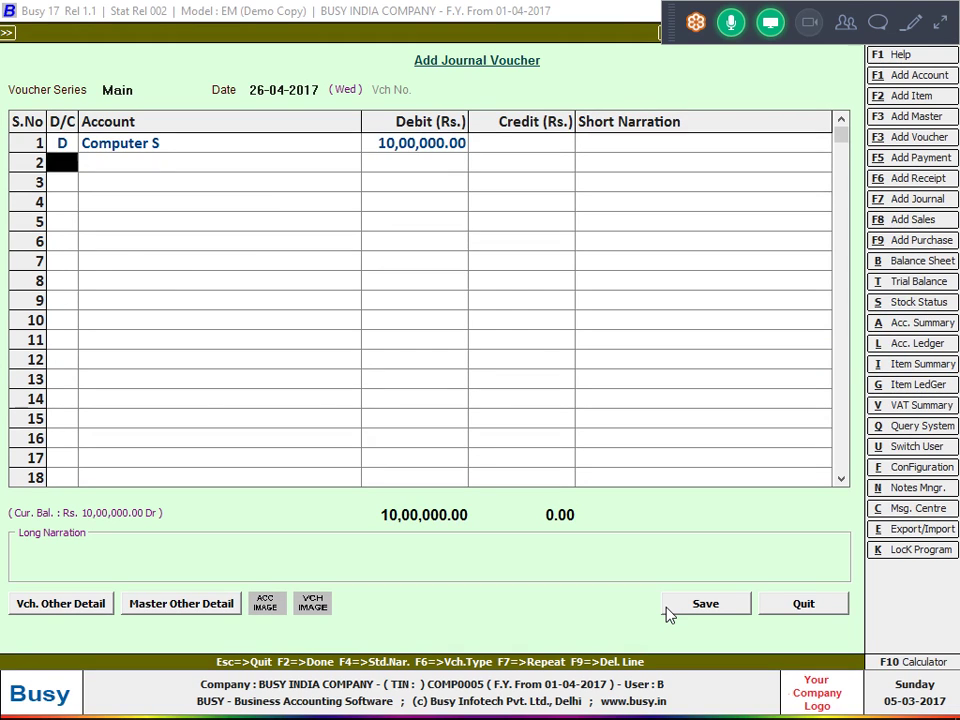
# - Credit Cash with 10,00,000 on the second line and save the Computer S journal voucher, accepting the negative cash balance
pyautogui.press('Return')
pyautogui.write('cas')
pyautogui.press('Return')
pyautogui.press('Return')
pyautogui.press('Return')
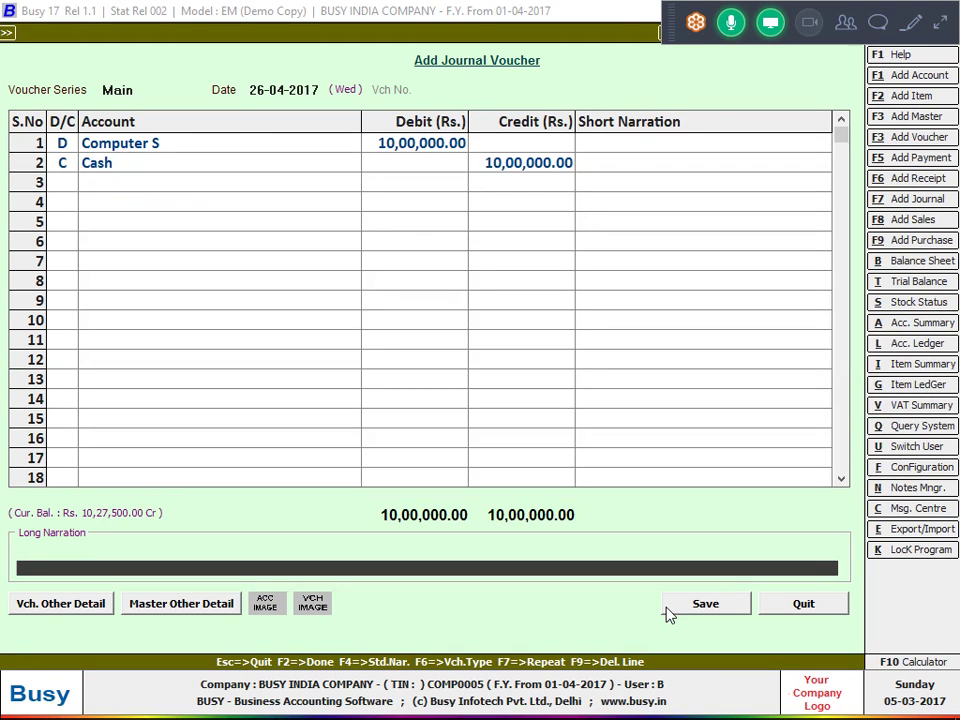
pyautogui.press('Return')
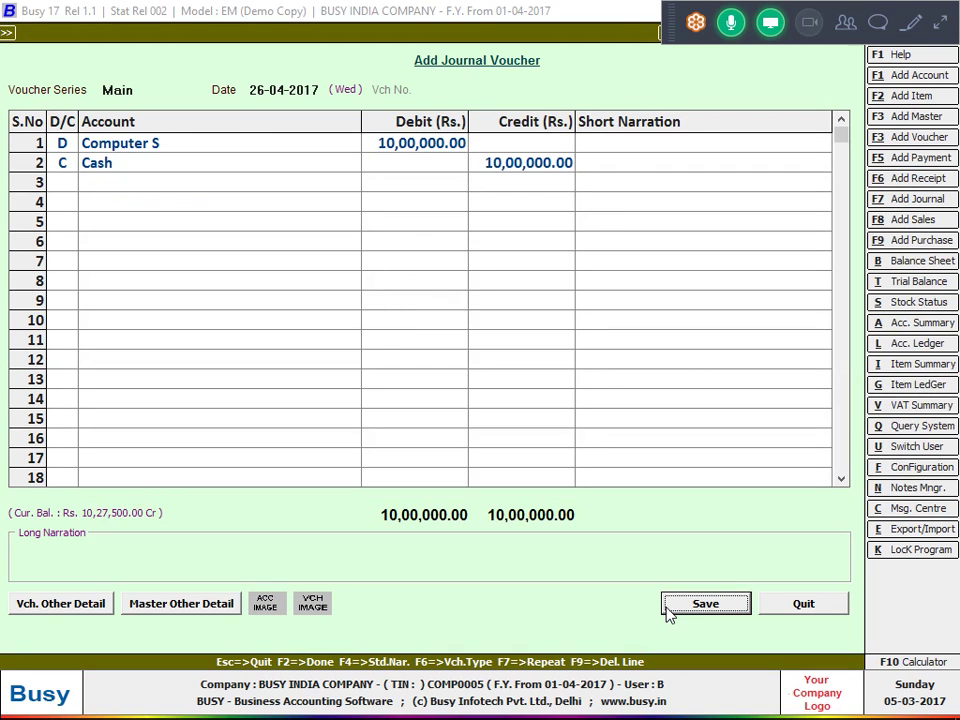
pyautogui.click(668, 608)
pyautogui.press('Left')
pyautogui.press('Return')
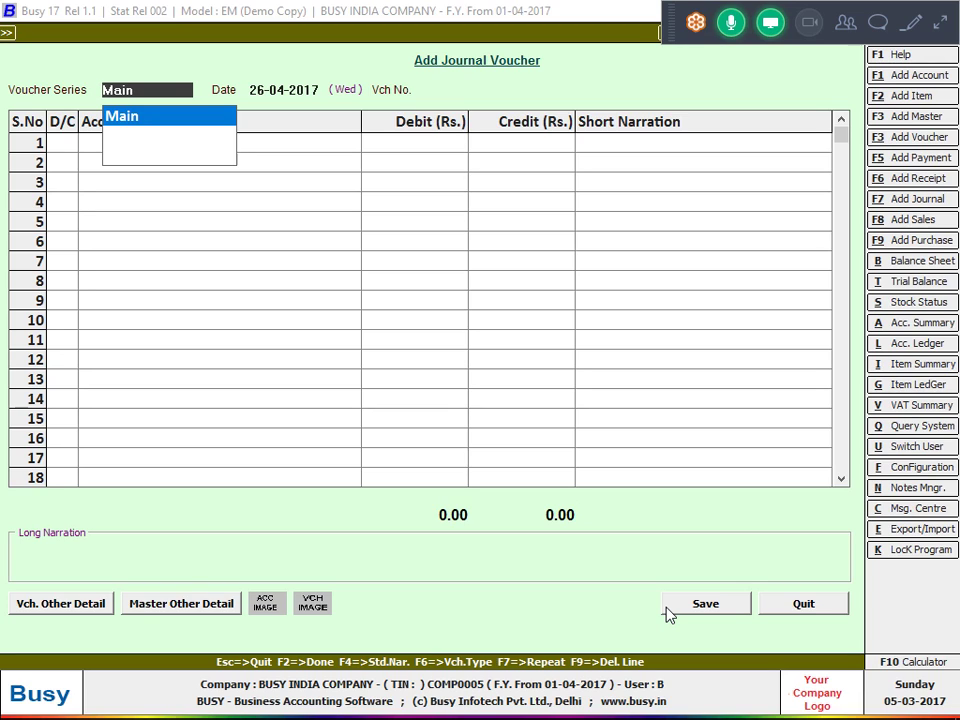
# - Begin another Main series journal voucher dated 26-04-2017, debiting Depreciation A/c with 1,00,000 on the first line
pyautogui.press('Return')
pyautogui.press('Return')
pyautogui.press('Return')
pyautogui.write('depr')
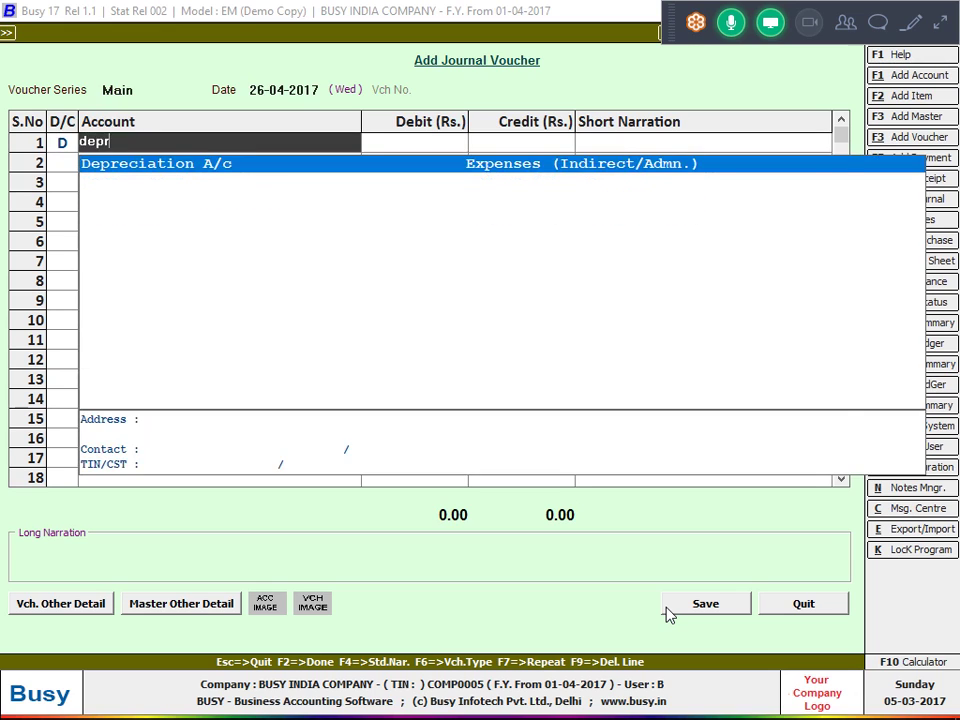
pyautogui.press('Return')
pyautogui.write('100000')
pyautogui.press('Return')
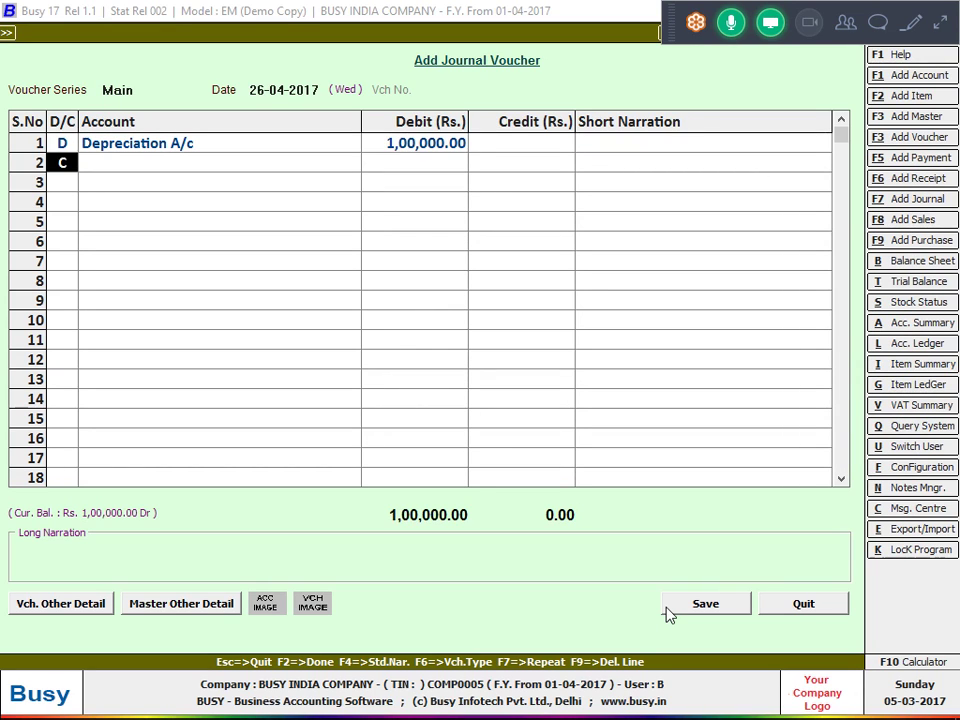
# - Credit Computer S with 1,00,000 on the second line of the depreciation journal voucher
pyautogui.press('Return')
pyautogui.write('ca')
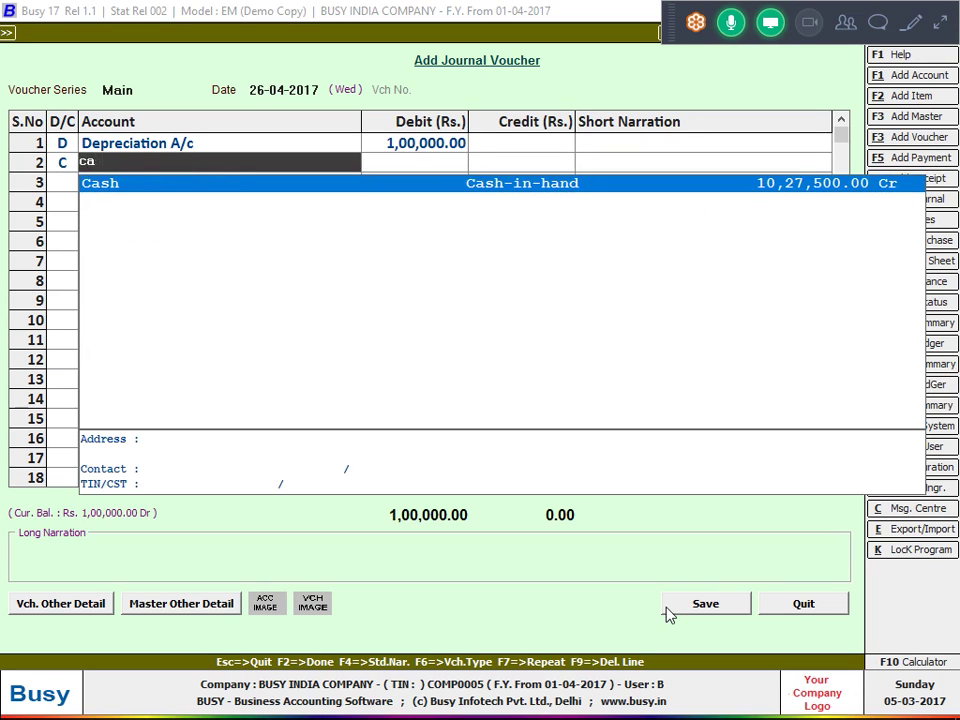
pyautogui.press('Down')
pyautogui.press('Down')
pyautogui.press('BackSpace')
pyautogui.press('BackSpace')
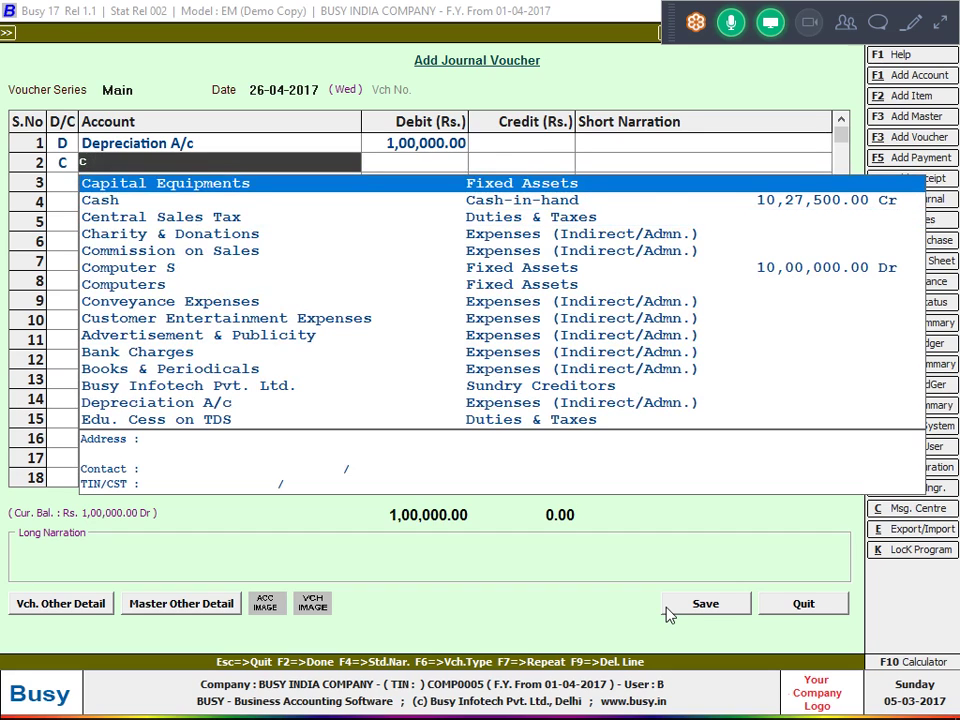
pyautogui.write('compute')
pyautogui.press('Return')
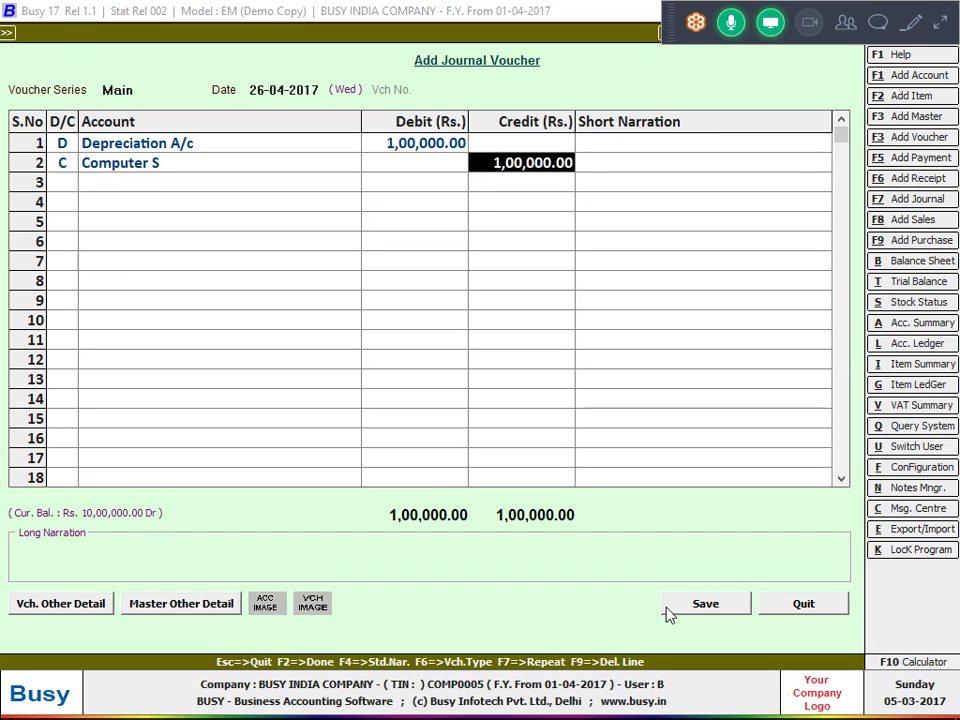
# - Try to date the depreciation journal voucher 31-3-2017
pyautogui.press('Return')
pyautogui.write('31-3-2017')
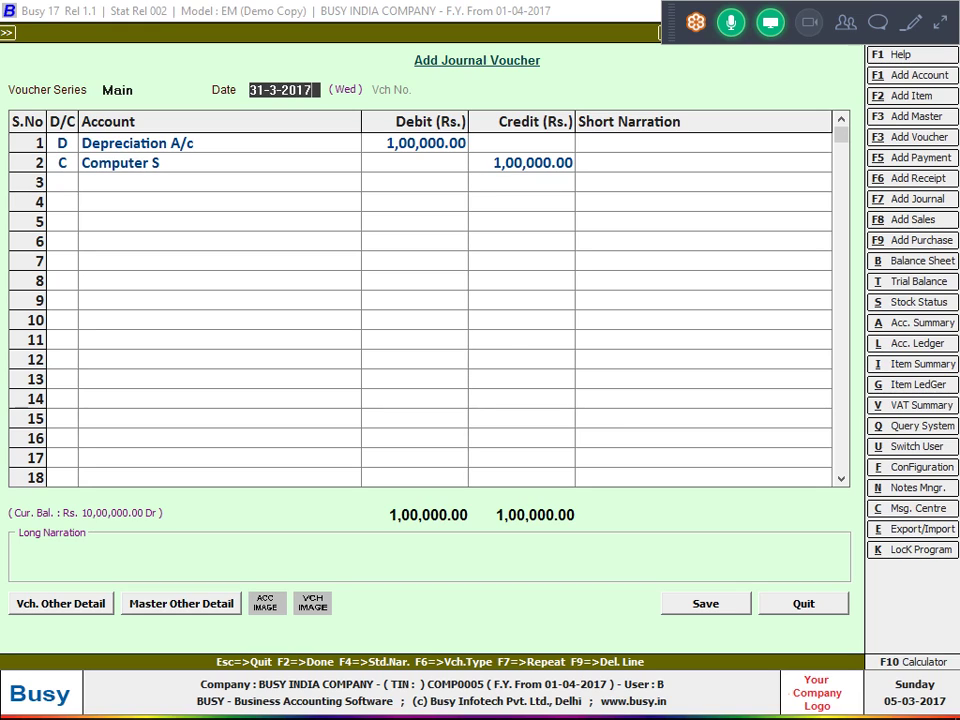
pyautogui.press('Return')
pyautogui.press('Return')
# - Set the depreciation journal voucher's date to 01-04-2017 and return to the Depreciation A/c line's debit amount
pyautogui.write('1-04')
pyautogui.press('Return')
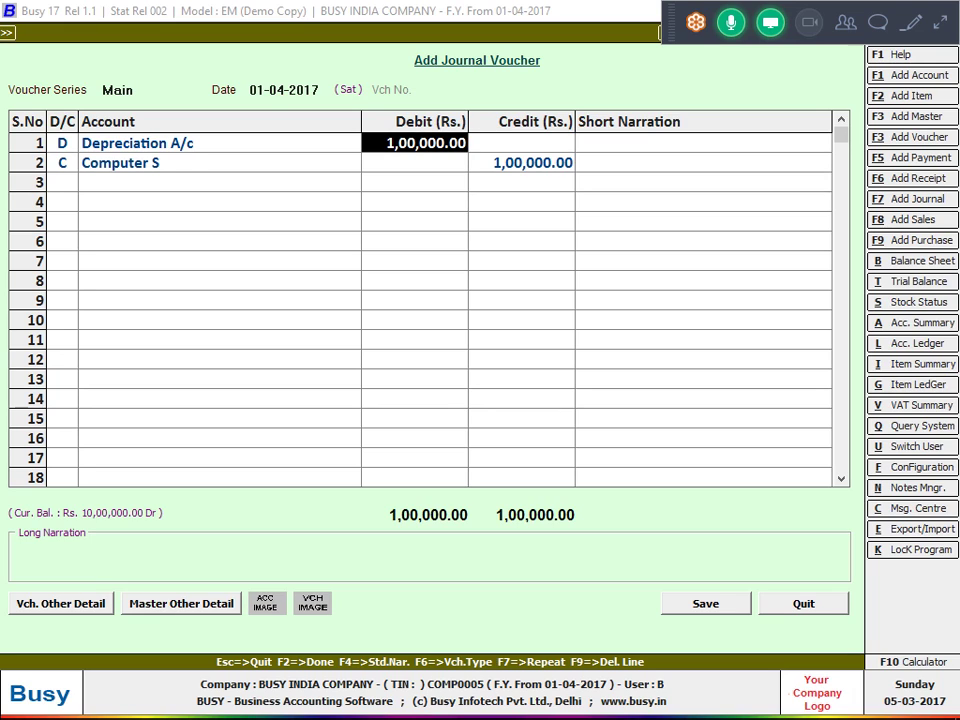
pyautogui.click(666, 614)
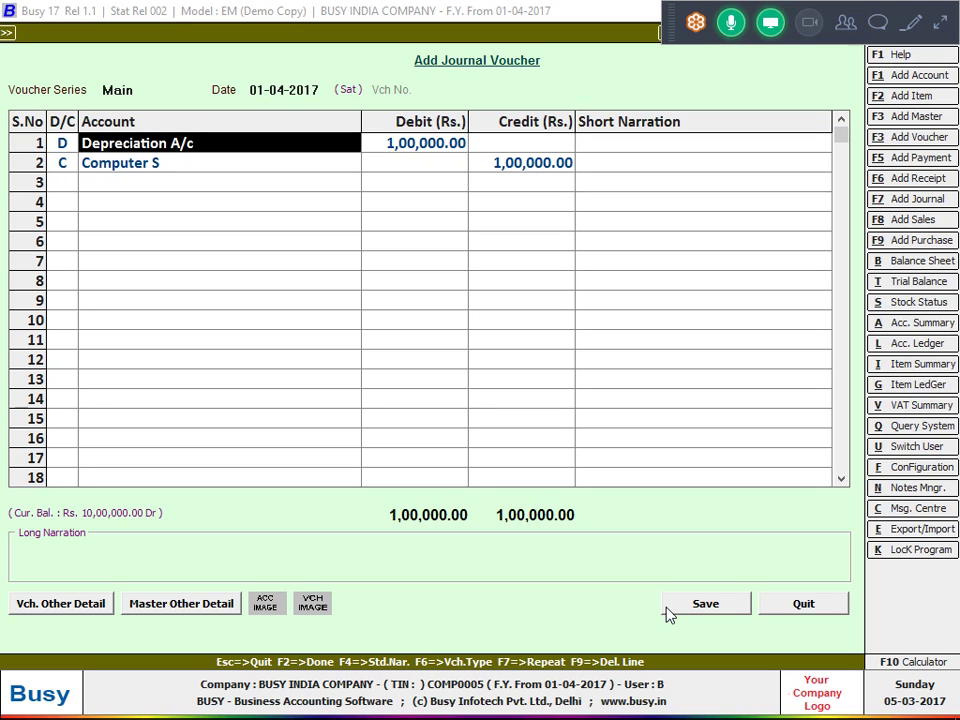
pyautogui.press('Return')
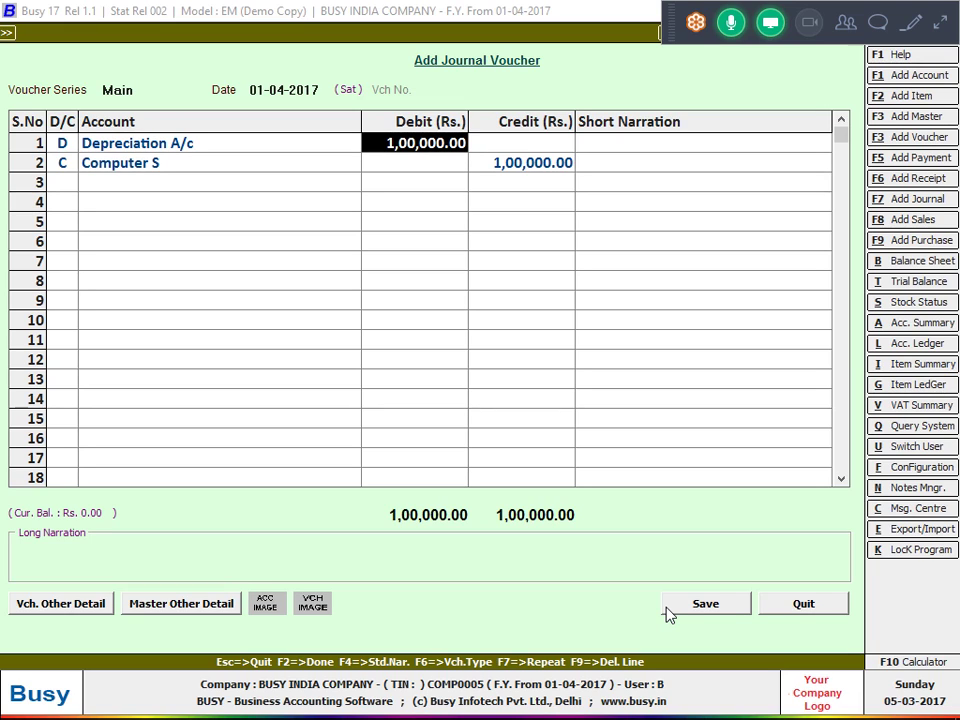
# - Check the debit and credit lines of the depreciation journal voucher and save it
pyautogui.press('Return')
pyautogui.press('Return')
pyautogui.press('Return')
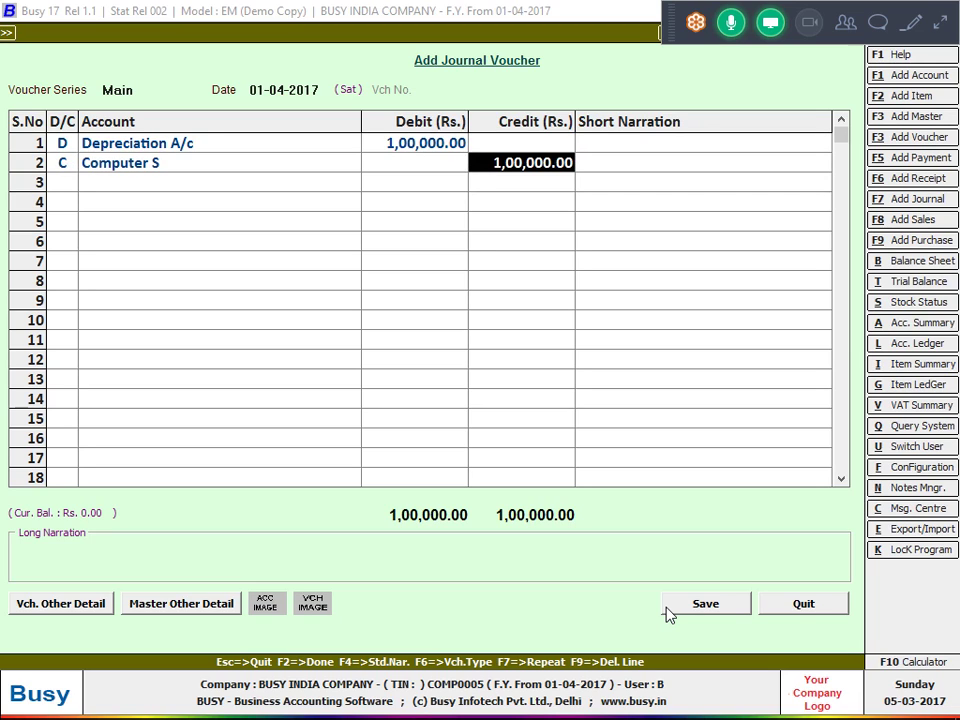
pyautogui.press('Left')
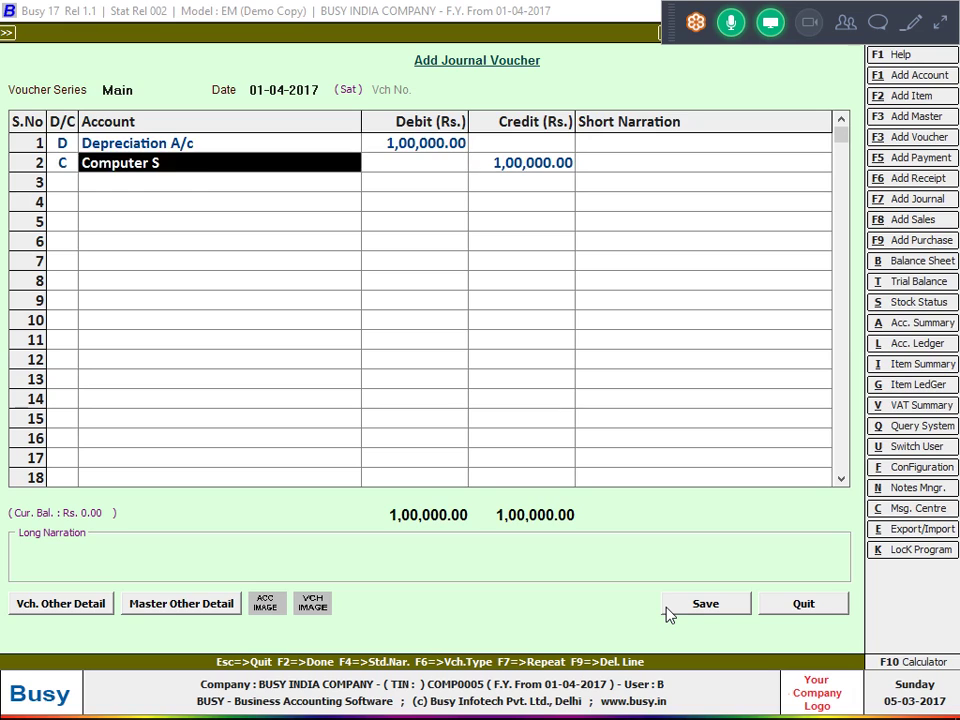
pyautogui.press('Up')
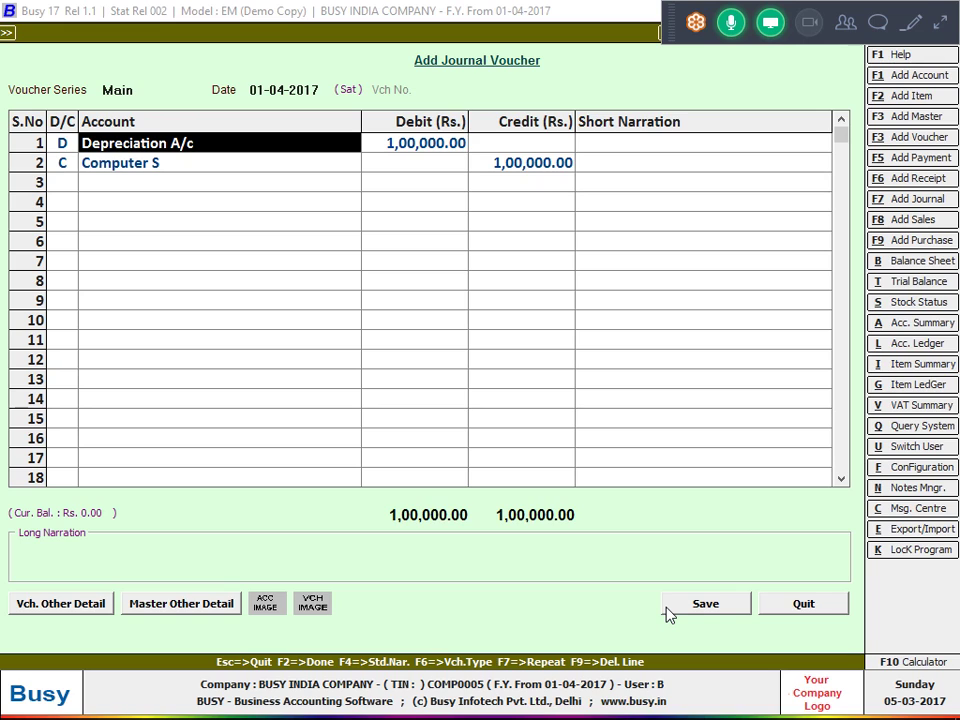
pyautogui.press('Return')
pyautogui.press('Return')
pyautogui.press('Return')
pyautogui.press('Return')
pyautogui.press('Return')
pyautogui.press('Return')
pyautogui.press('Return')
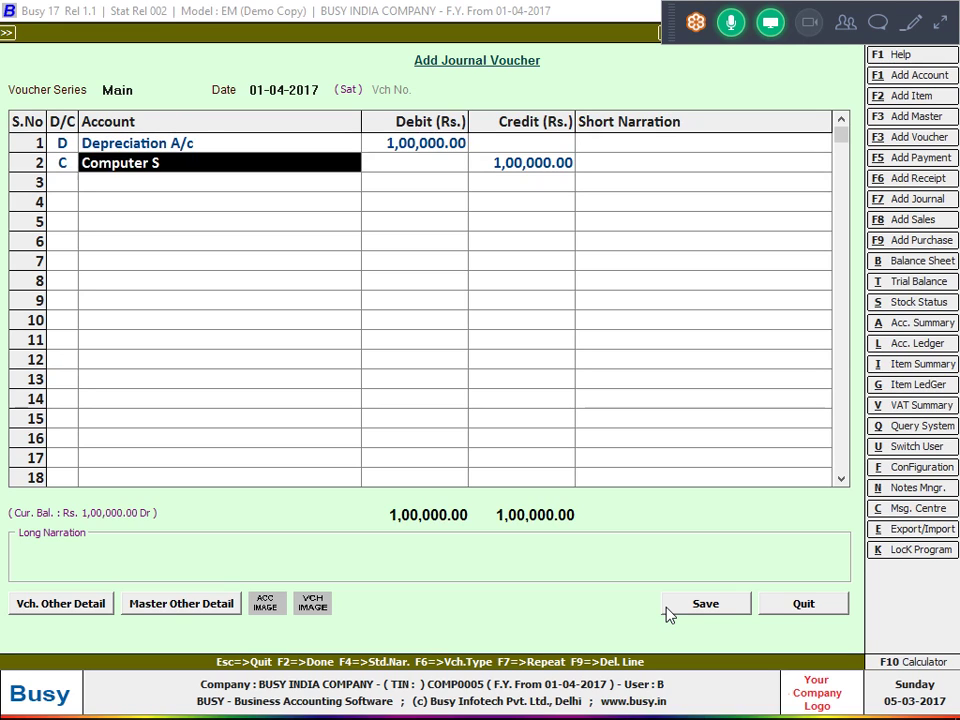
pyautogui.press('Return')
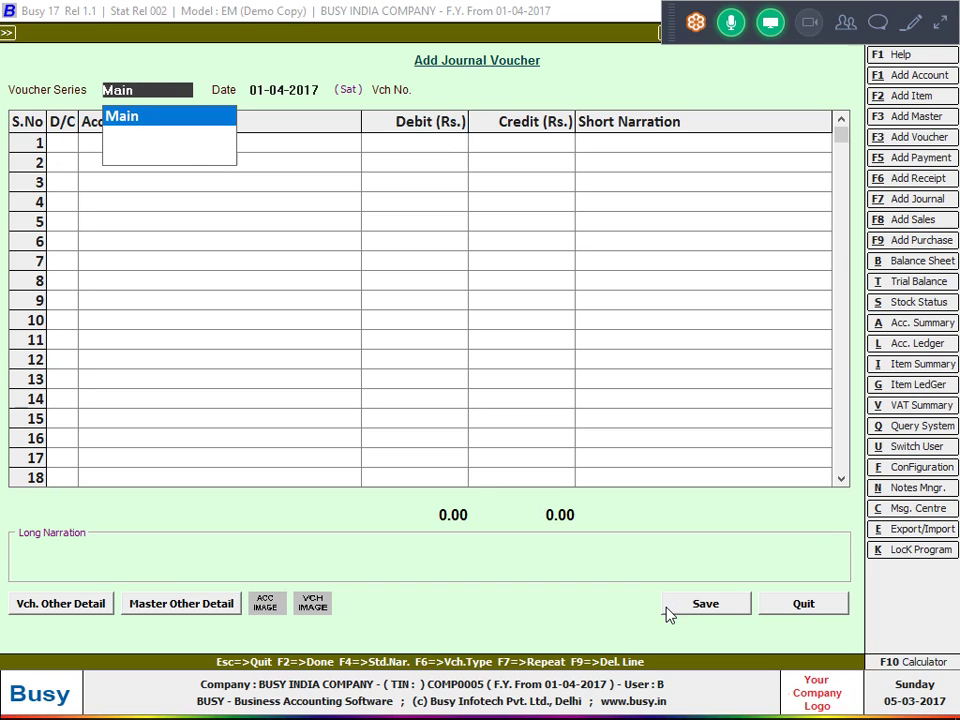
# - Display the account ledger of Computer S from 01-04-2017 to 31-03-2018, and close it after reviewing the entries
pyautogui.hotkey('alt', 'l')
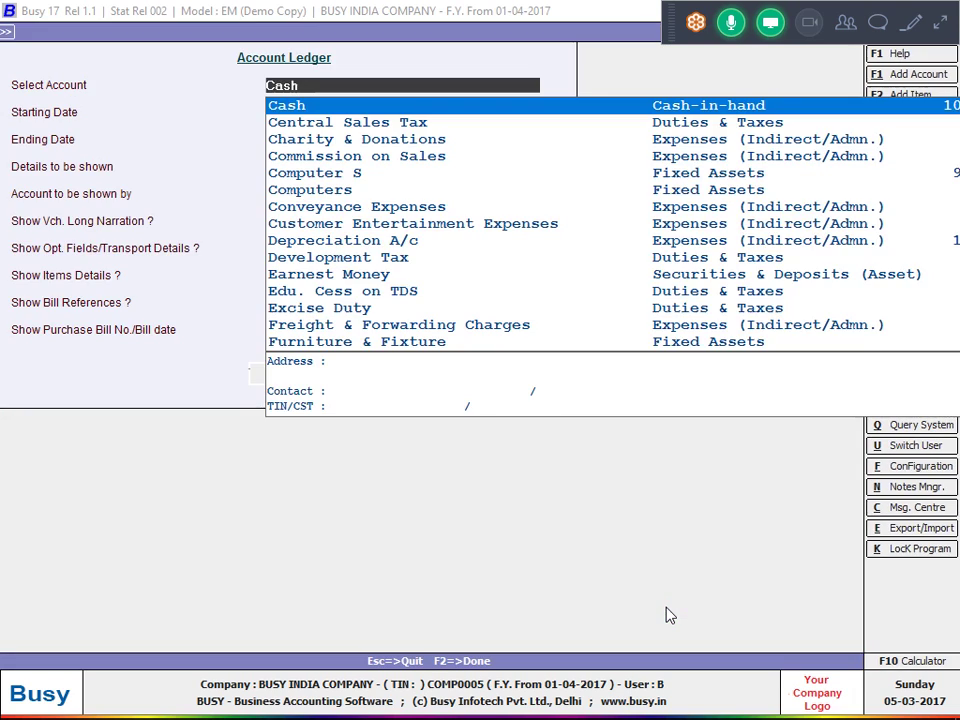
pyautogui.press('Return')
pyautogui.press('Up')
pyautogui.write('com')
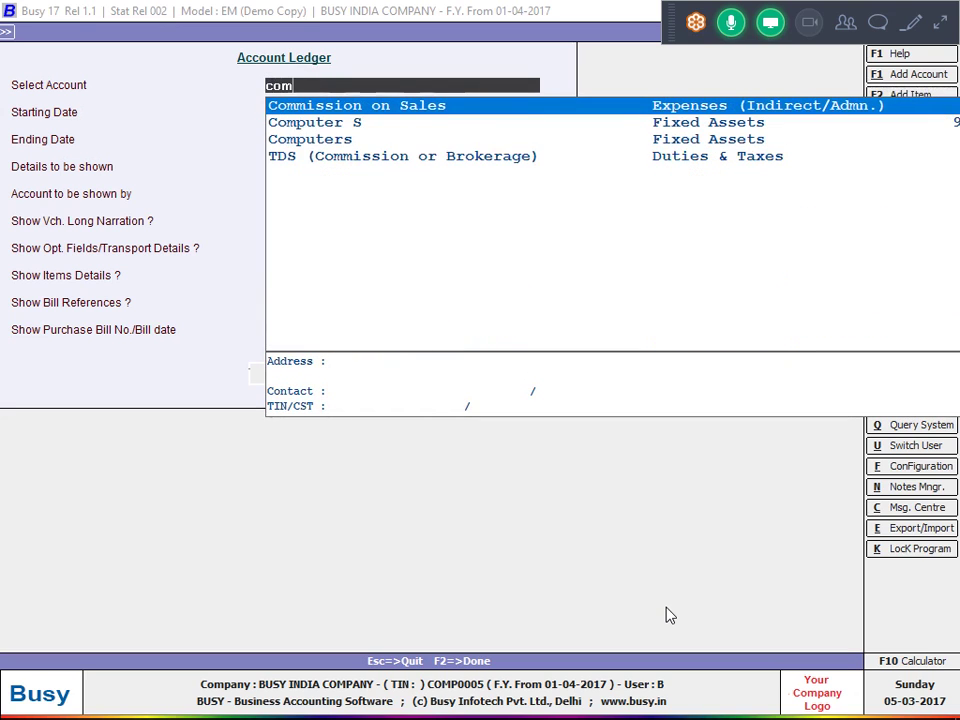
pyautogui.press('Down')
pyautogui.press('Return')
pyautogui.press('Return')
pyautogui.write('3')
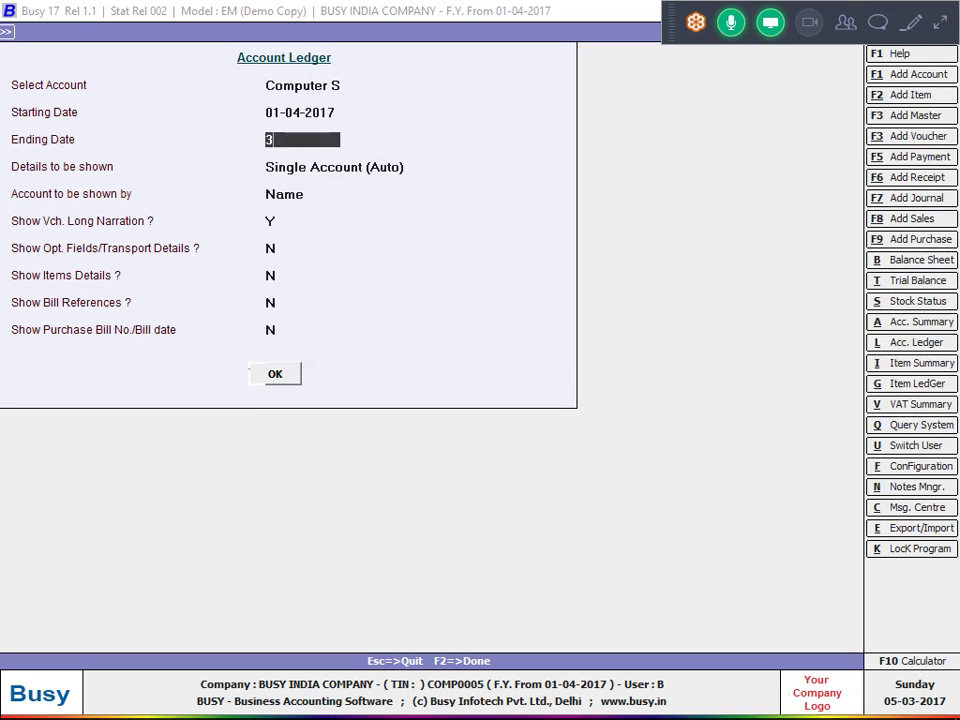
pyautogui.write('1-03-2018')
pyautogui.press('Return')
pyautogui.press('F2')
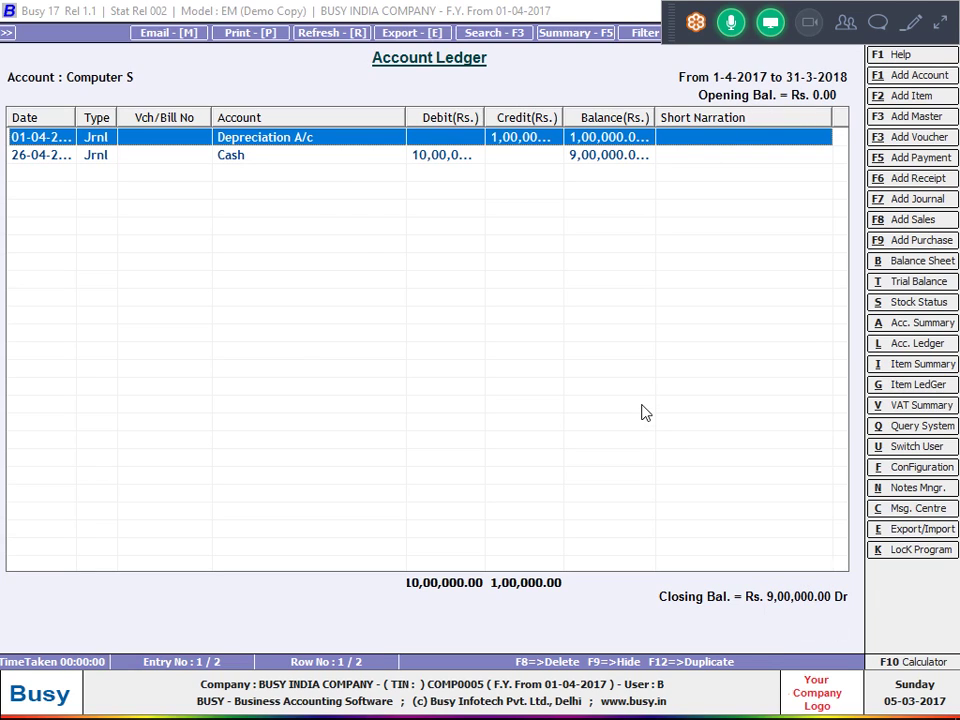
pyautogui.press('Escape')
pyautogui.press('Escape')
pyautogui.press('Escape')
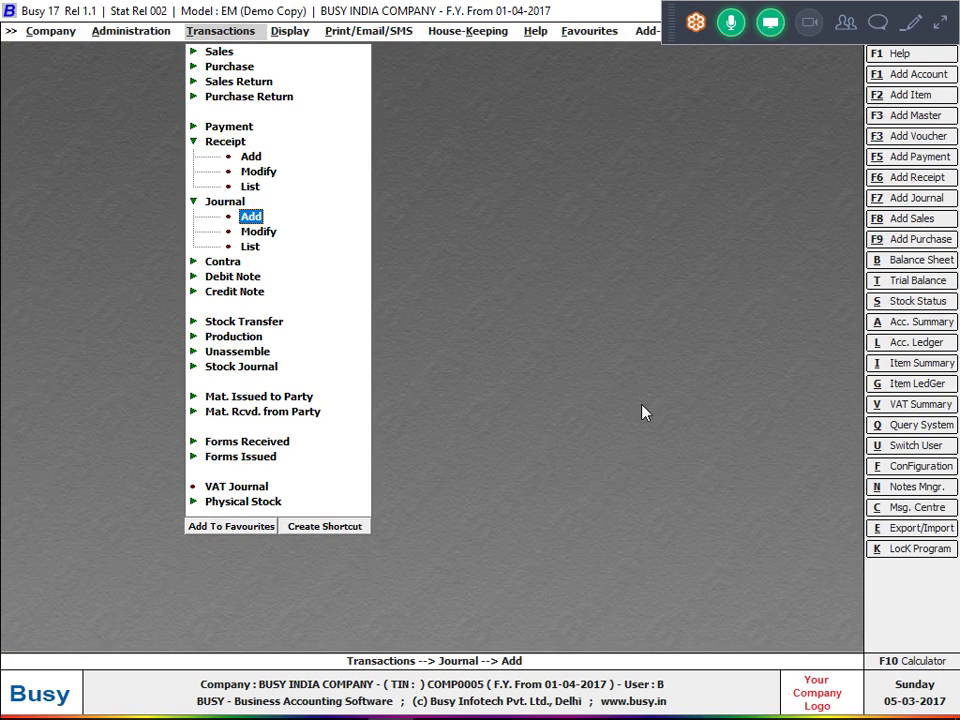
# - Begin a Main series contra voucher dated 01-04-2017 with a debit entry on the first line
pyautogui.press('Escape')
pyautogui.press('Down')
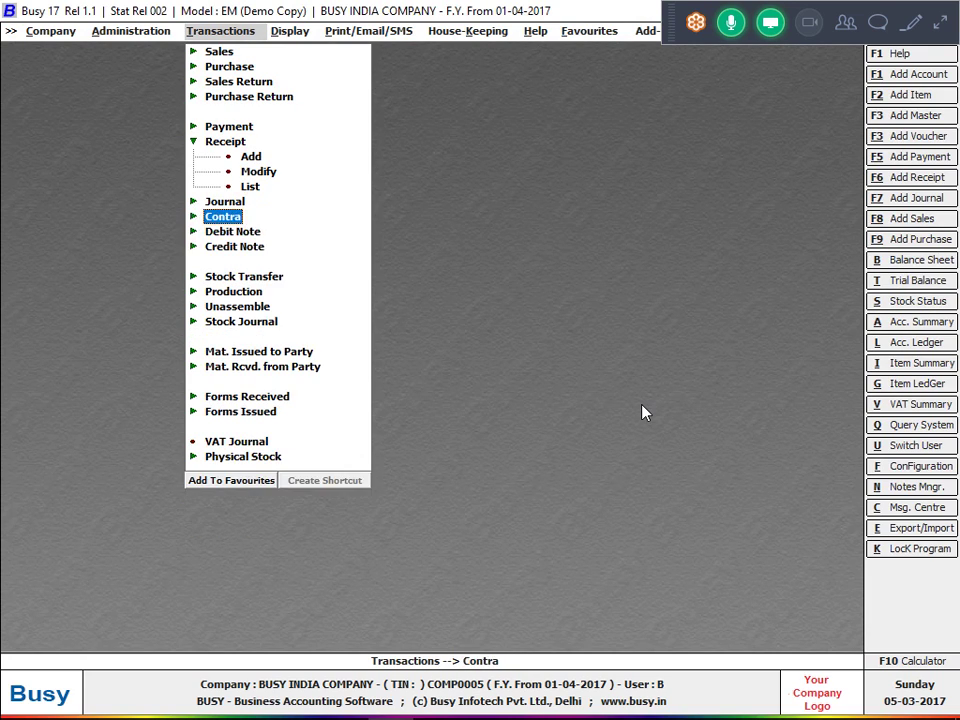
pyautogui.press('Down')
pyautogui.press('Up')
pyautogui.press('Return')
pyautogui.press('Return')
pyautogui.press('Return')
pyautogui.press('Return')
pyautogui.press('Return')
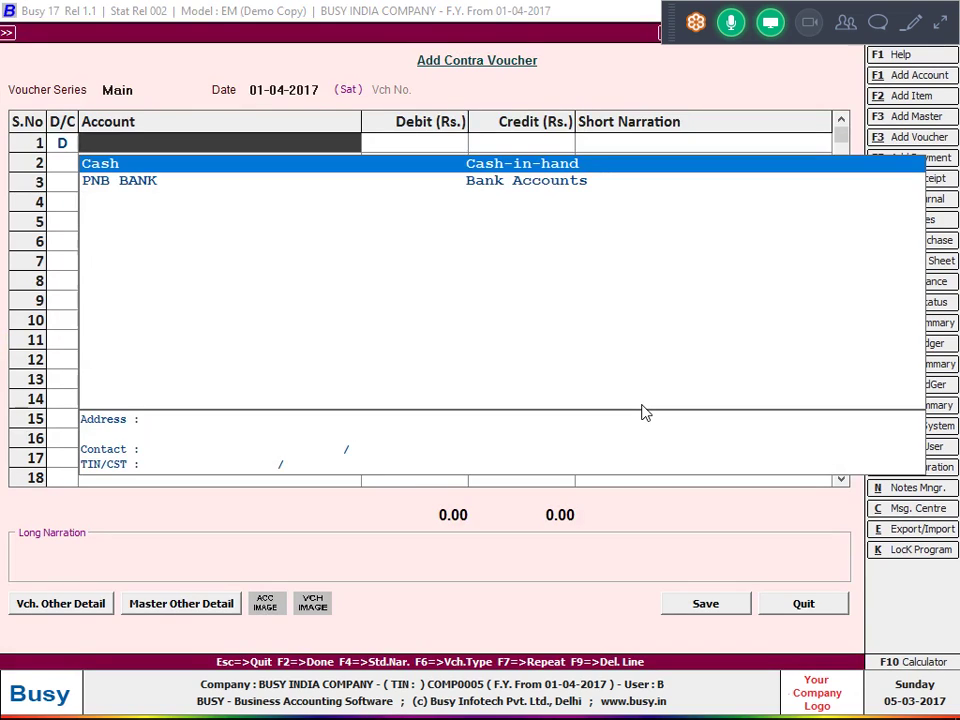
# - Debit PNB BANK with 1,00,000 and credit Cash with the same amount in the contra voucher
pyautogui.write('pnb')
pyautogui.press('Return')
pyautogui.write('1,00,0')
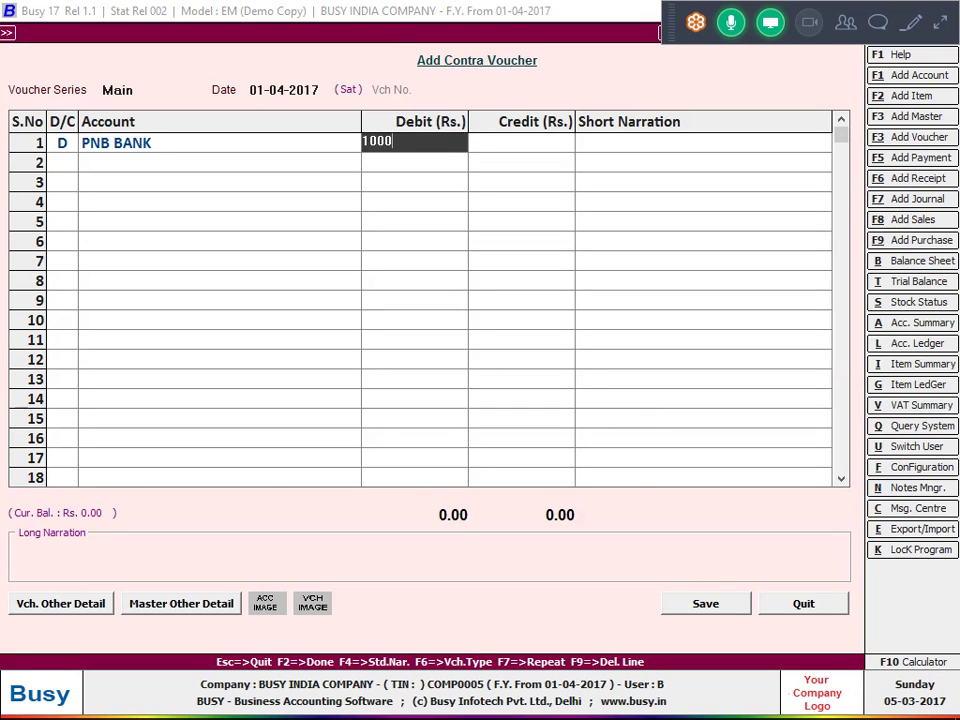
pyautogui.write('00')
pyautogui.press('Return')
pyautogui.press('Return')
pyautogui.press('Return')
pyautogui.press('Return')
pyautogui.press('Return')
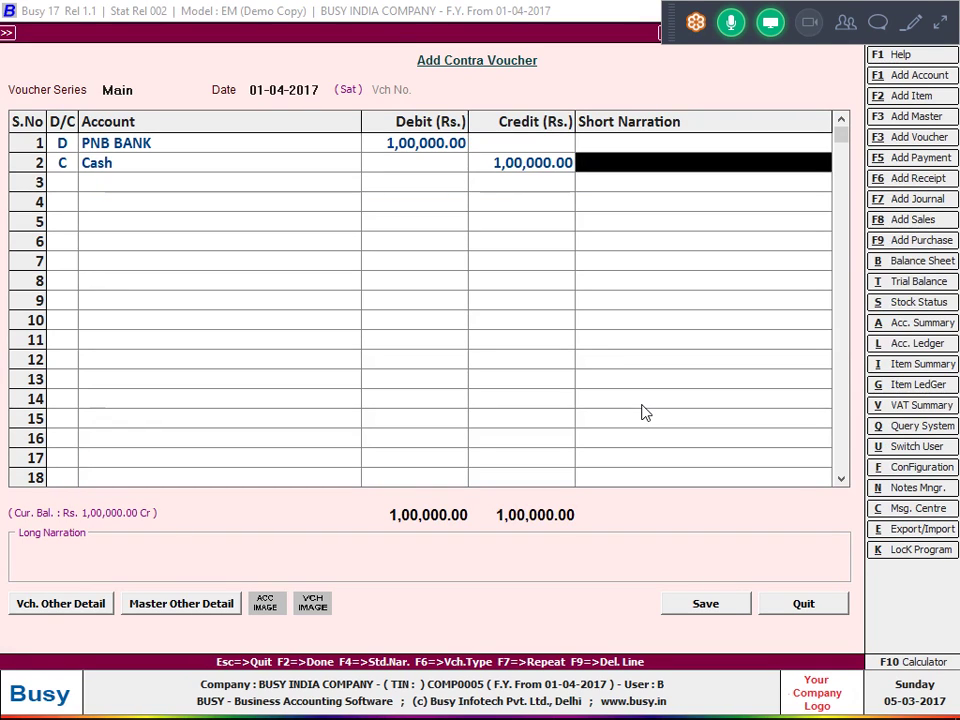
# - Save the cash deposit contra voucher without narration, accepting the negative cash balance
pyautogui.press('Return')
pyautogui.press('Return')
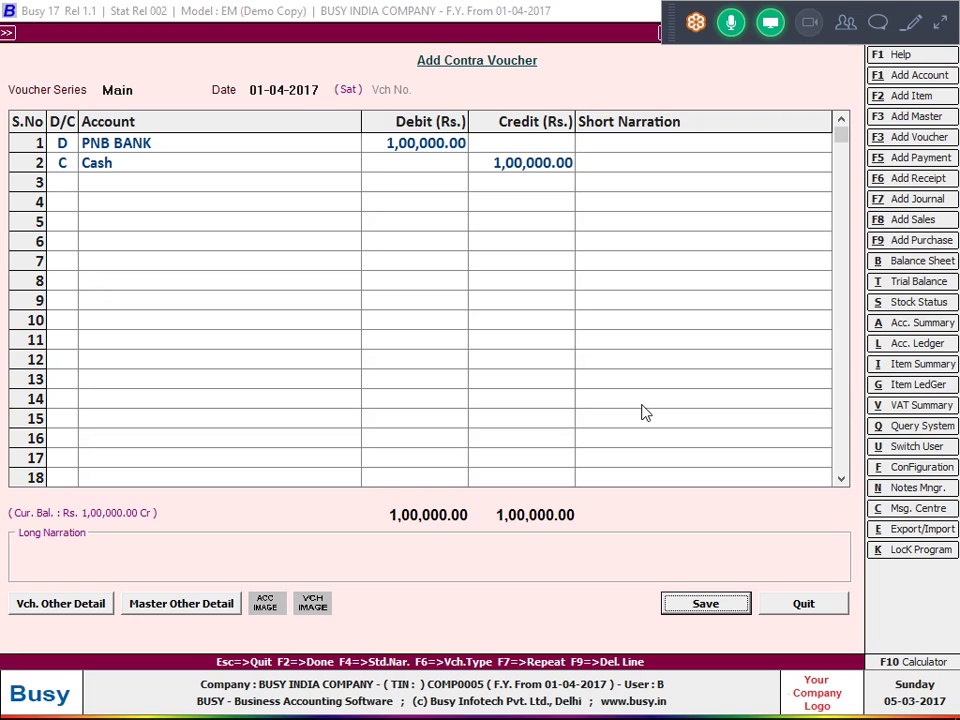
pyautogui.press('Return')
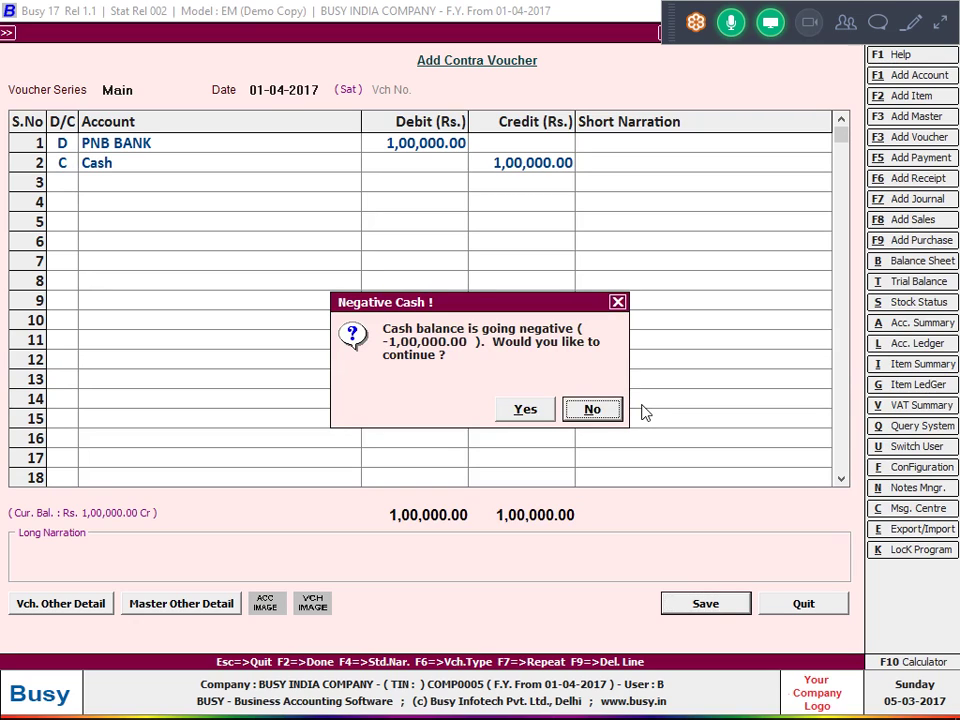
pyautogui.press('y')
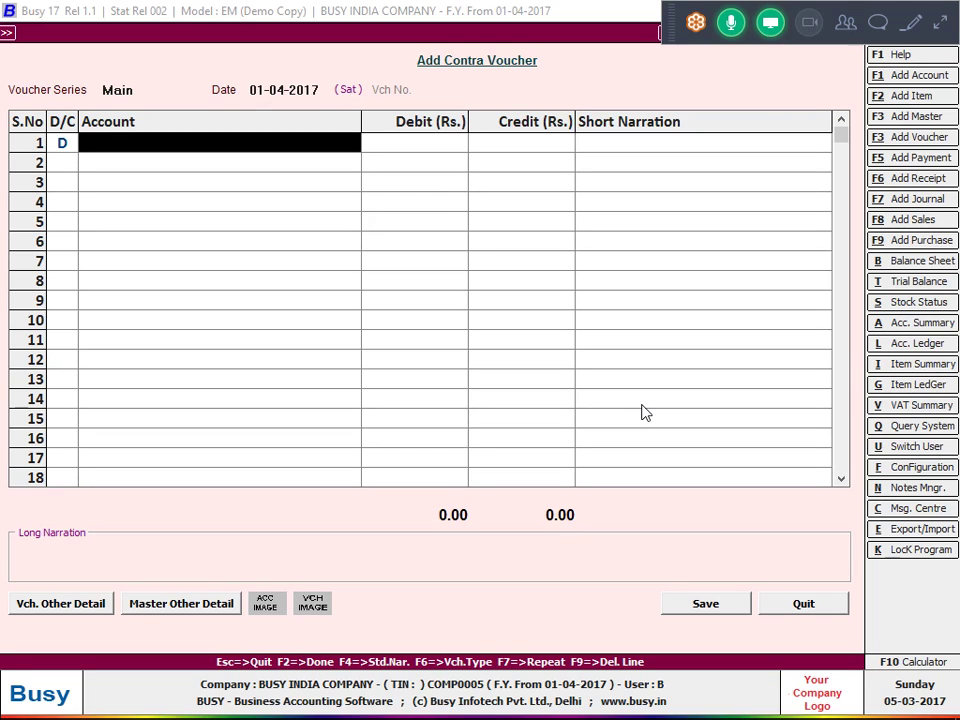
# - Debit Cash with 10,000 on the first line of another contra voucher dated 01-04-2017
pyautogui.write('cas')
pyautogui.press('Return')
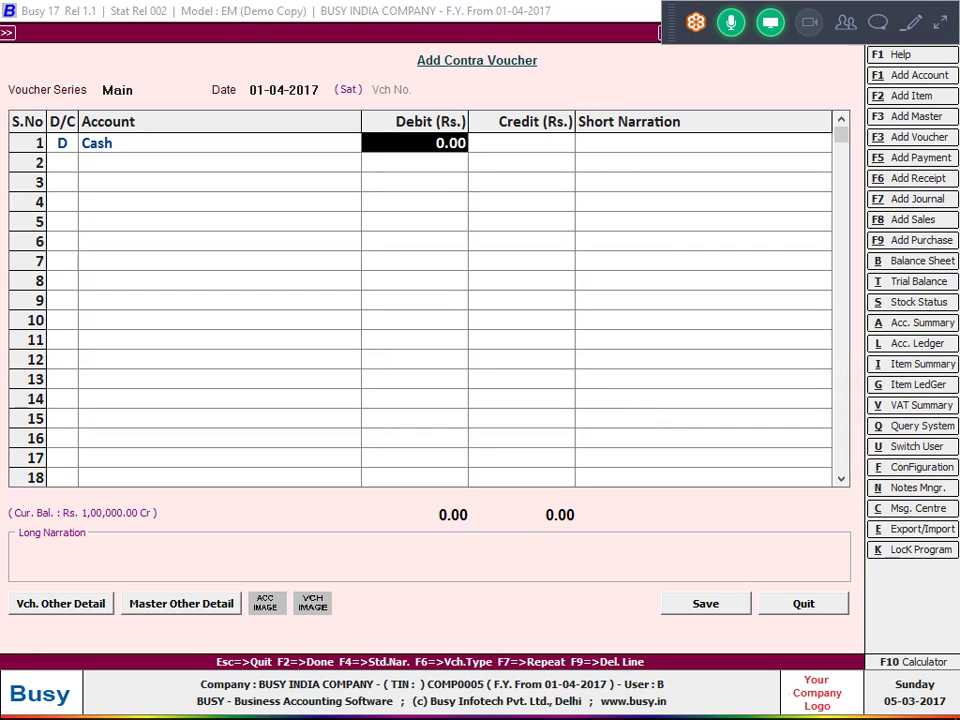
pyautogui.write('10,000')
pyautogui.press('Return')
pyautogui.press('Return')
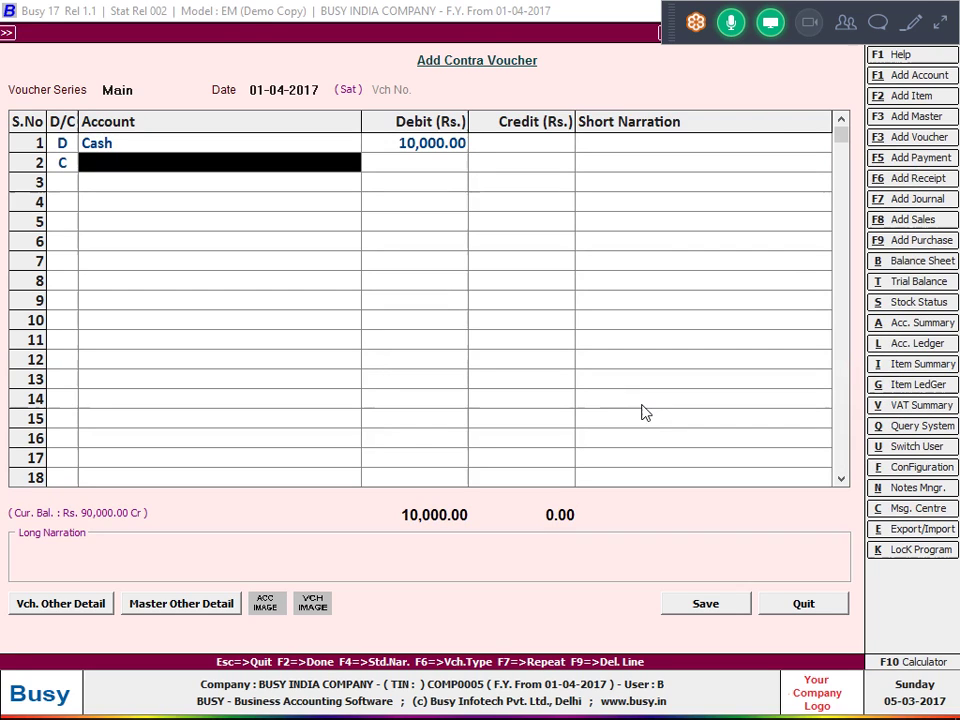
# - Credit PNB BANK with 10,000 on the second line, save the cash withdrawal contra voucher and leave contra voucher entry
pyautogui.write('pbb')
pyautogui.press('Return')
pyautogui.press('Return')
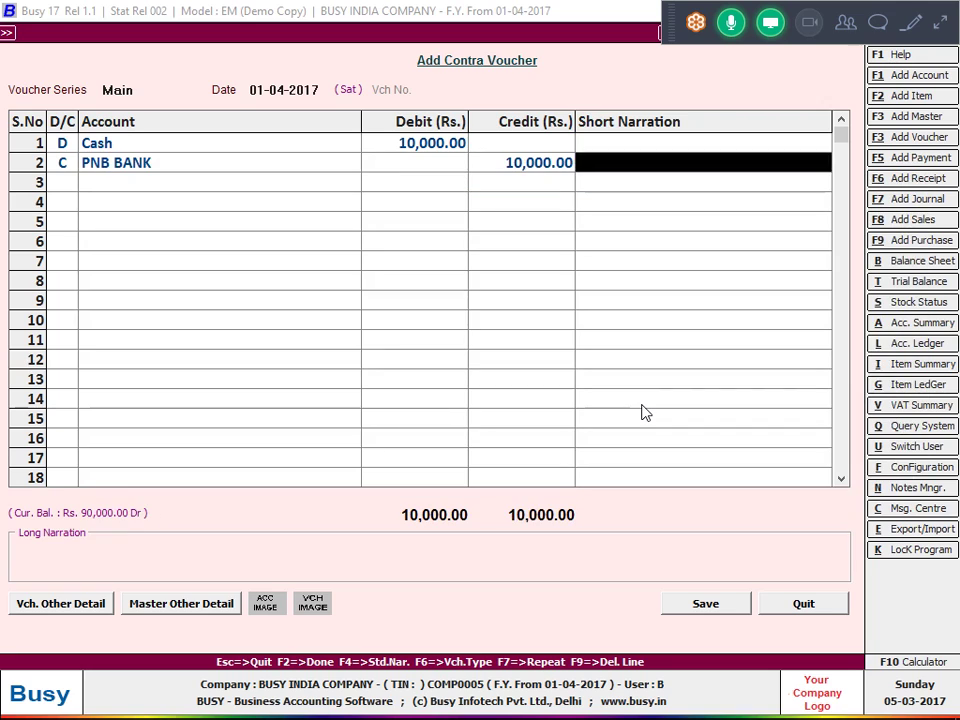
pyautogui.press('Return')
pyautogui.press('Return')
pyautogui.press('Return')
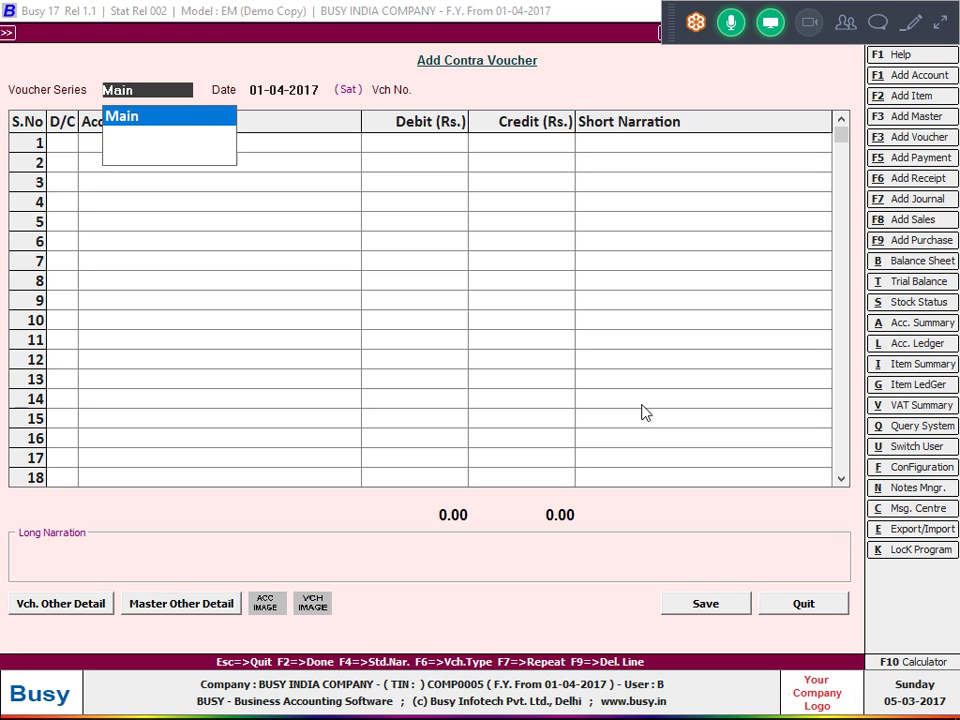
pyautogui.press('Escape')
pyautogui.press('Escape')
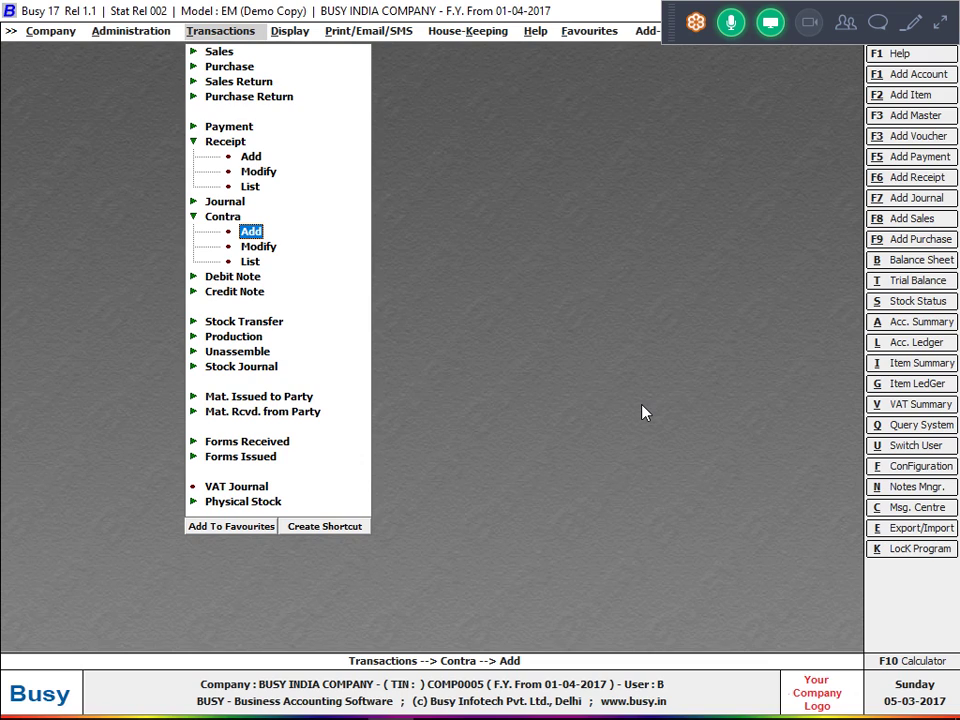
pyautogui.press('Up')
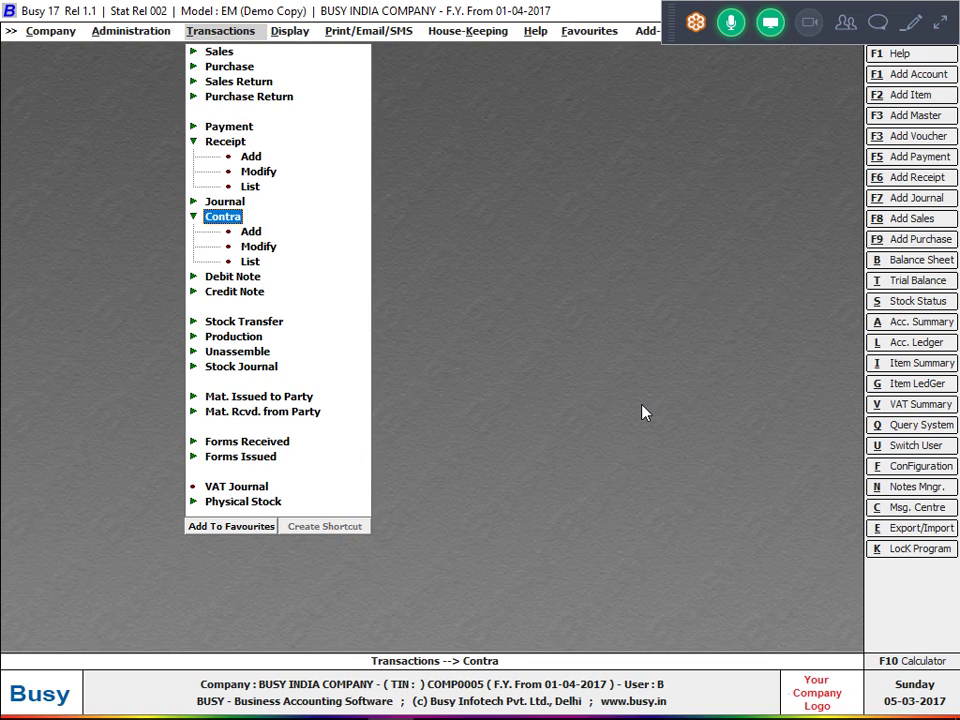
pyautogui.press('Up')
pyautogui.press('Up')
pyautogui.press('Up')
pyautogui.press('Up')
pyautogui.press('Return')
pyautogui.press('Return')
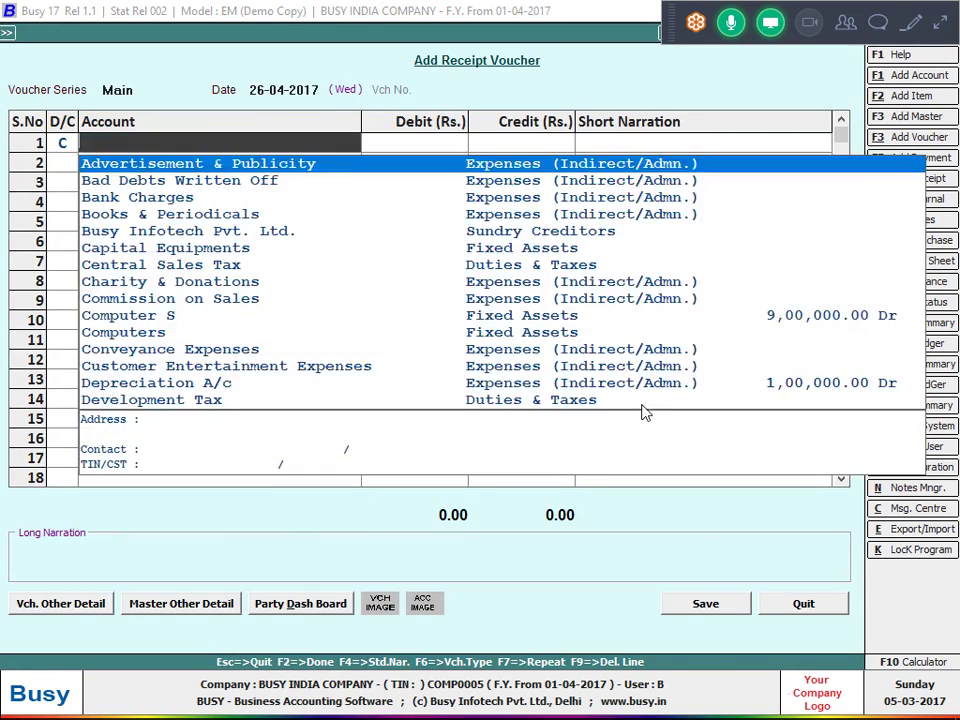
pyautogui.write('cu')
pyautogui.press('BackSpace')
pyautogui.press('BackSpace')
pyautogui.write('to')
pyautogui.press('Escape')
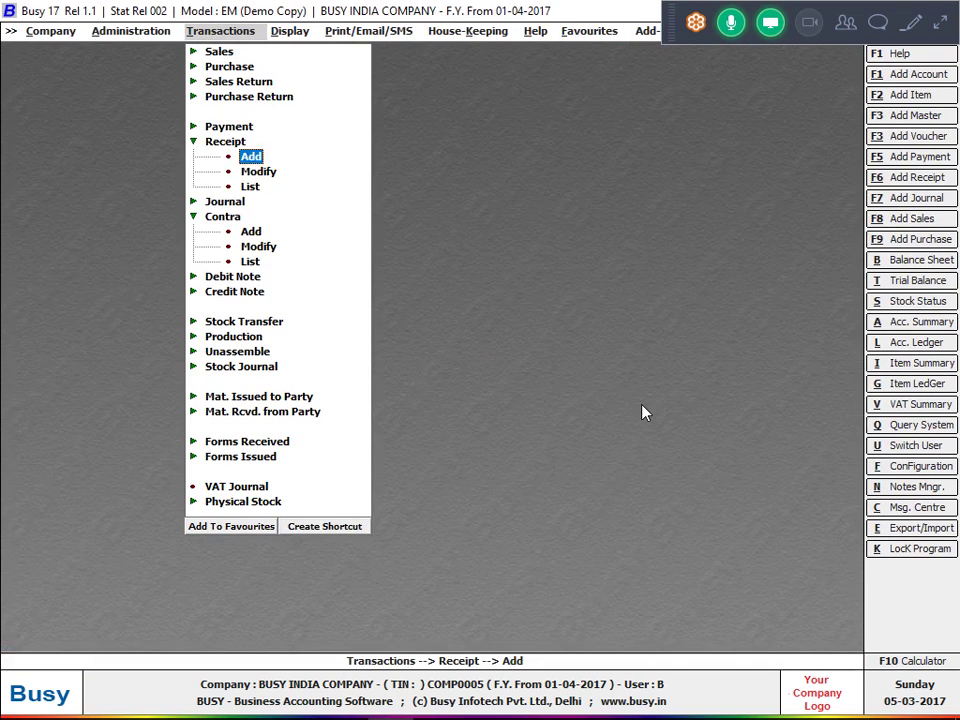
pyautogui.press('Down')
pyautogui.press('Down')
pyautogui.press('Down')
pyautogui.press('Down')
pyautogui.press('Down')
pyautogui.press('Return')
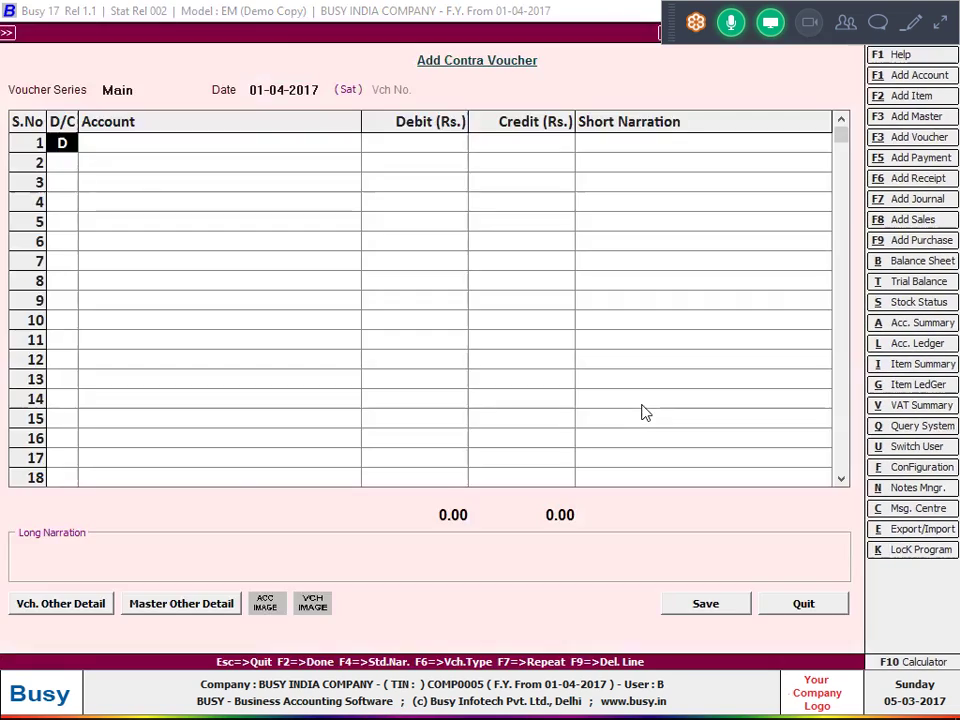
pyautogui.press('Return')
pyautogui.write('h')
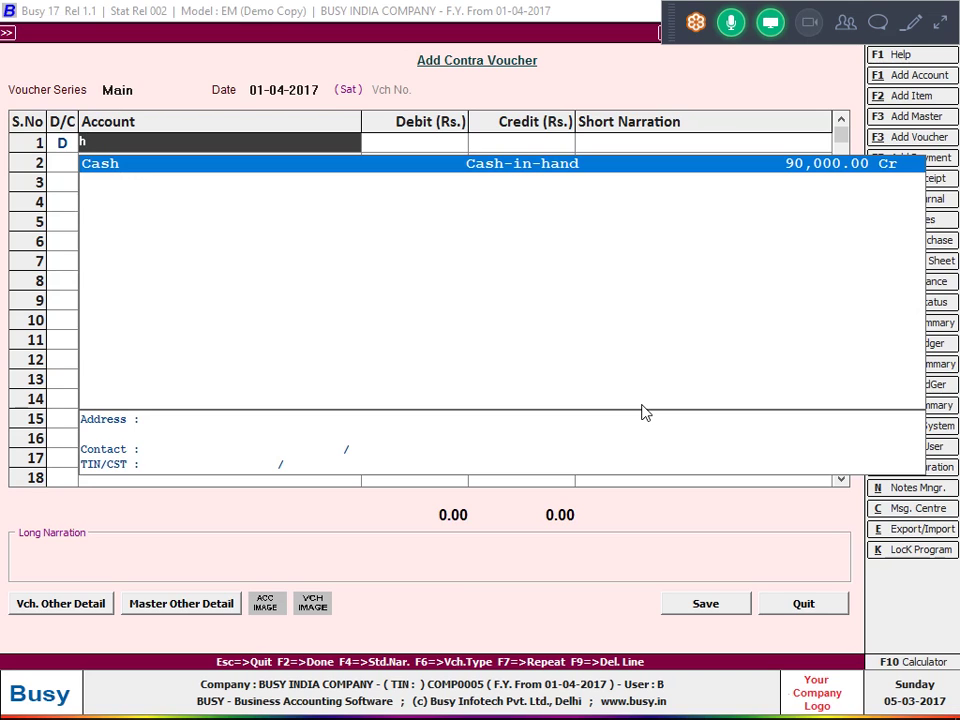
pyautogui.press('Escape')
pyautogui.press('Escape')
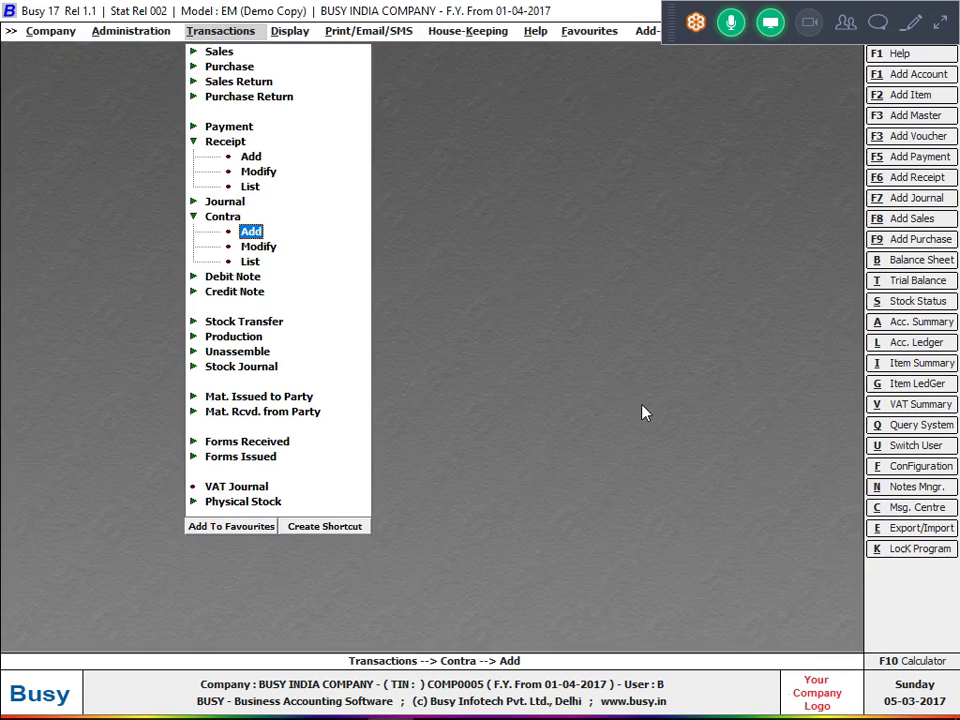
pyautogui.press('Escape')
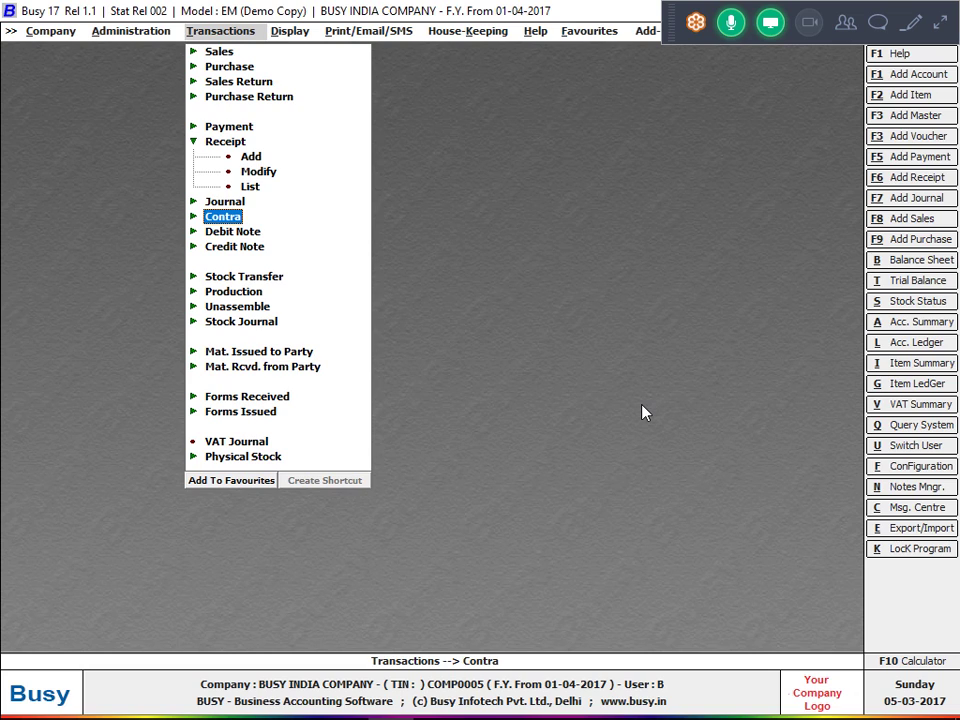
pyautogui.press('Up')
pyautogui.press('Up')
pyautogui.press('Up')
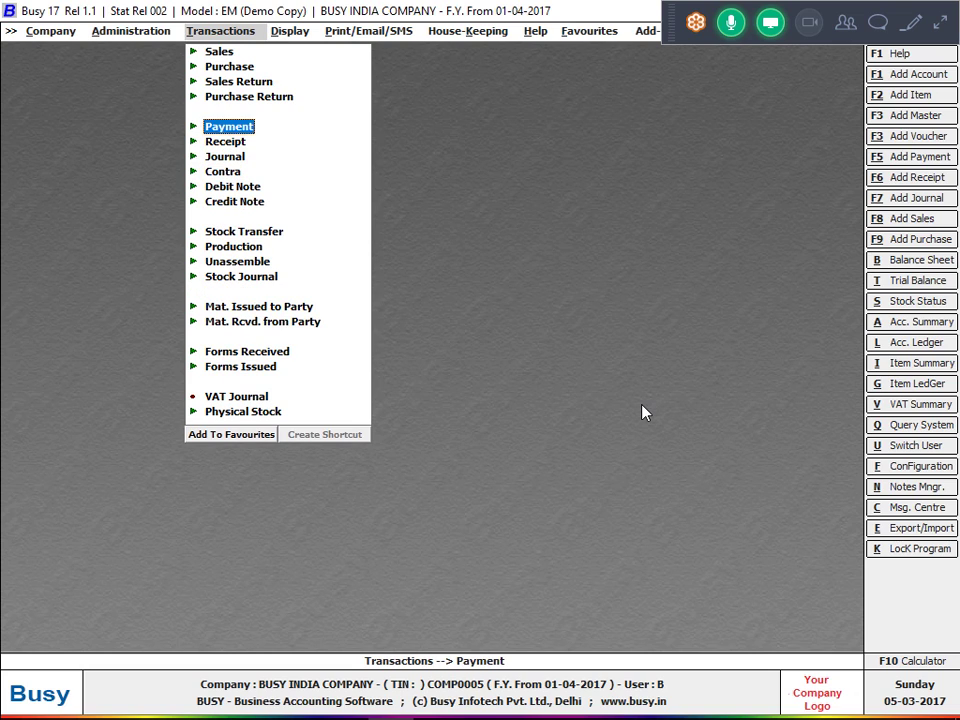
pyautogui.press('Down')
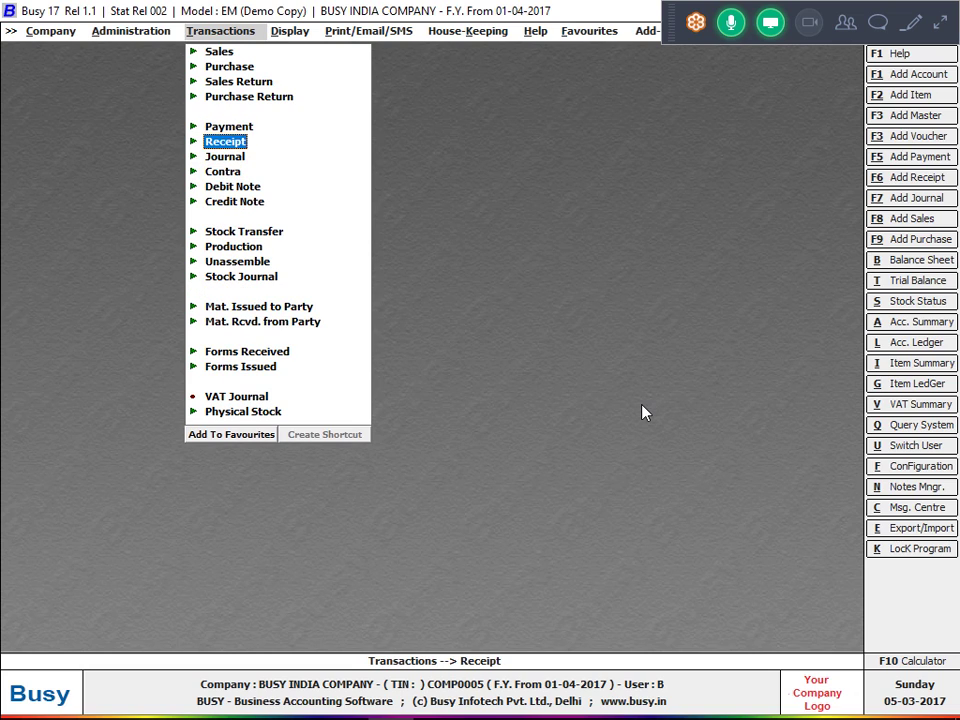
pyautogui.press('Down')
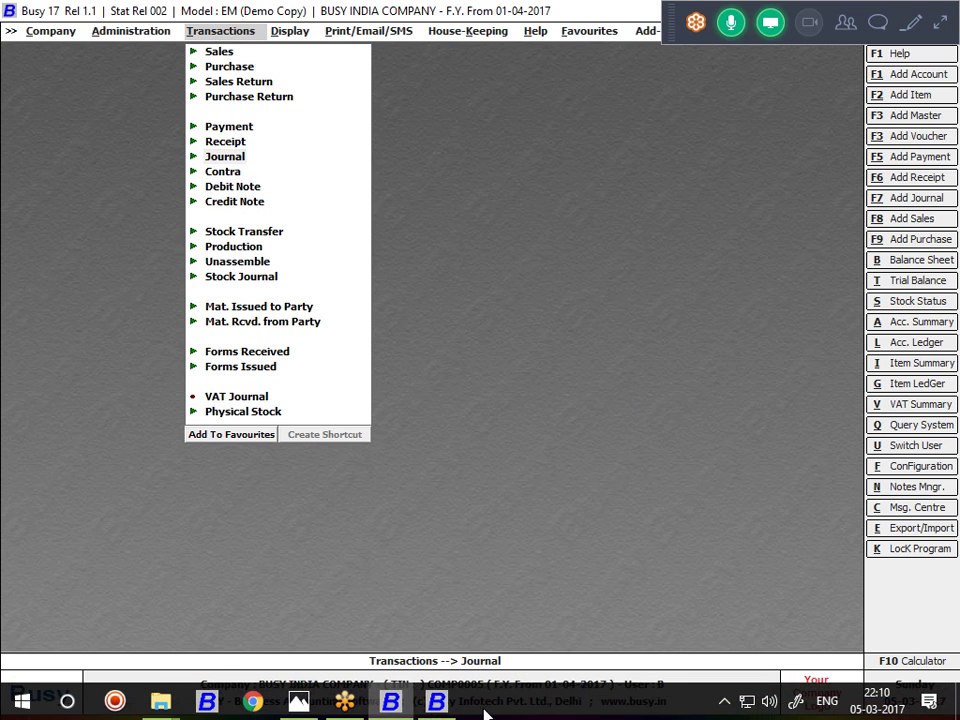
pyautogui.rightClick(489, 703)
pyautogui.click(552, 577)
pyautogui.rightClick(566, 308)
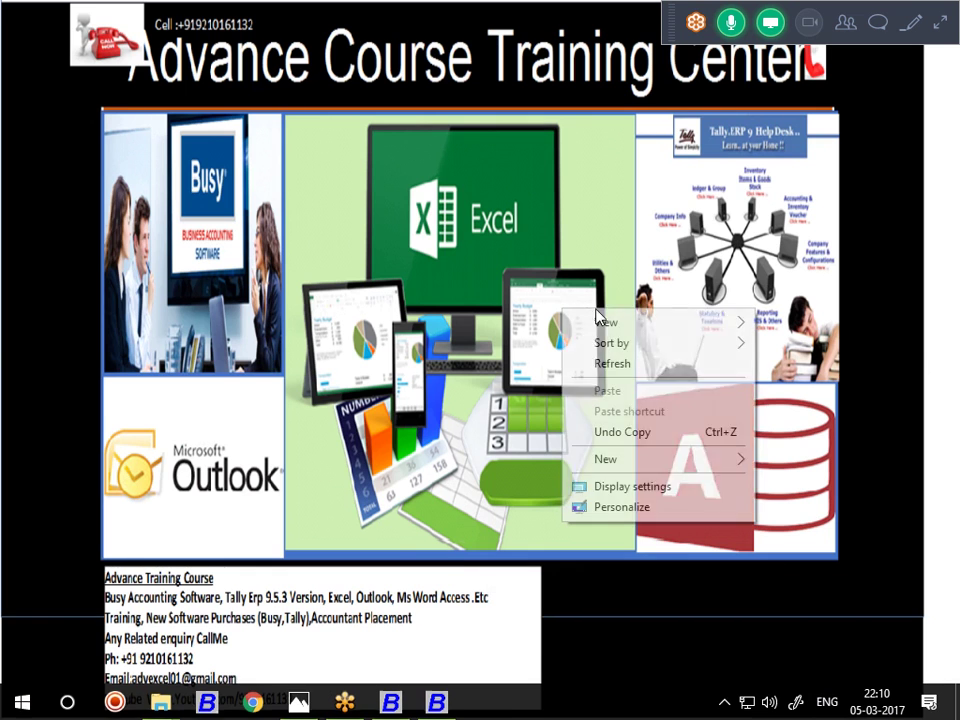
pyautogui.click(628, 368)
pyautogui.click(724, 701)
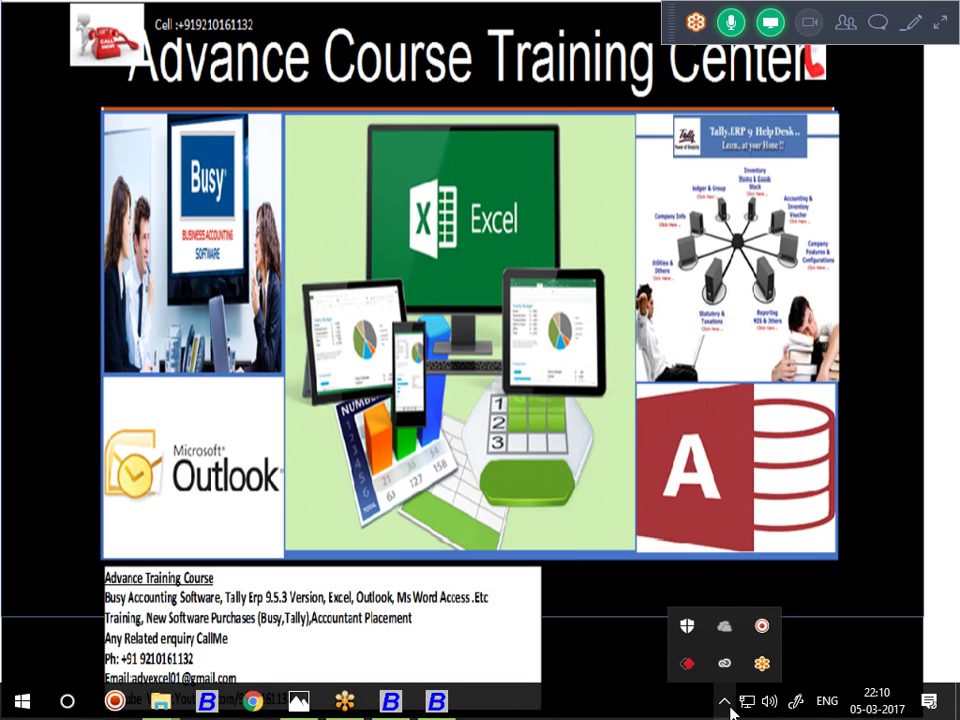
pyautogui.click(760, 627)
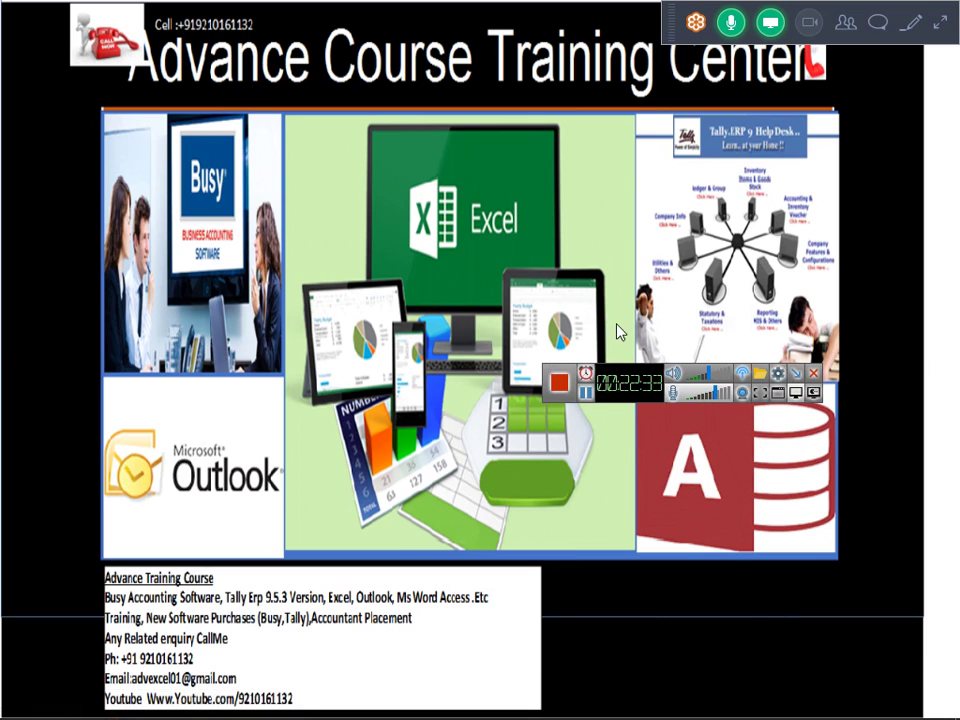
pyautogui.click(793, 381)
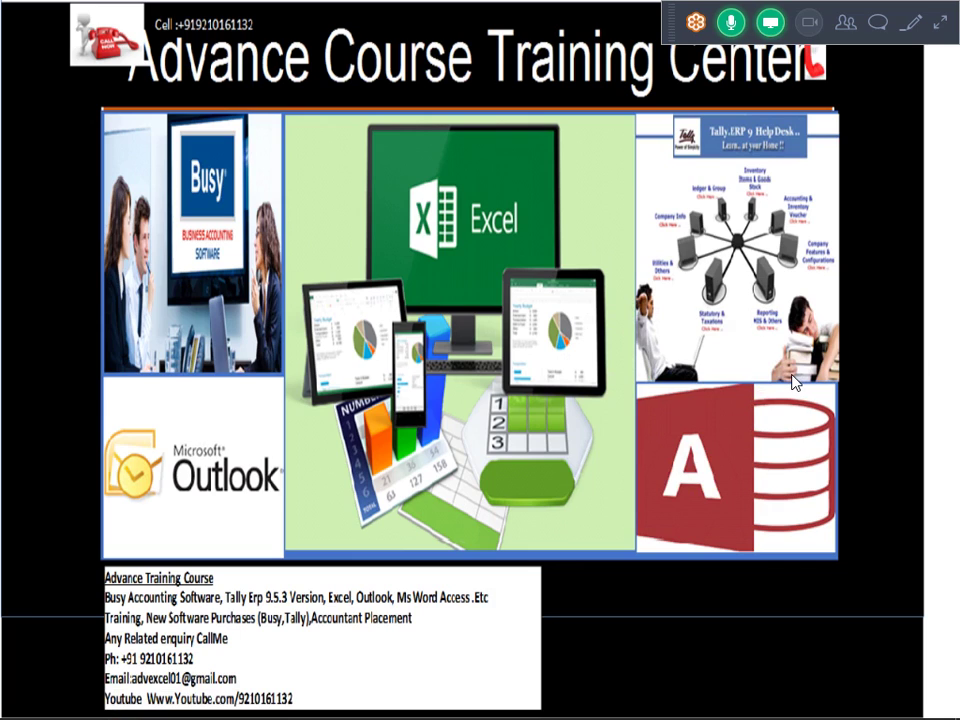